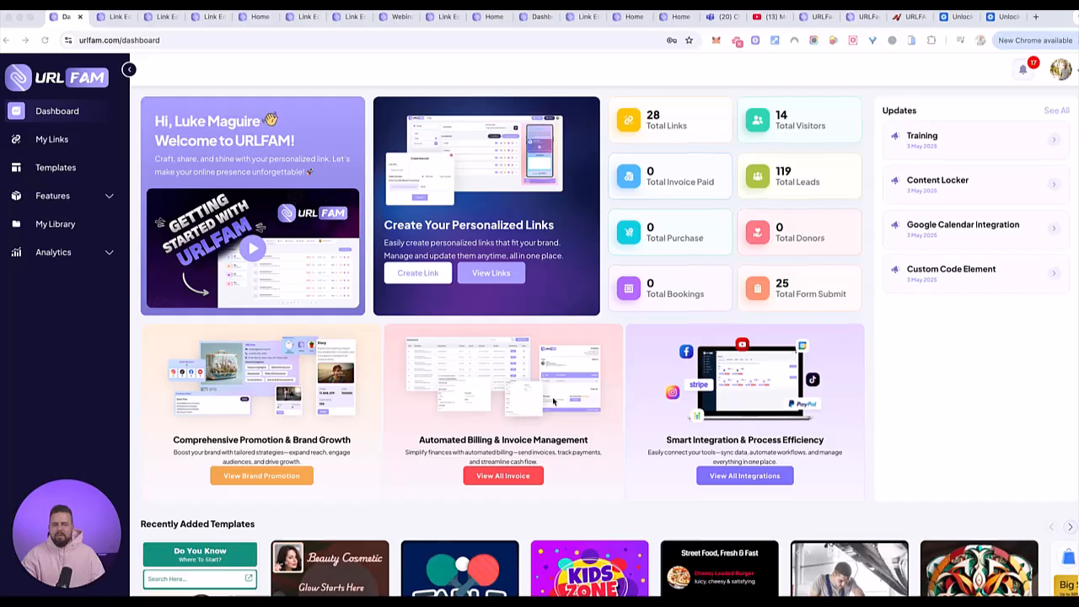
- Review the dashboard's feature cards, recently added templates and top five links
scroll(553, 401, "down", 3)
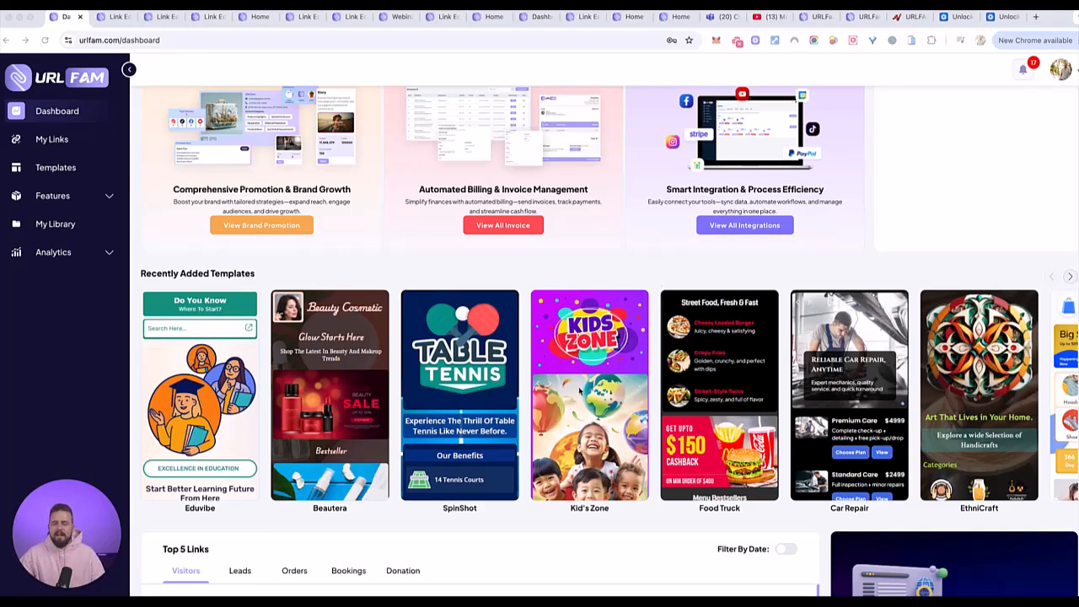
scroll(579, 389, "down", 2)
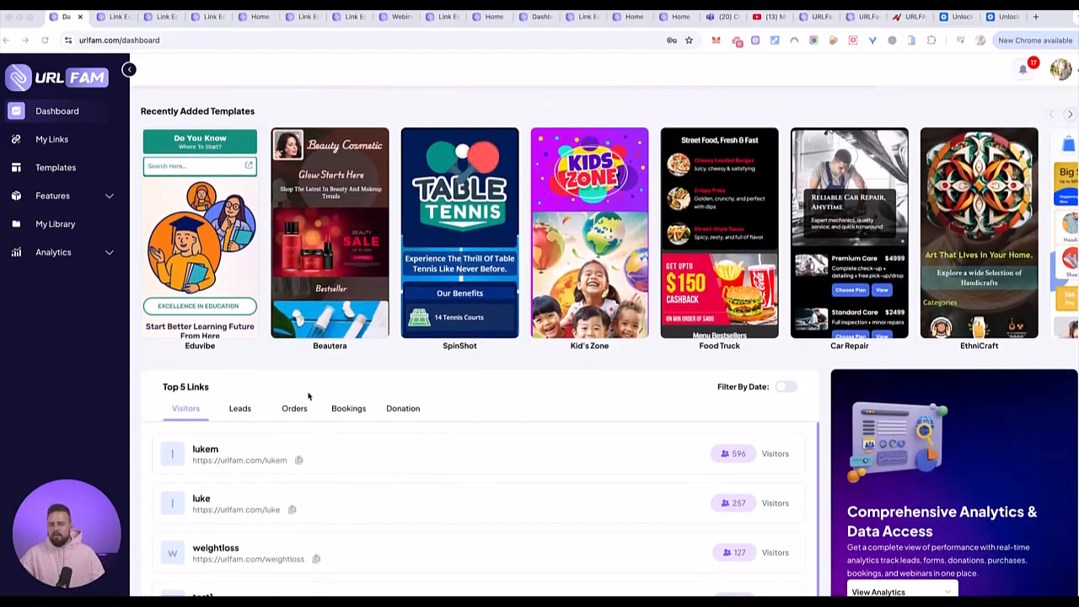
scroll(451, 447, "up", 1)
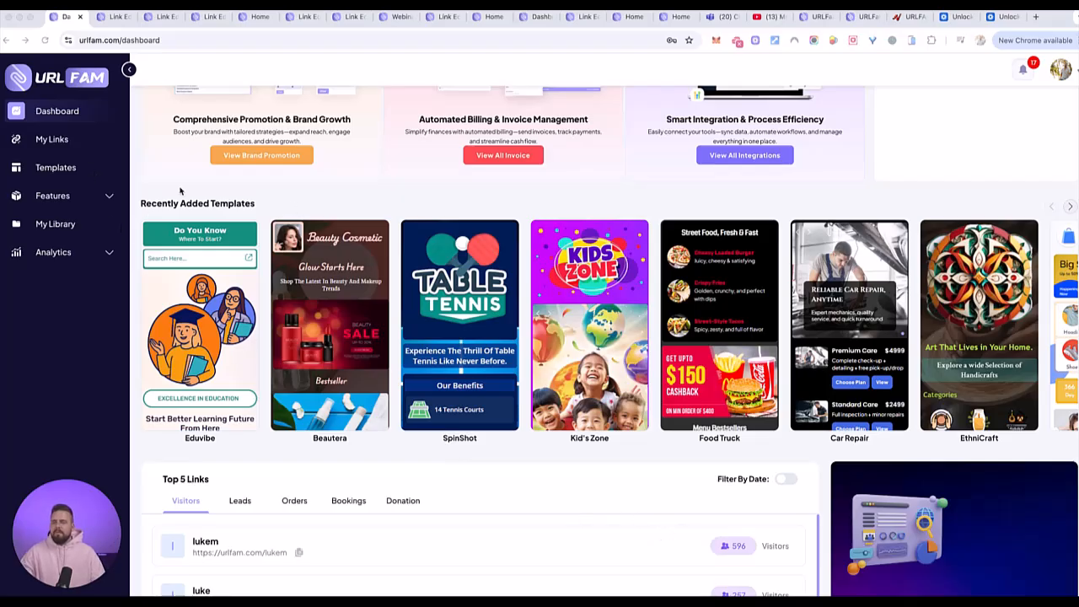
scroll(261, 216, "down", 1)
scroll(265, 216, "up", 2)
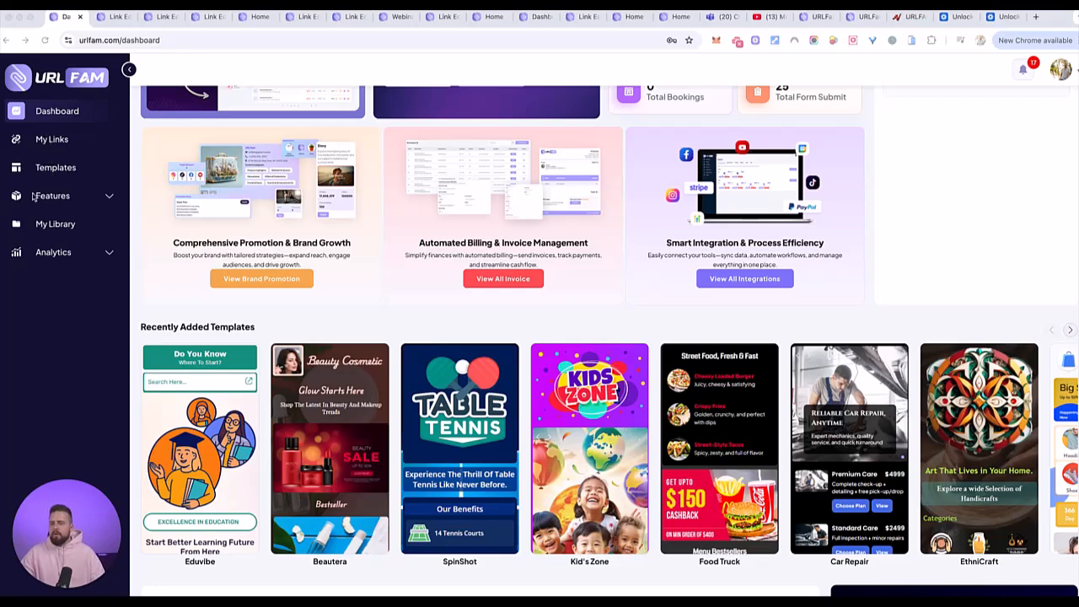
- Expand the Features and Analytics sections to view the tools and data pages they offer
left_click(68, 197)
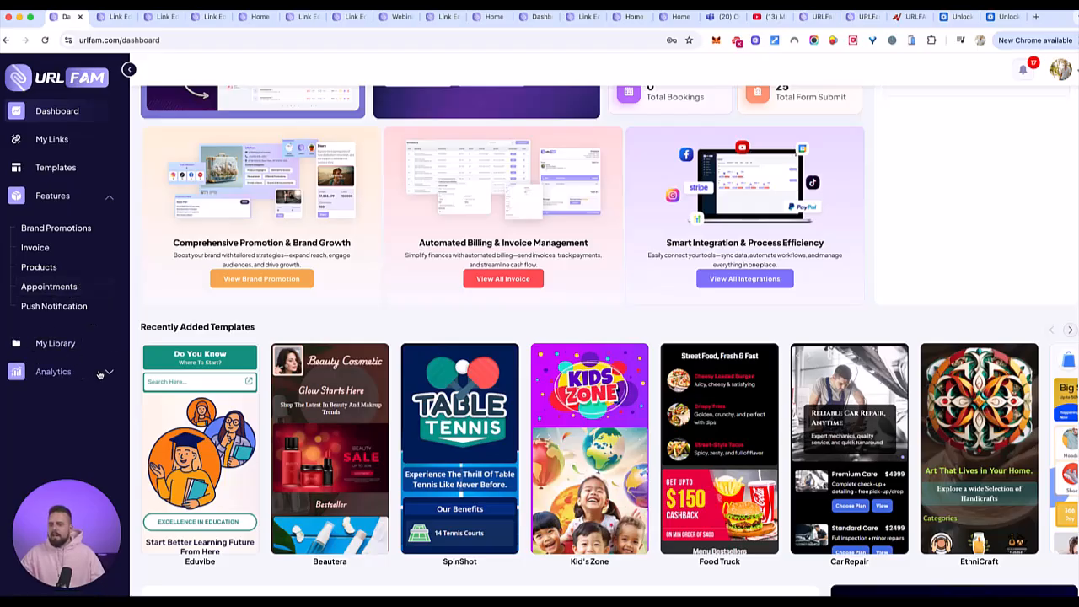
left_click(79, 374)
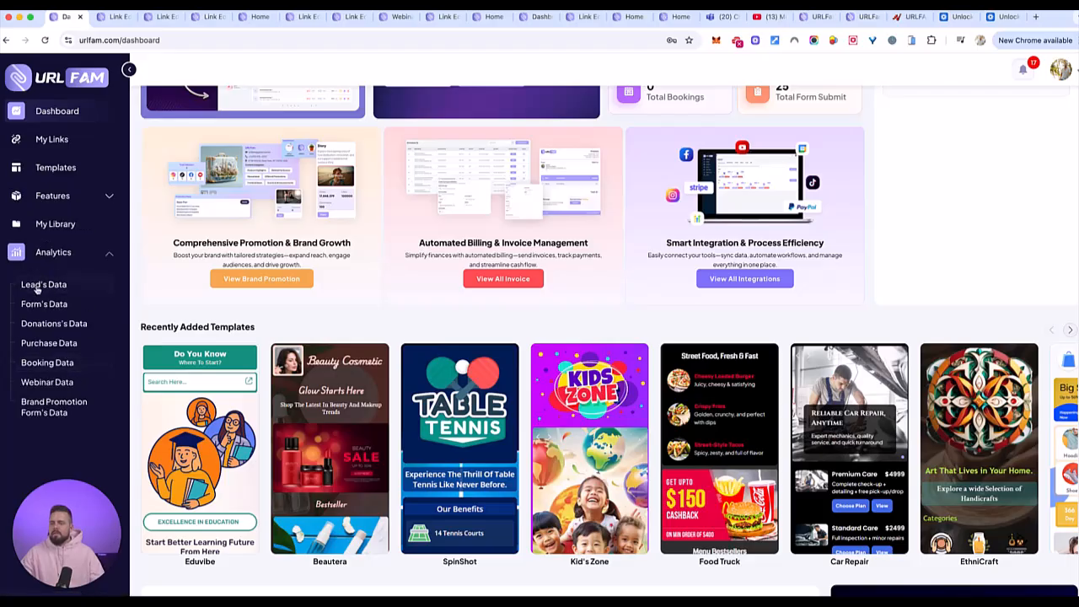
left_click(0, 375)
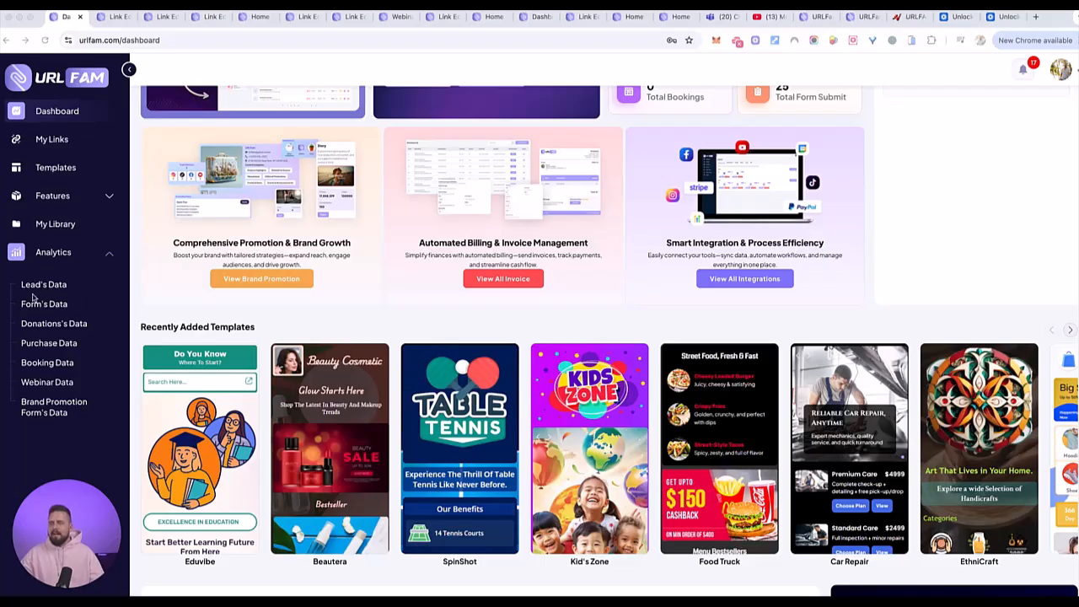
- Browse the template gallery to examine the designs available for different businesses and professions
left_click(57, 168)
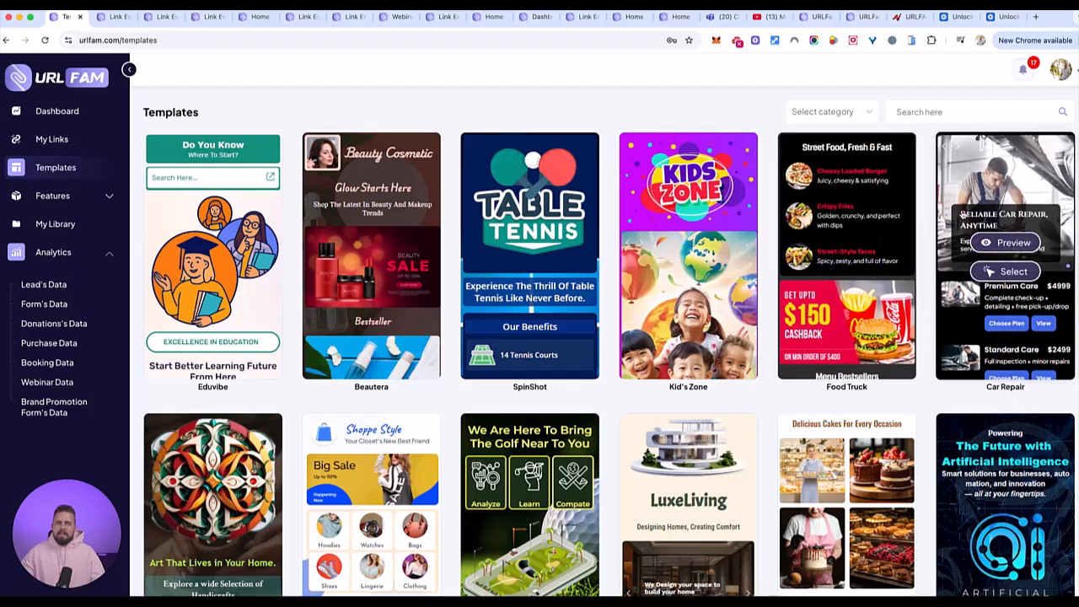
scroll(716, 413, "down", 8)
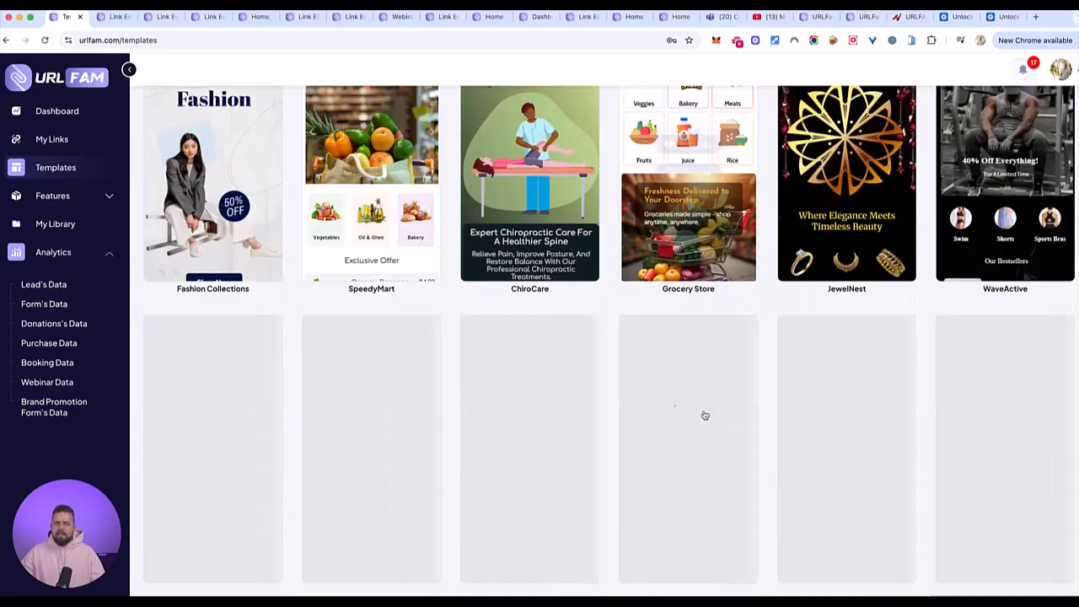
scroll(716, 413, "down", 5)
scroll(649, 373, "down", 3)
scroll(649, 374, "down", 10)
scroll(649, 373, "down", 7)
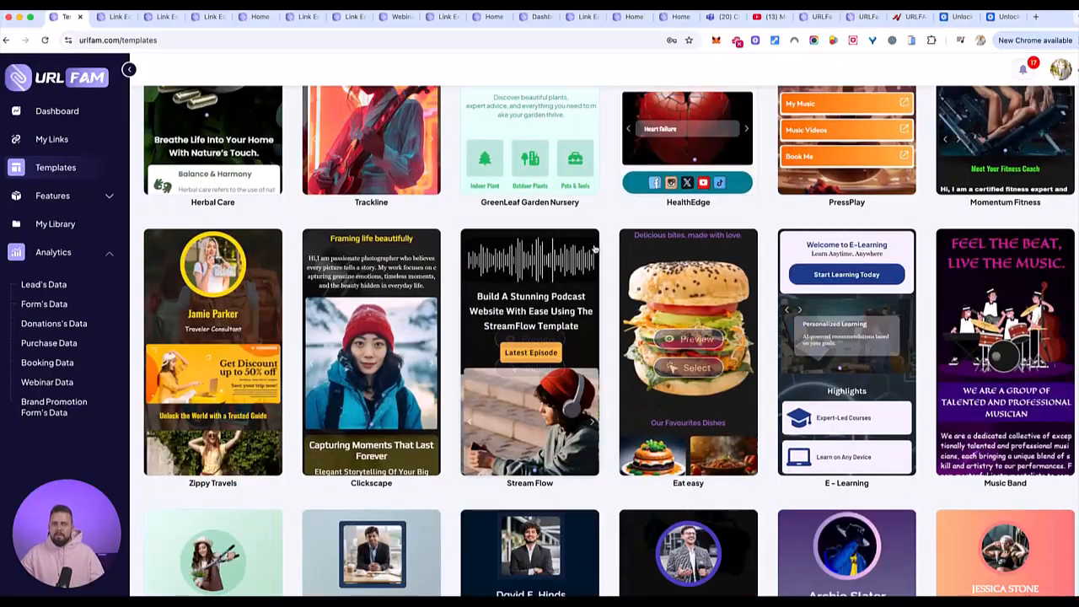
scroll(600, 266, "down", 5)
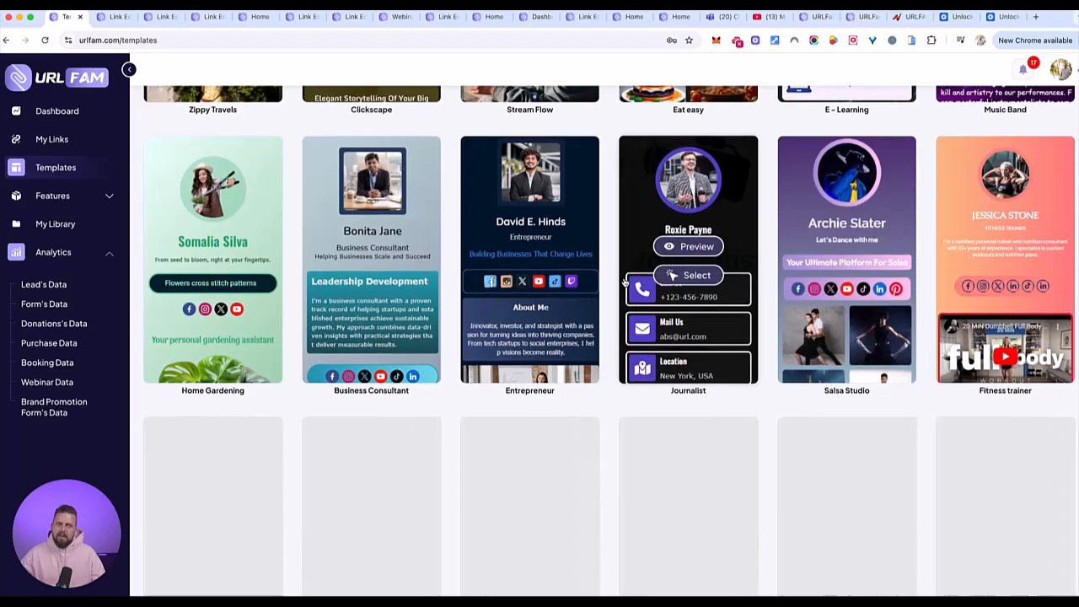
scroll(622, 270, "down", 3)
scroll(618, 264, "down", 2)
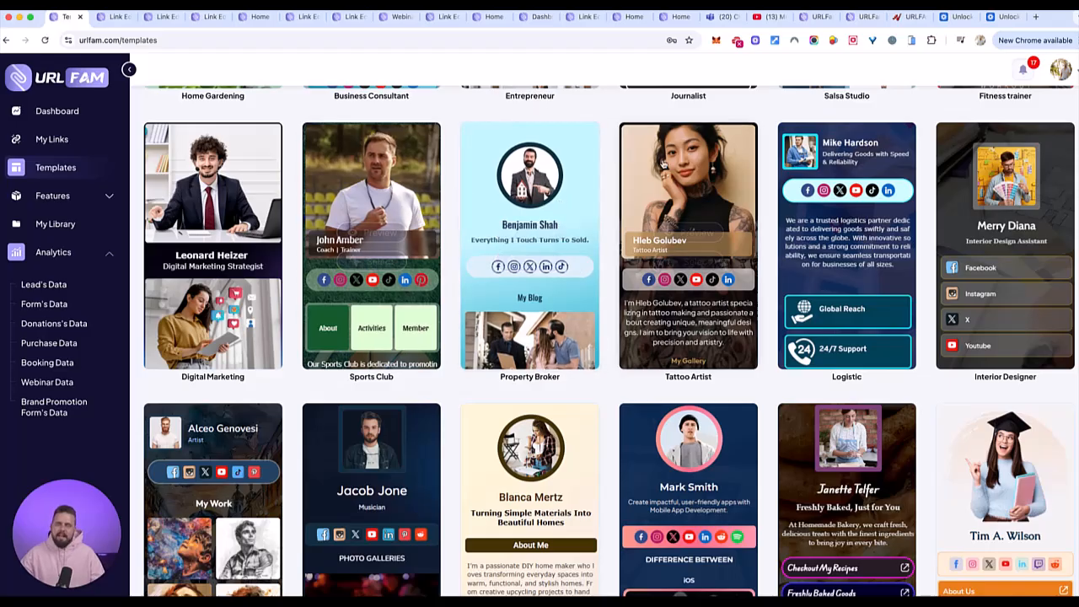
scroll(554, 316, "down", 3)
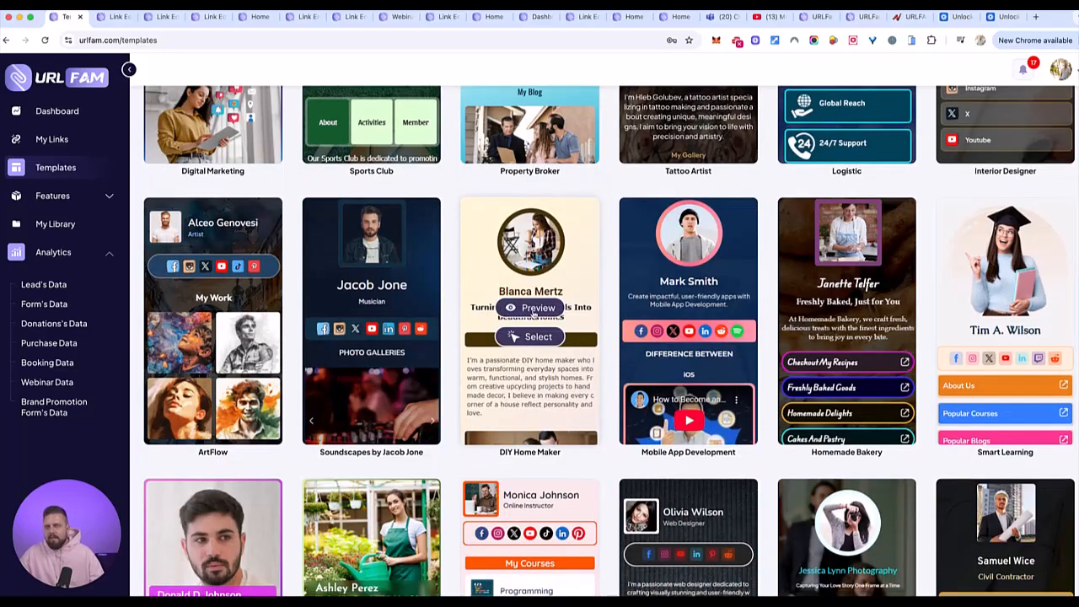
scroll(553, 317, "down", 2)
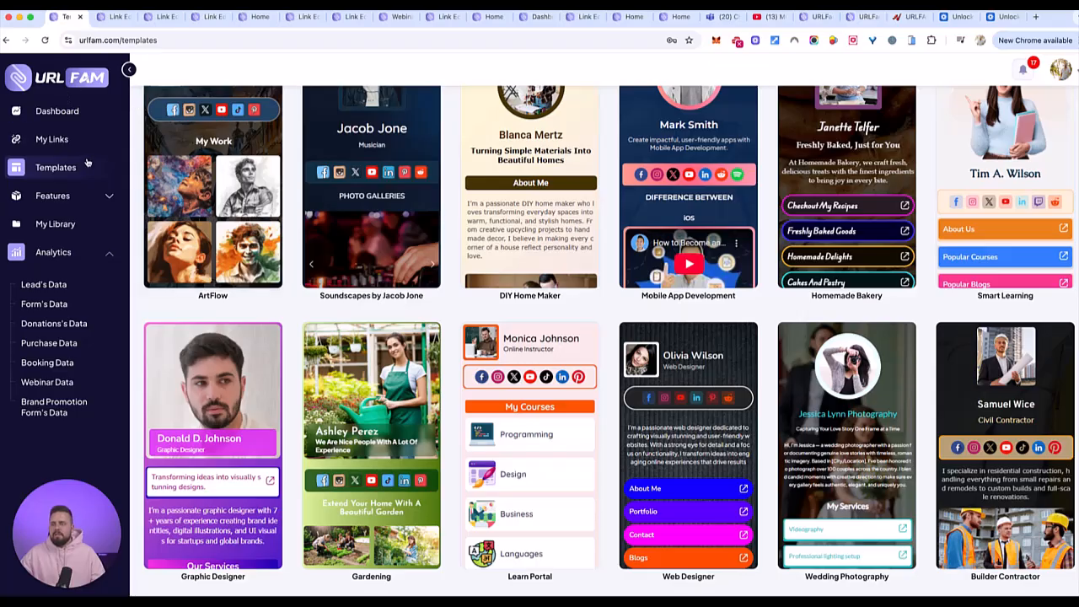
left_click(51, 144)
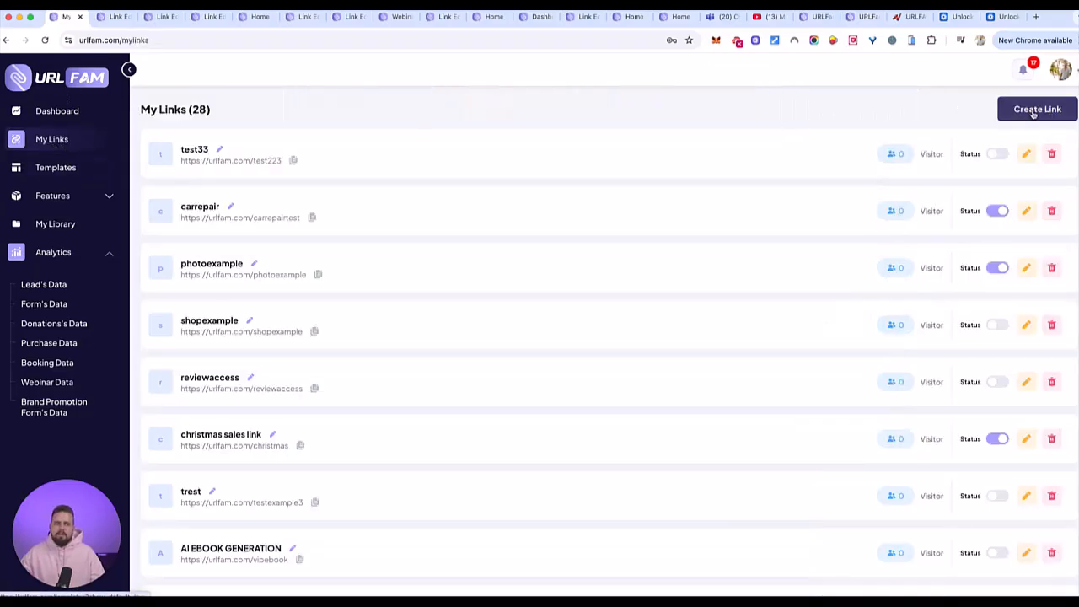
left_click(1034, 111)
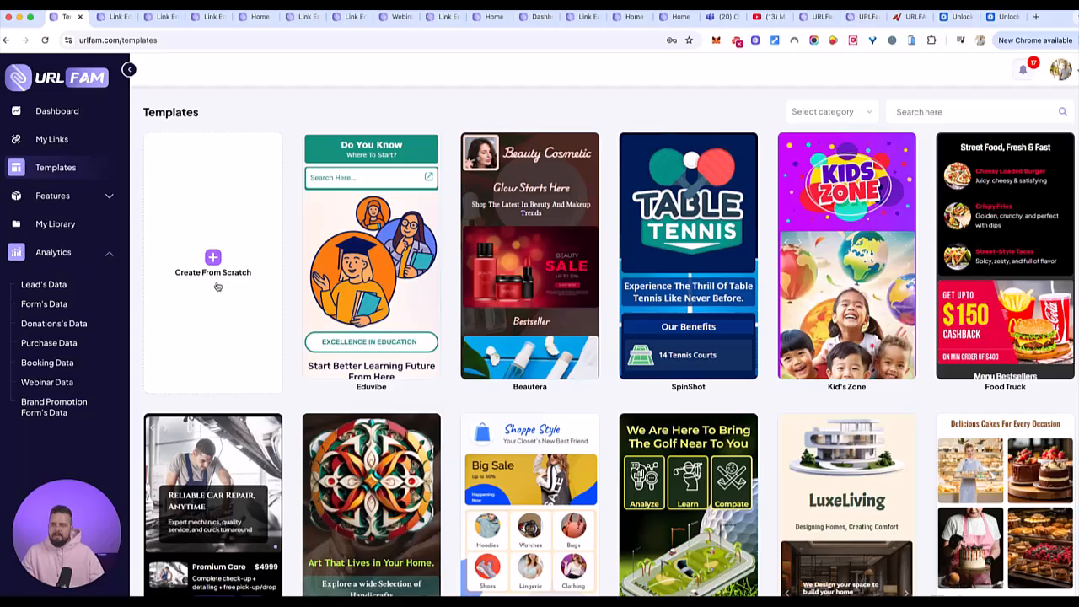
left_click(213, 258)
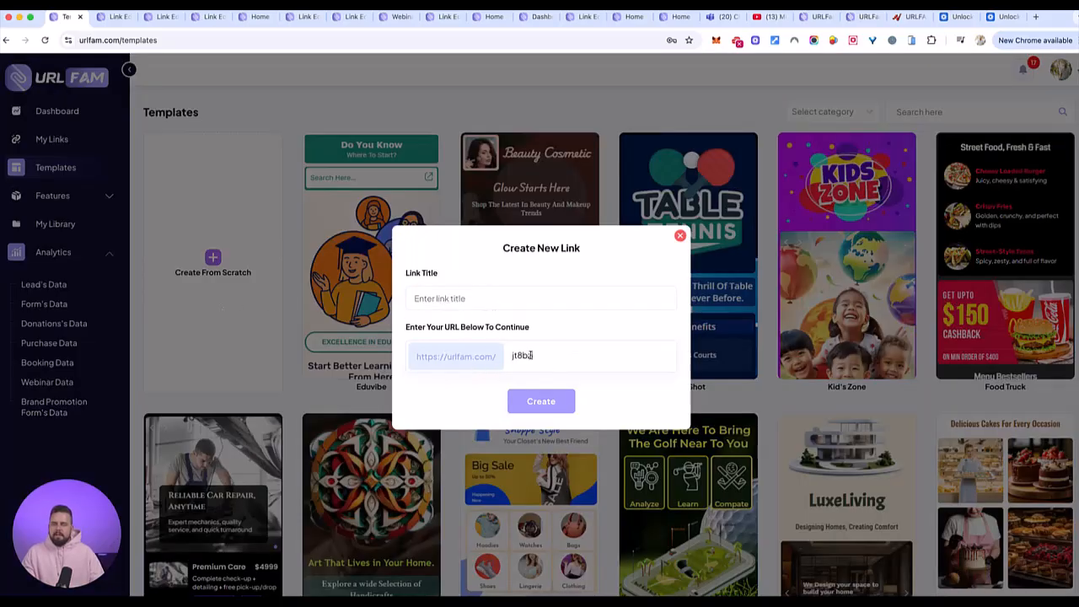
left_click_drag(536, 355, 505, 363)
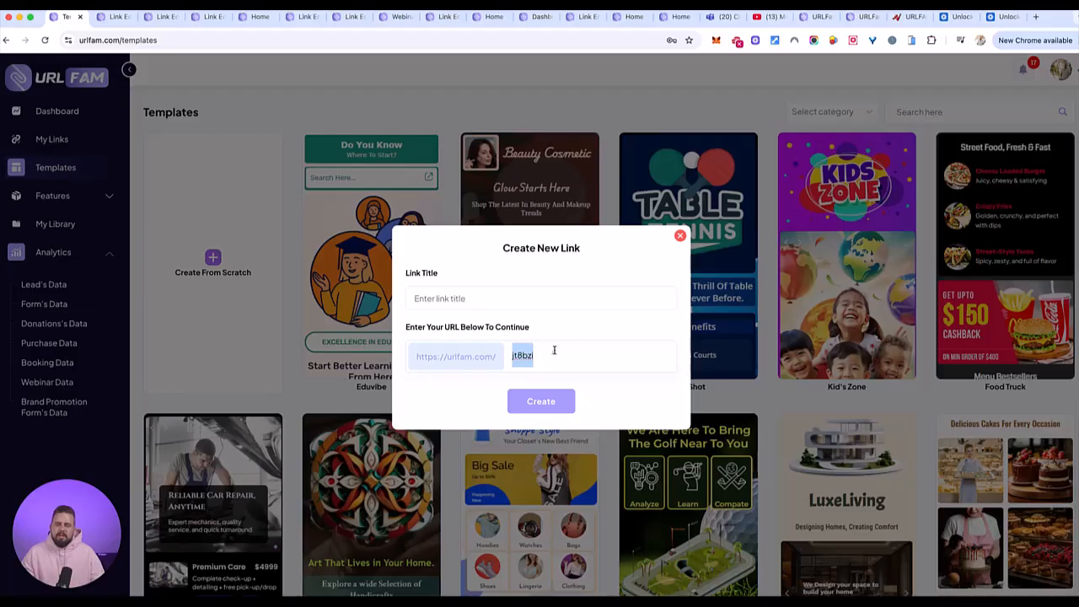
left_click(679, 236)
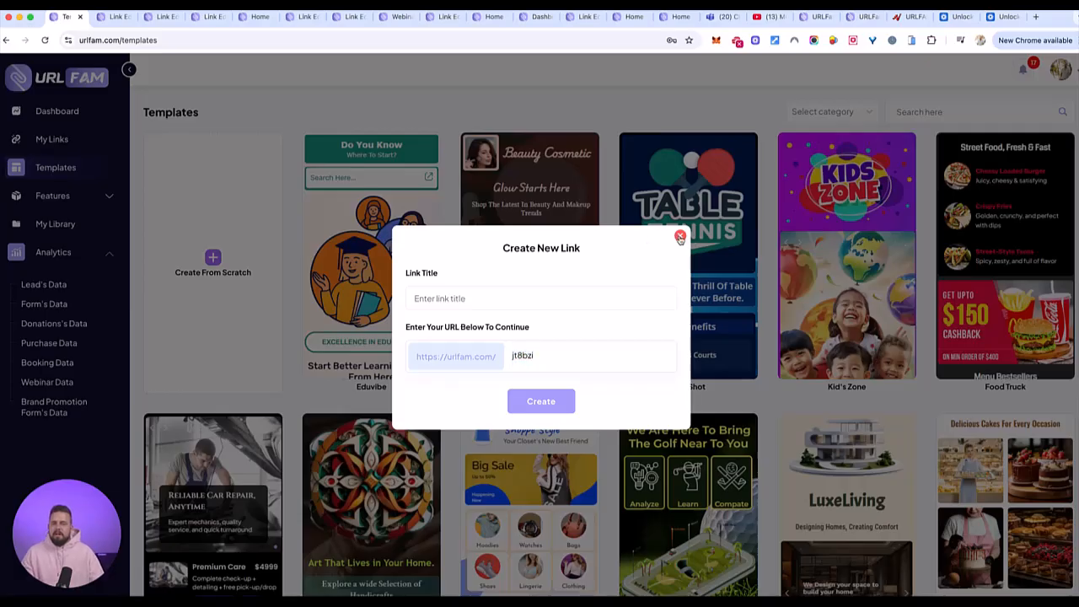
- Switch to the open editor of the Test33 link and add a Profile element to its Home page
left_click(112, 17)
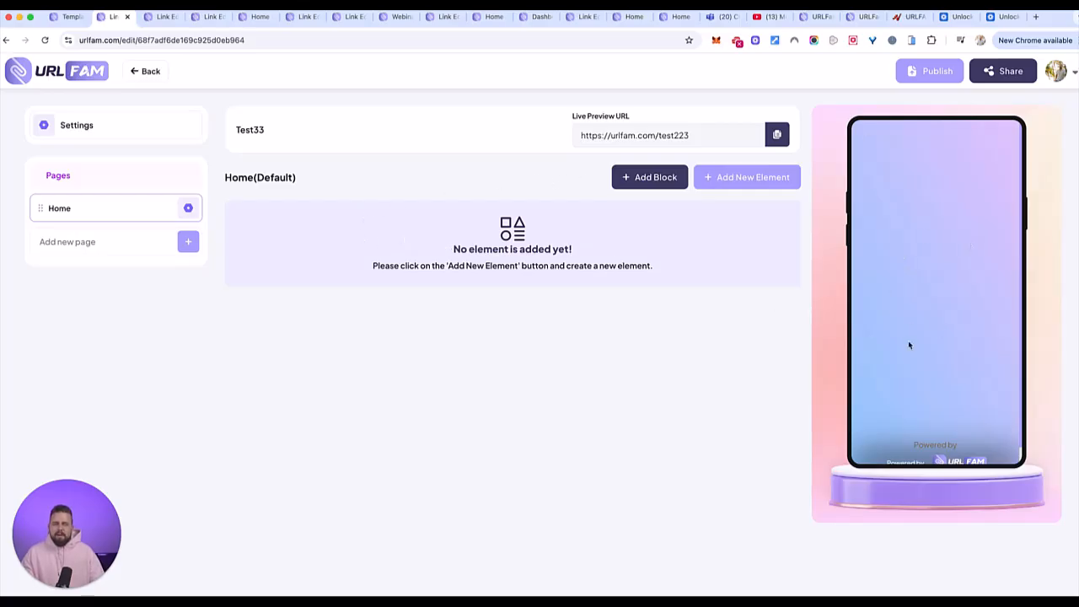
left_click(745, 177)
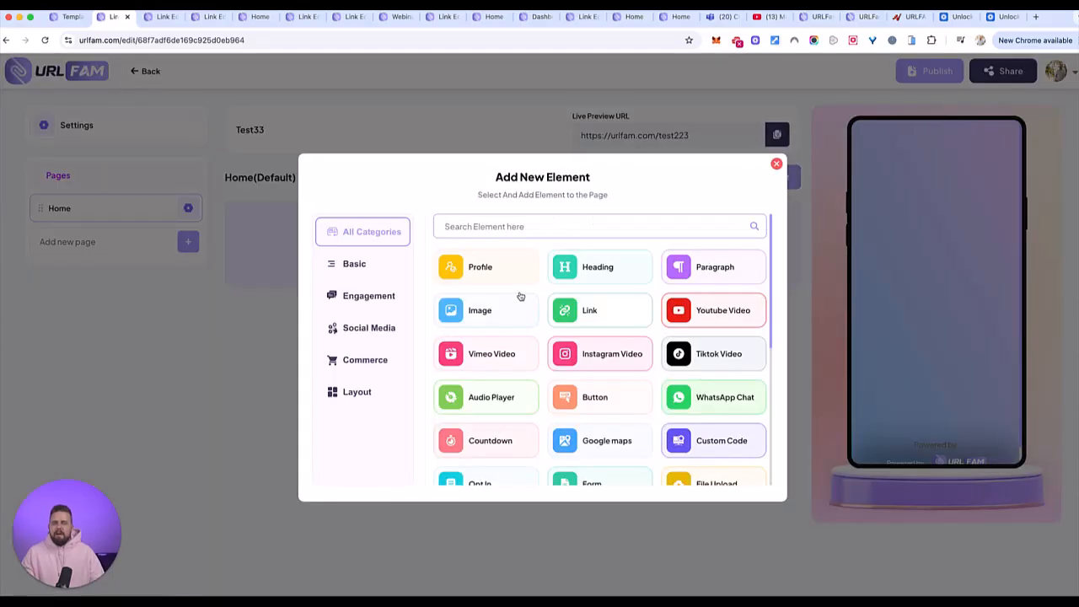
key("Escape")
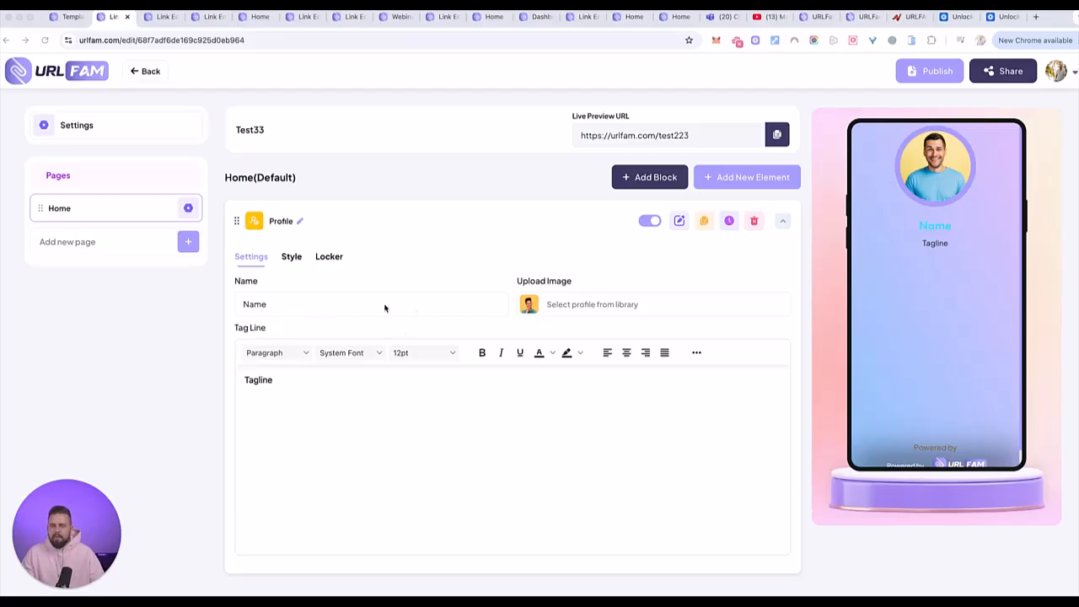
- Set the profile image to the uploaded portrait of the smiling man and enter the owner's first name as the profile name
left_click(541, 305)
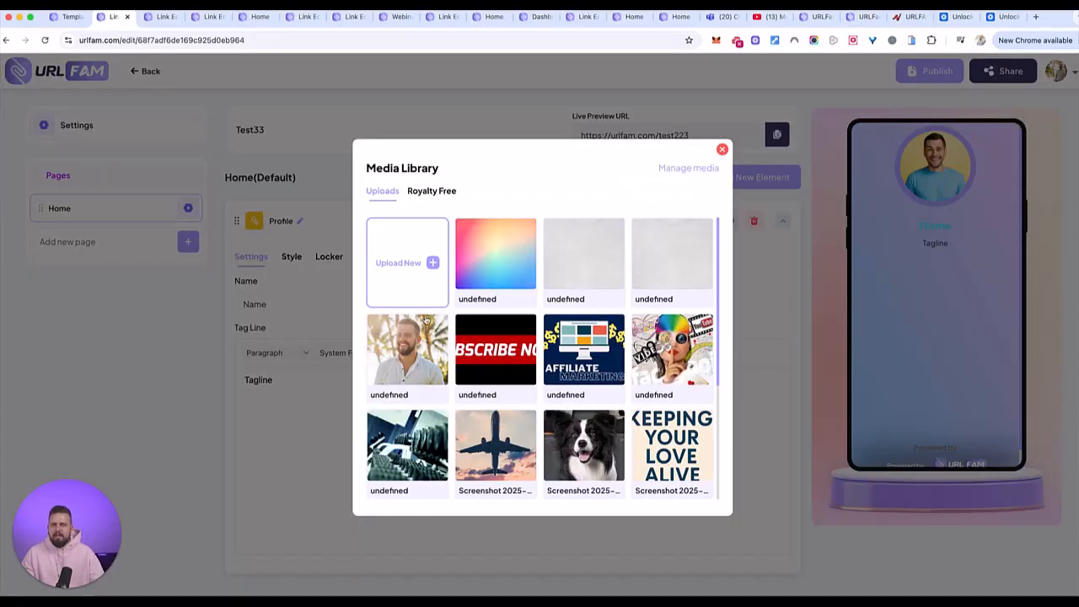
left_click(403, 356)
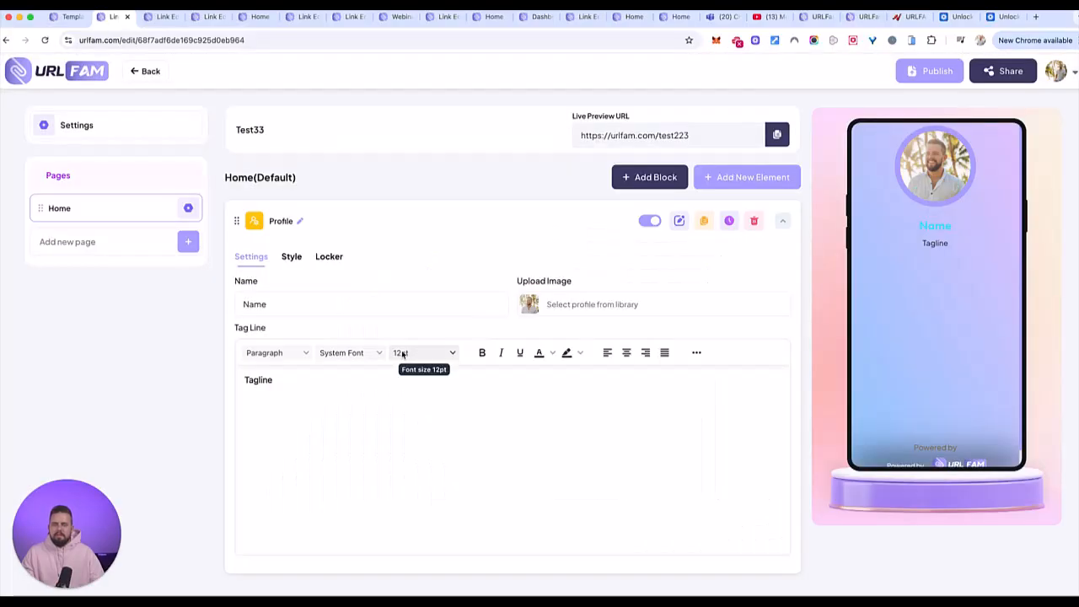
left_click(310, 307)
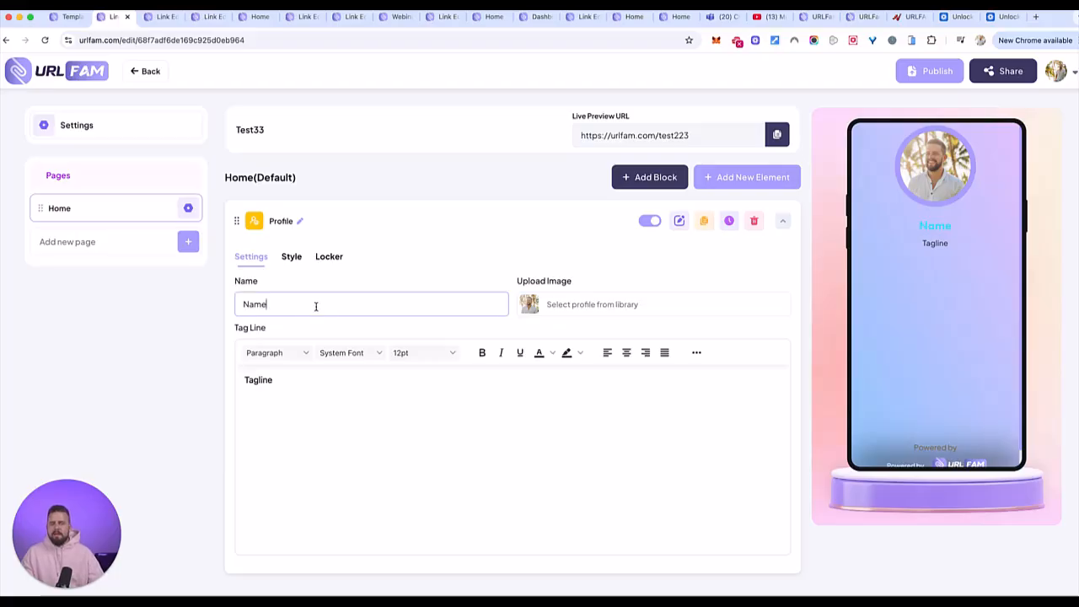
key("super+a")
type("Luke")
key("Tab")
- Replace the profile's placeholder tag line with "welcome!"
type("M")
key("BackSpace")
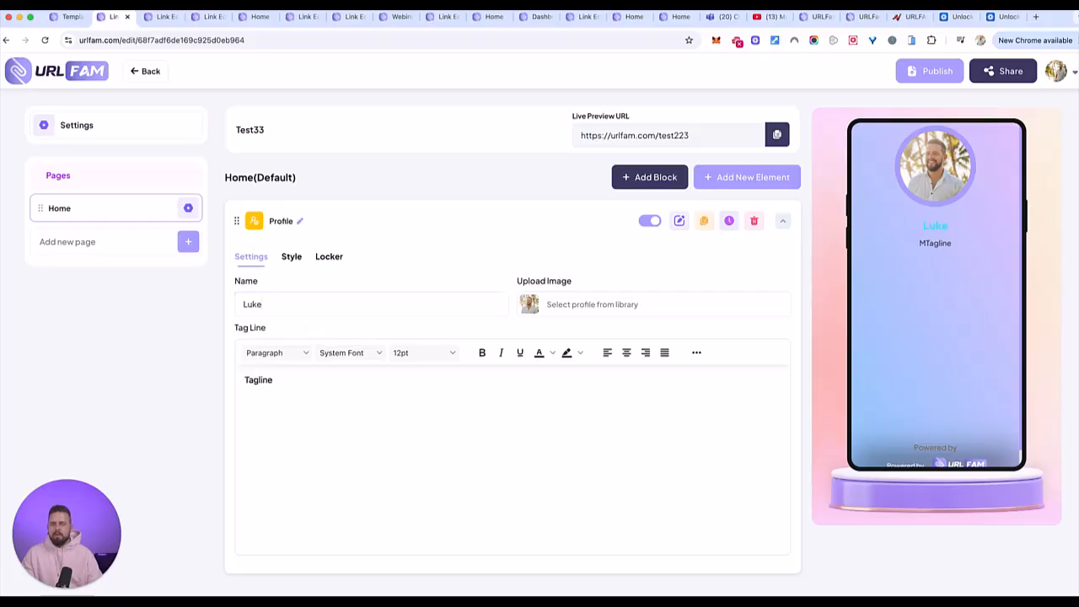
left_click(319, 379)
left_click_drag(318, 379, 248, 377)
key("BackSpace")
type("welcome!")
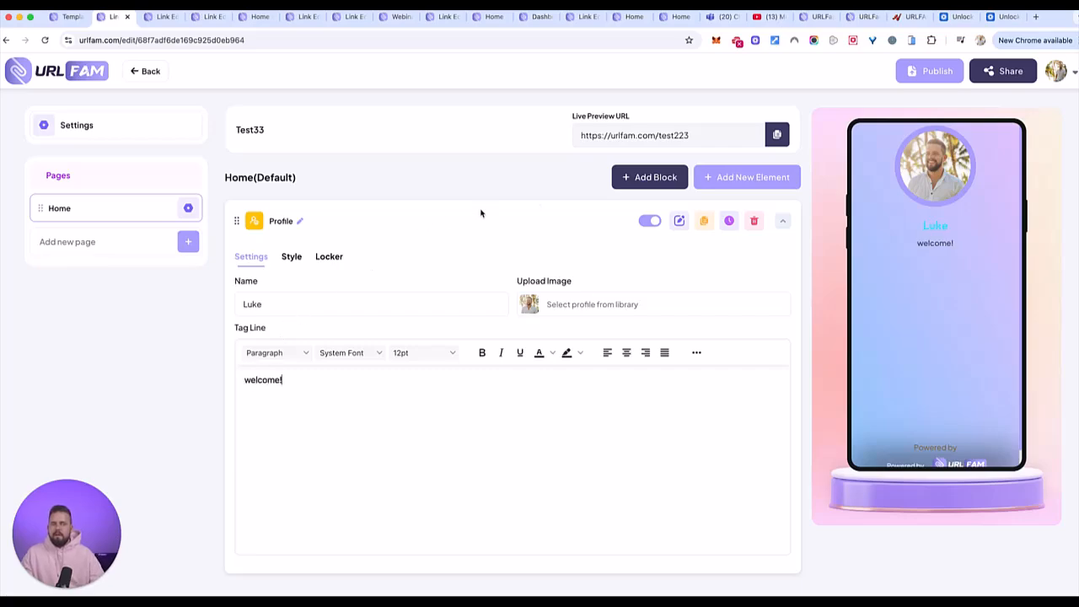
- Look through the available element types and add a Heading element to the Home page
left_click(751, 179)
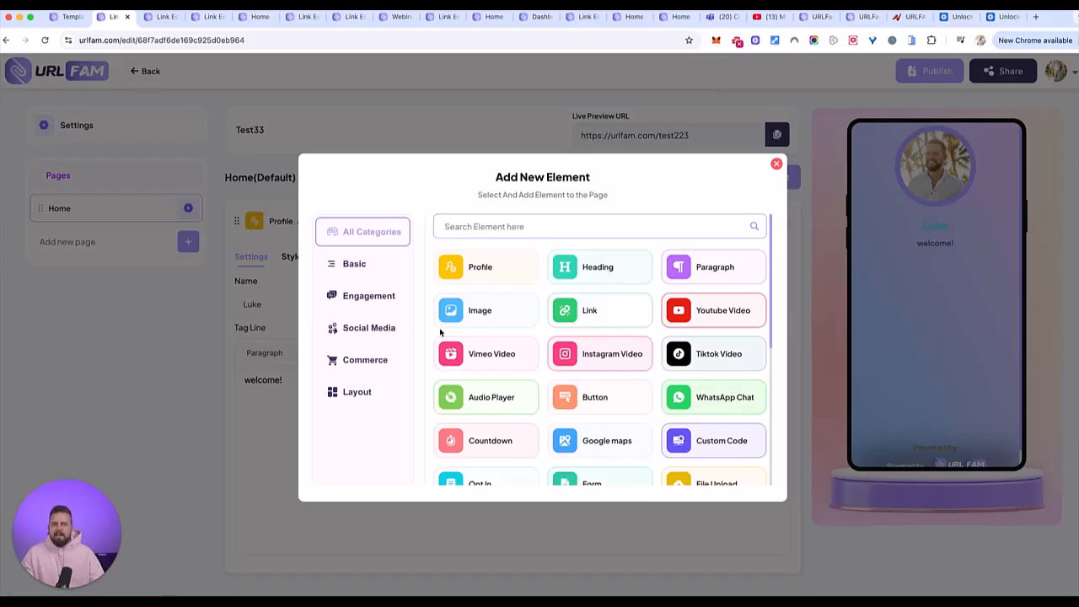
scroll(614, 326, "down", 3)
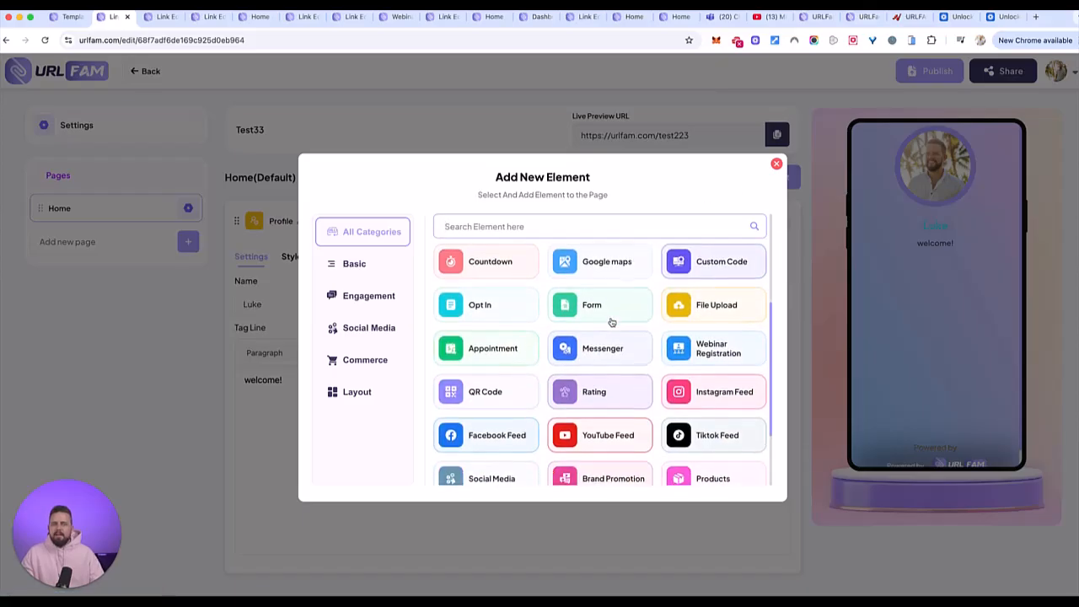
scroll(611, 322, "down", 2)
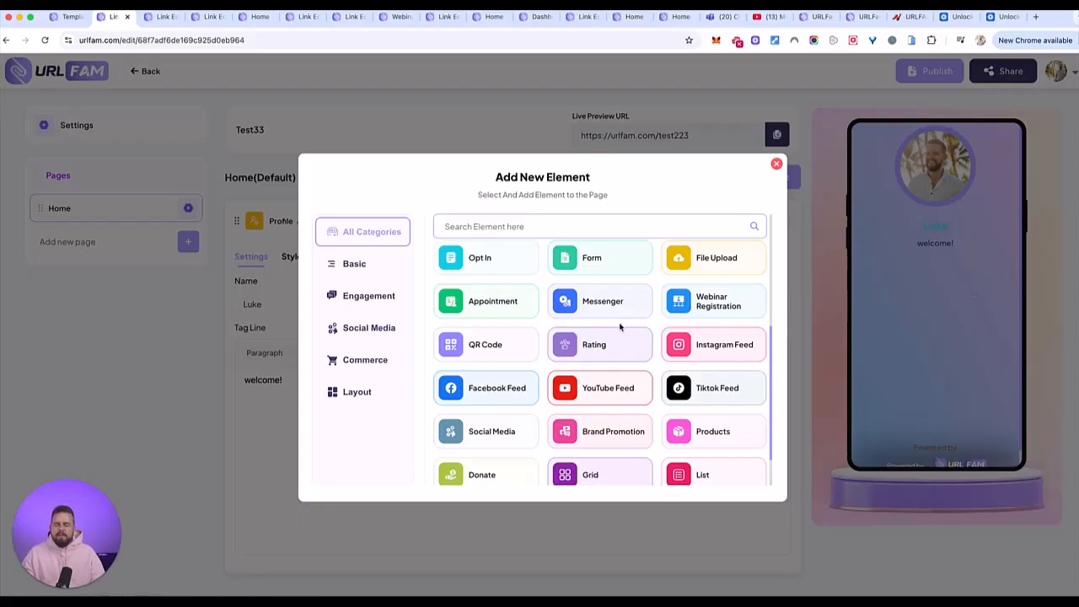
scroll(625, 382, "down", 1)
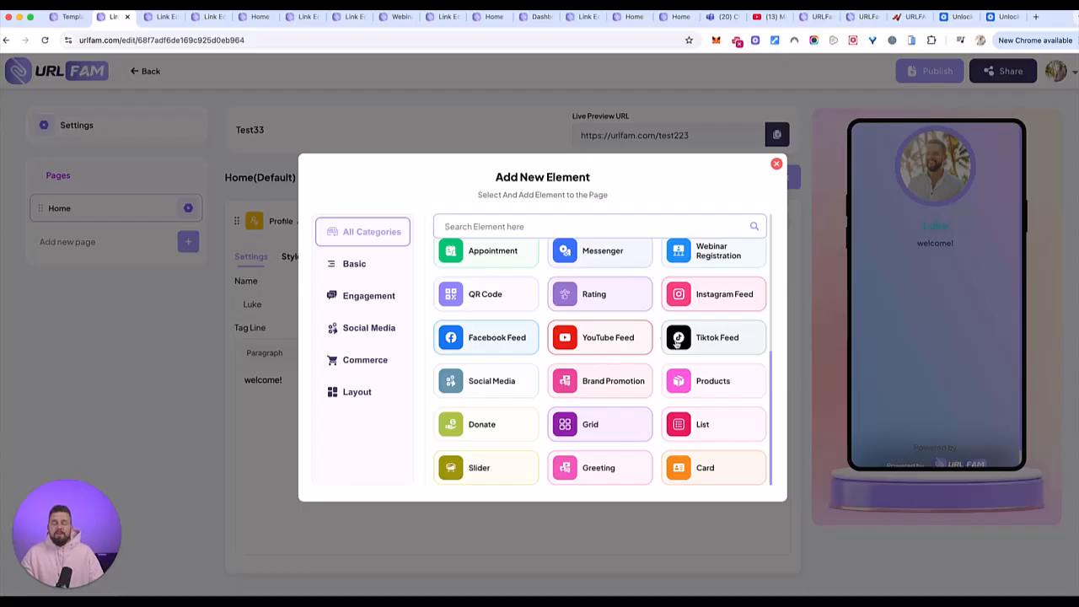
scroll(694, 363, "up", 5)
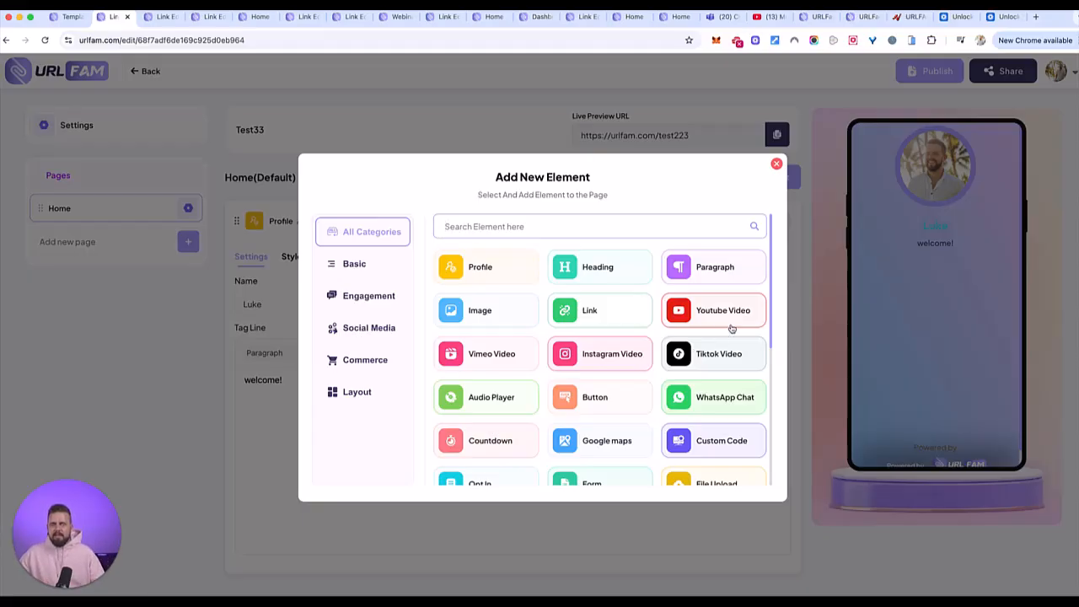
left_click(592, 280)
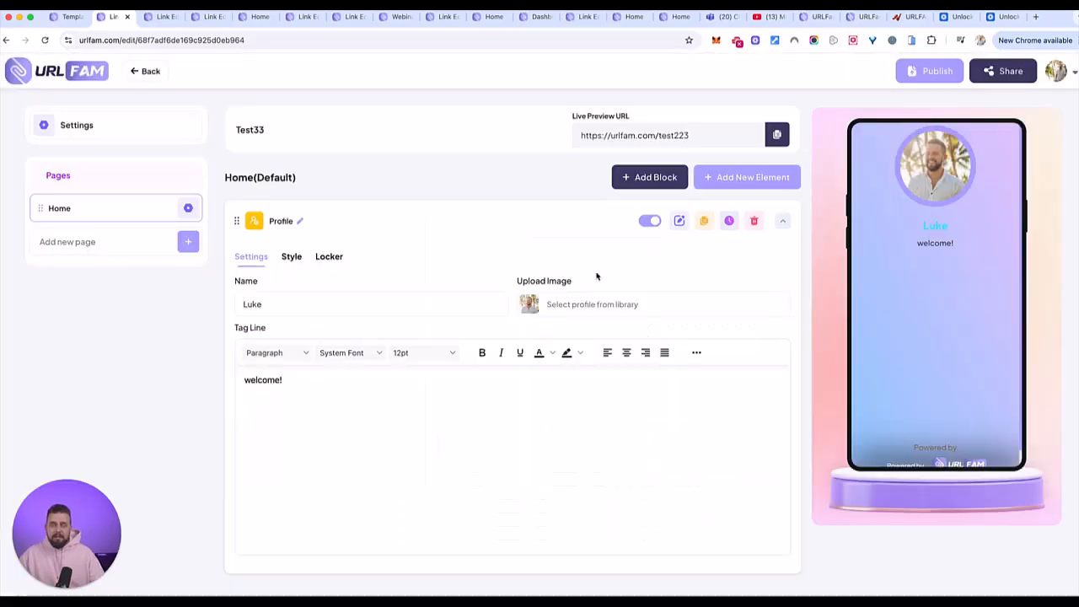
- Add a Paragraph element to the Home page below the heading
scroll(576, 376, "up", 3)
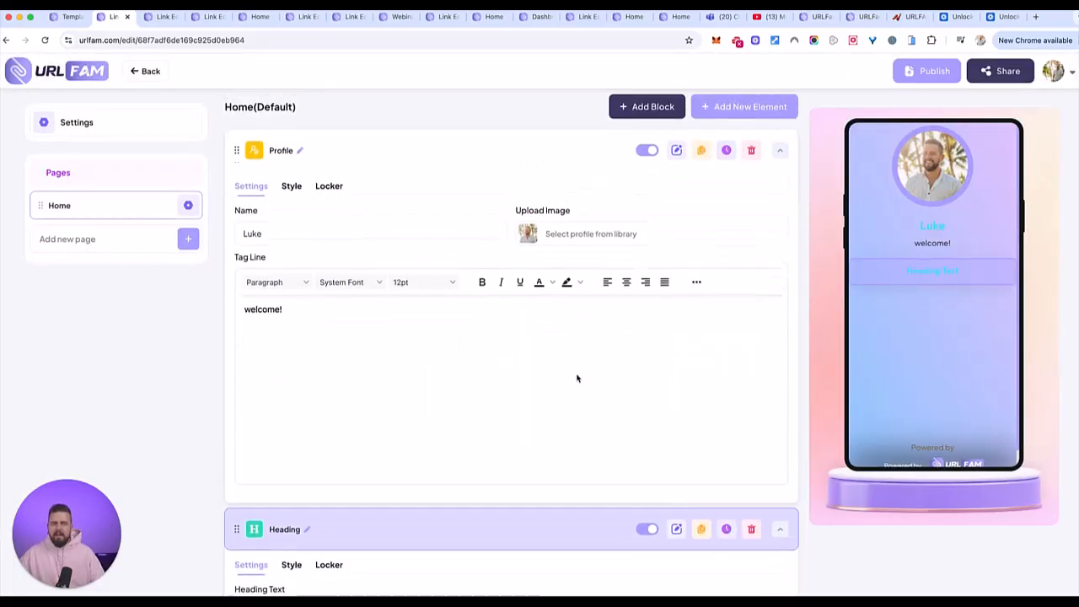
left_click(739, 162)
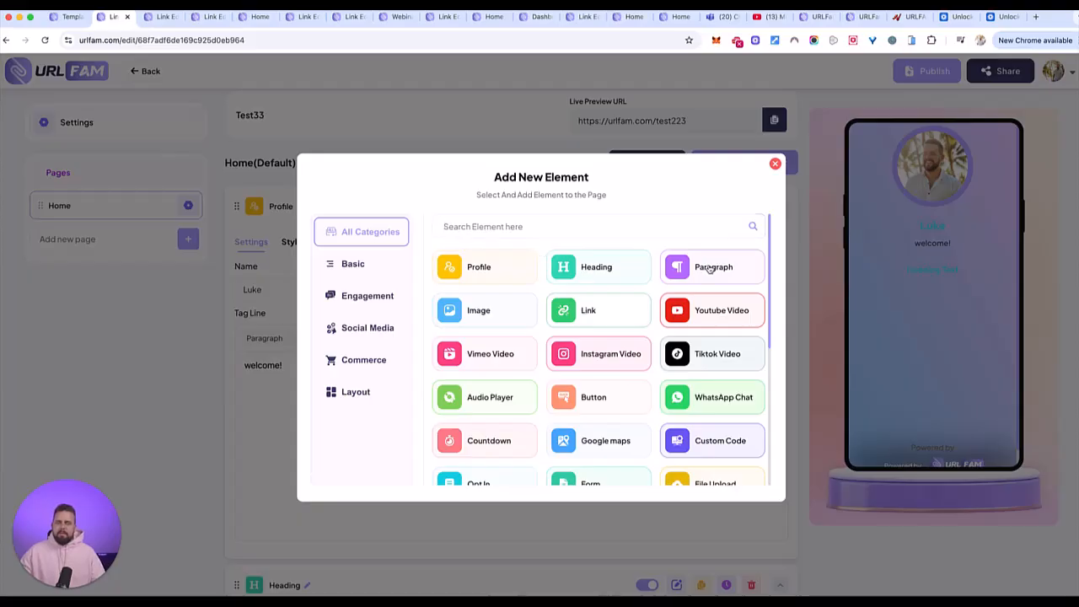
left_click(710, 268)
- Add a Youtube Video element to the Home page below the paragraph
scroll(551, 304, "up", 10)
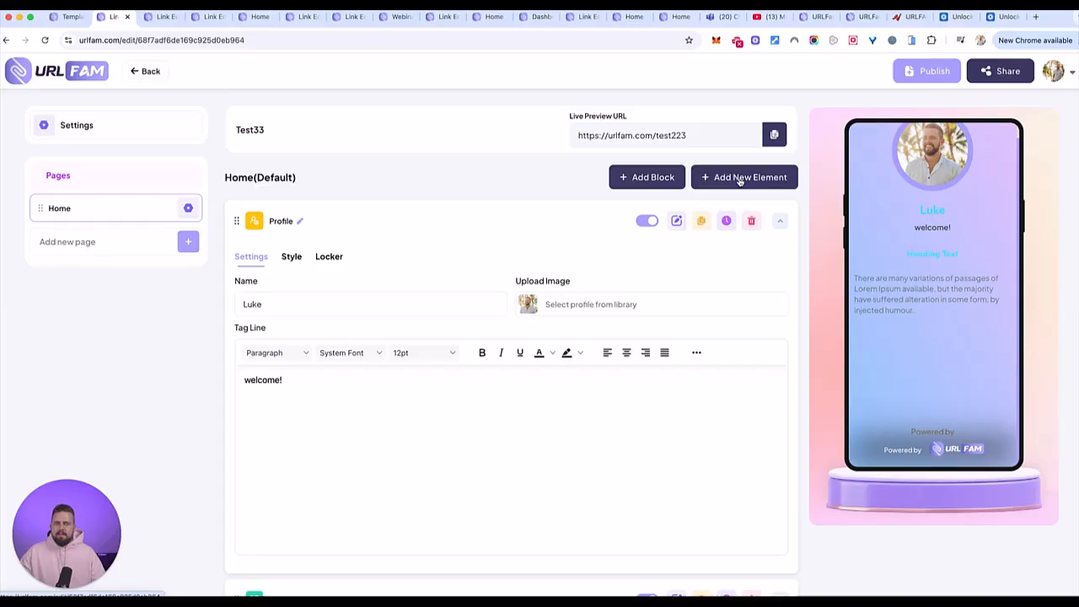
left_click(736, 179)
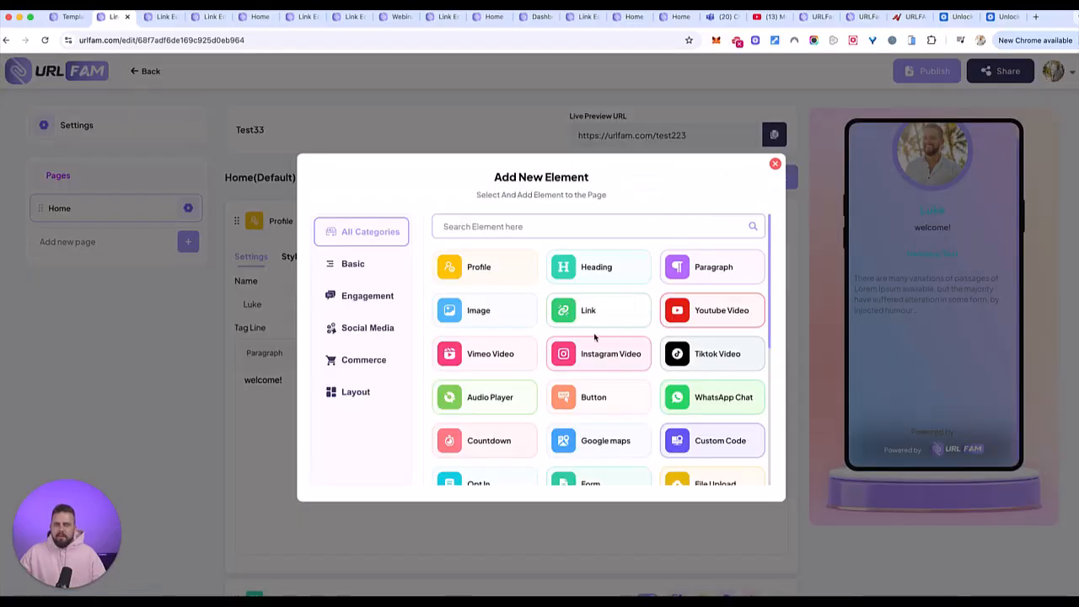
scroll(596, 426, "down", 2)
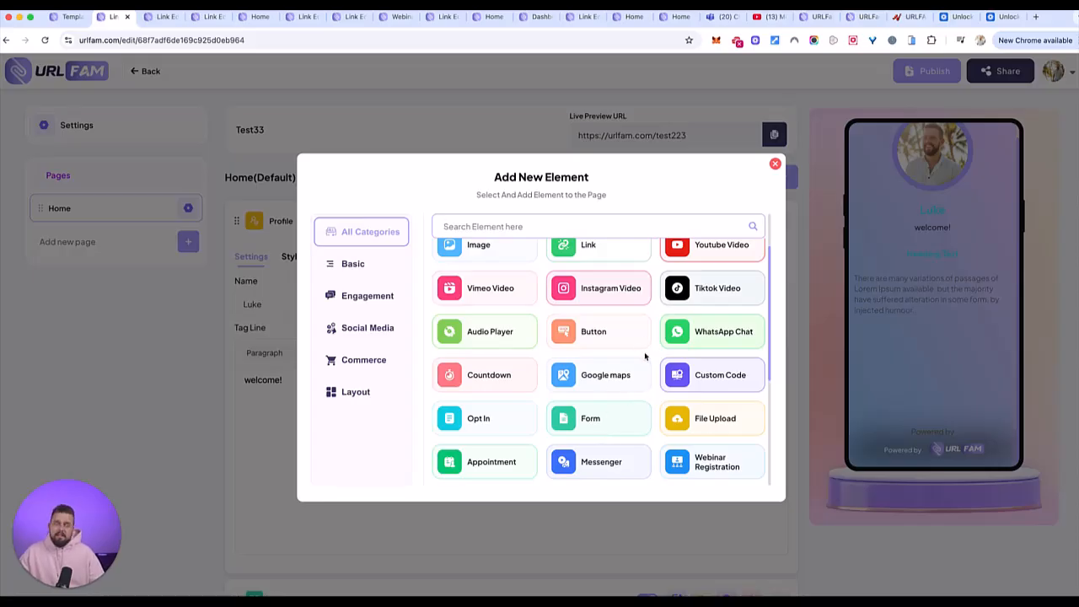
left_click(700, 252)
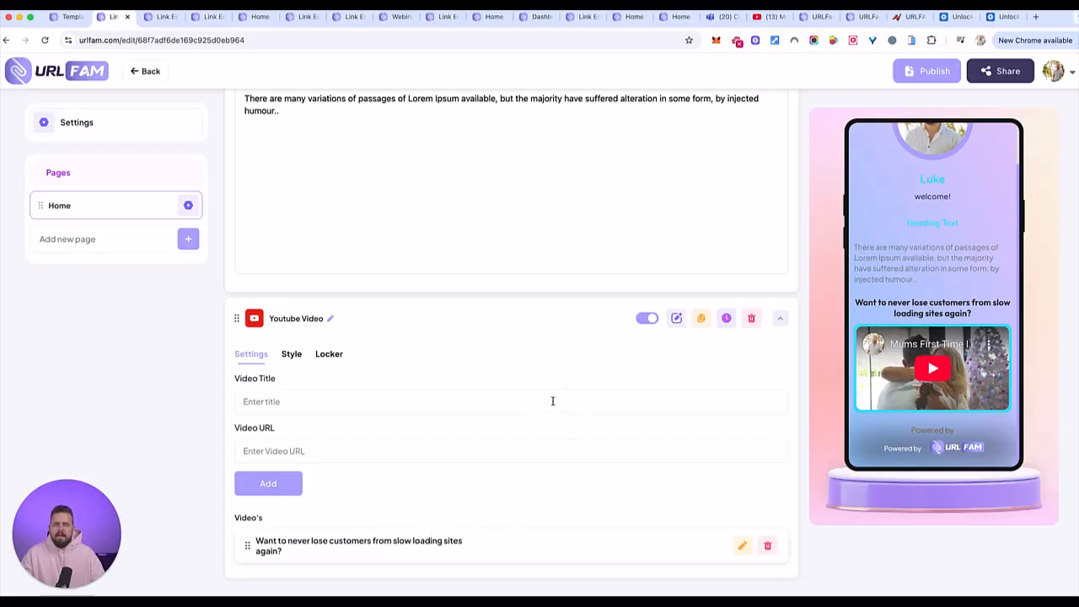
- Search the element types for "fil" and add a File Upload element to the Home page
scroll(703, 207, "up", 10)
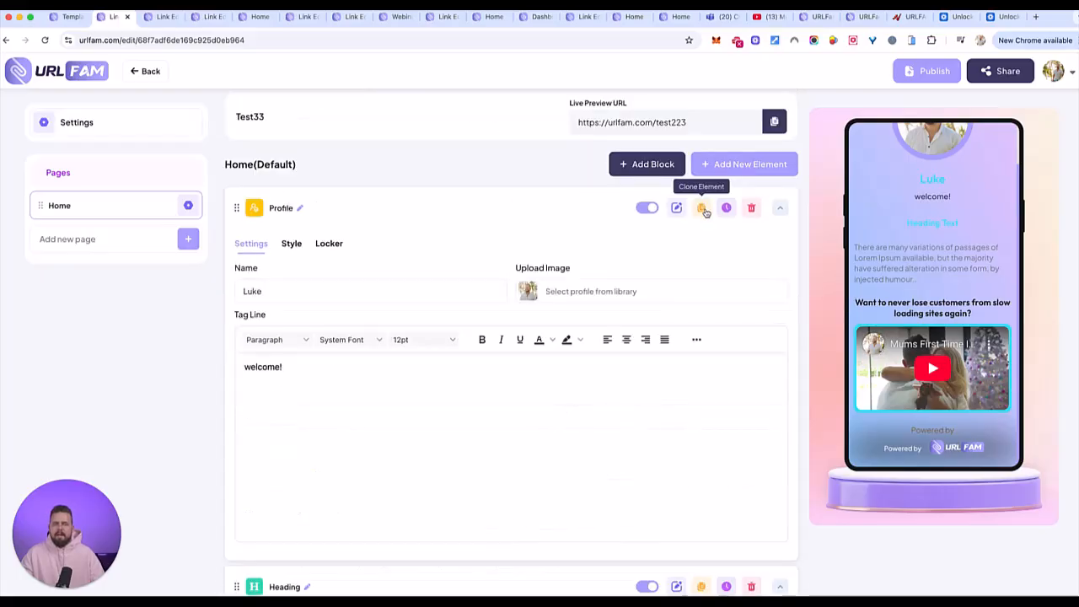
left_click(757, 165)
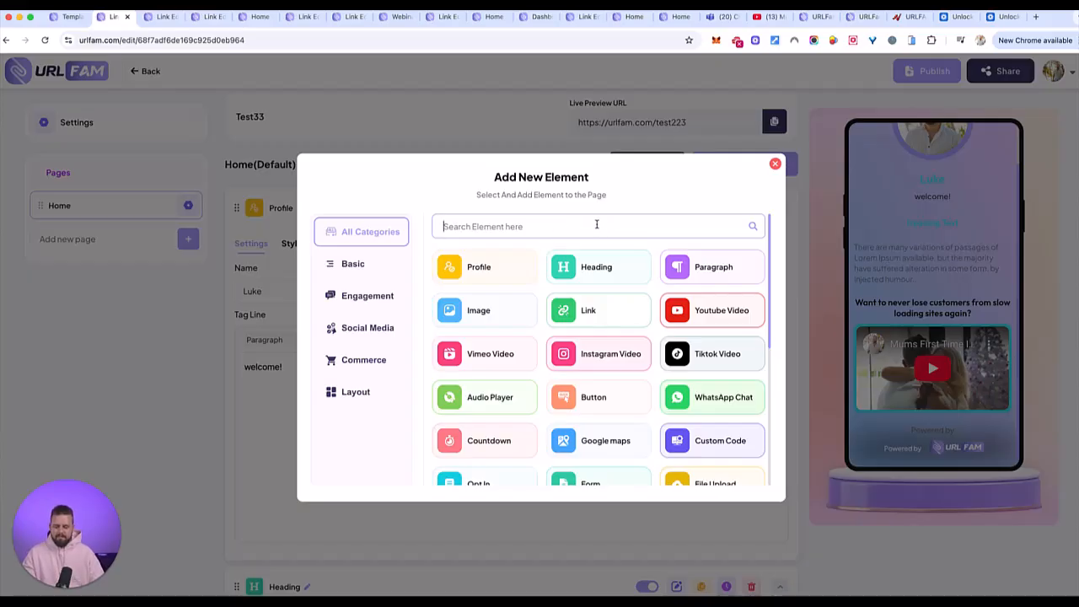
type("fil")
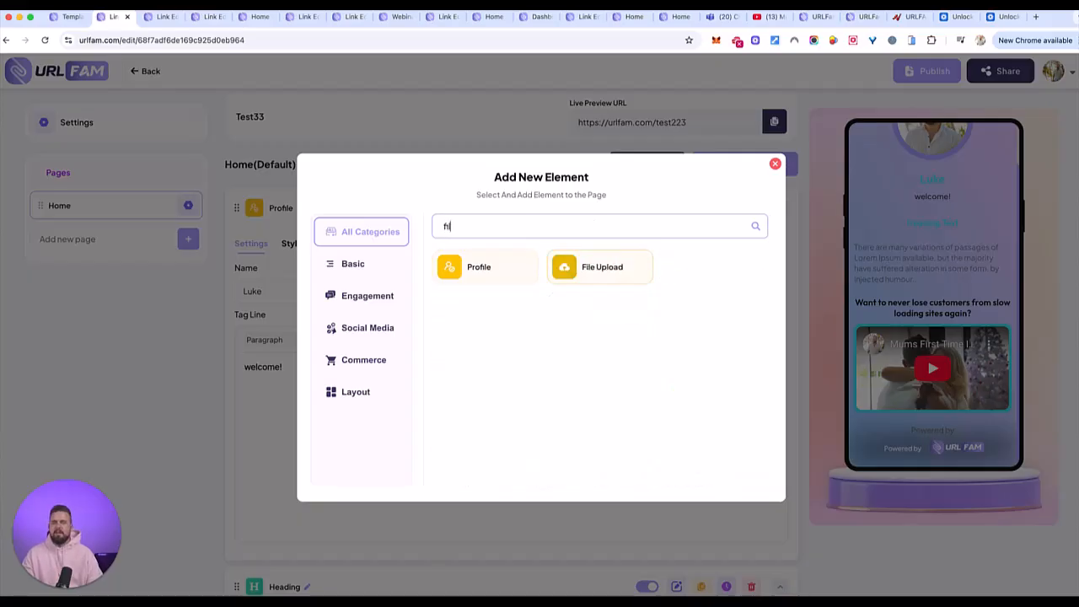
left_click(558, 268)
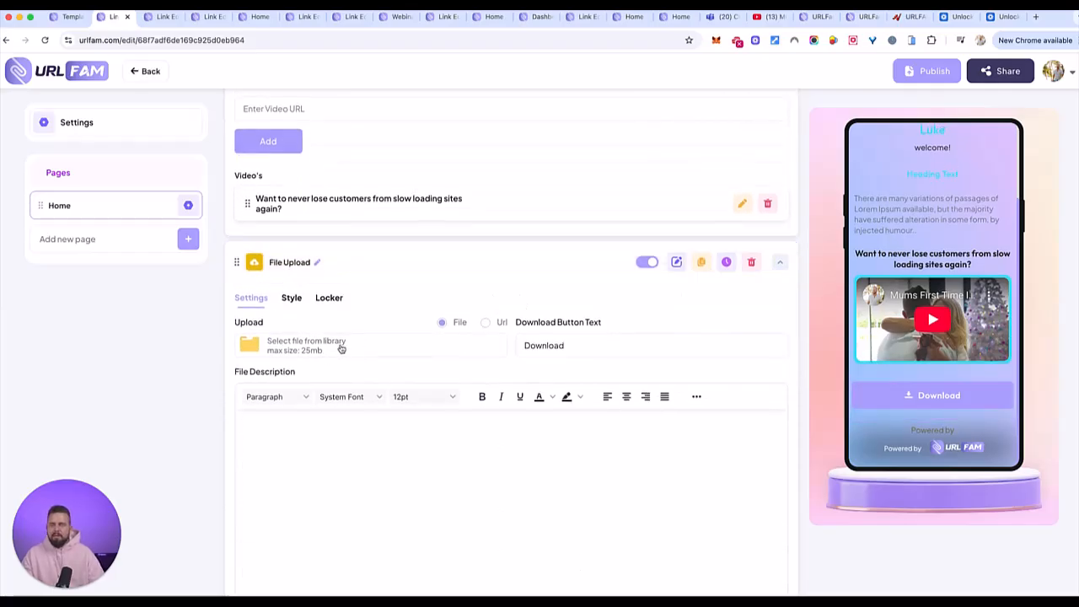
- Set the File Upload element's download button text to "Download top 10 tips HERE"
left_click(605, 346)
type("to")
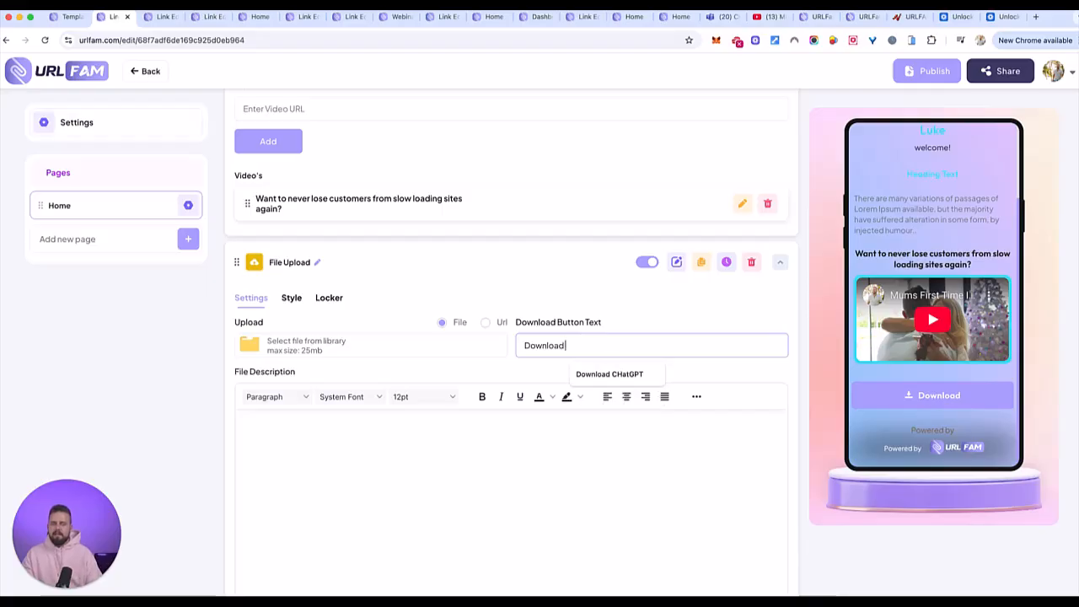
type("p 10 tips")
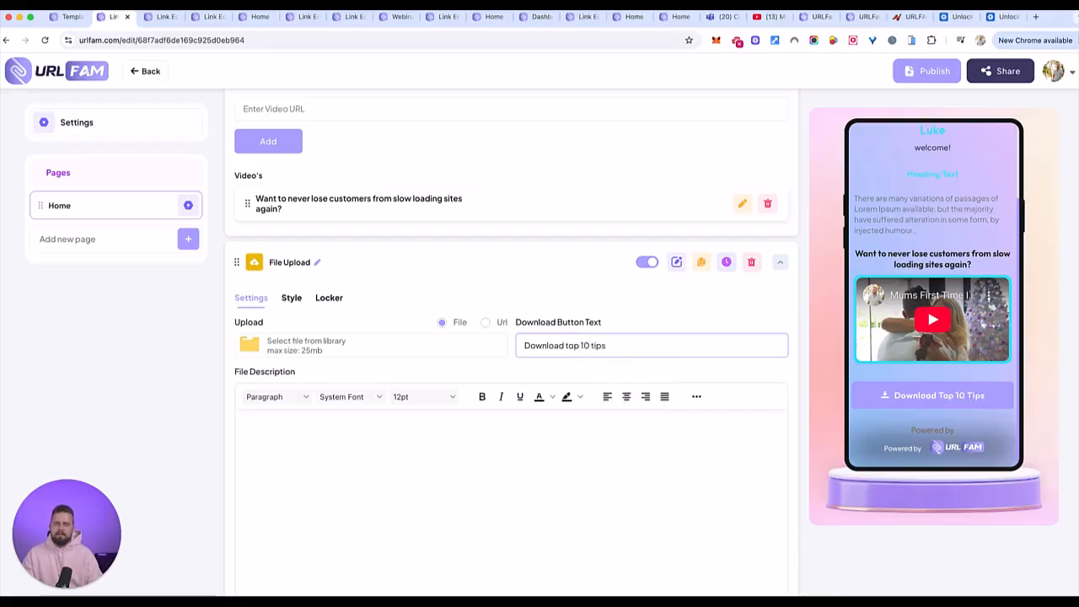
type(" HERE")
- Write the file description "This is your chance to get my FREE 10 simple steps to makign your website faster"
scroll(418, 413, "down", 1)
left_click(386, 382)
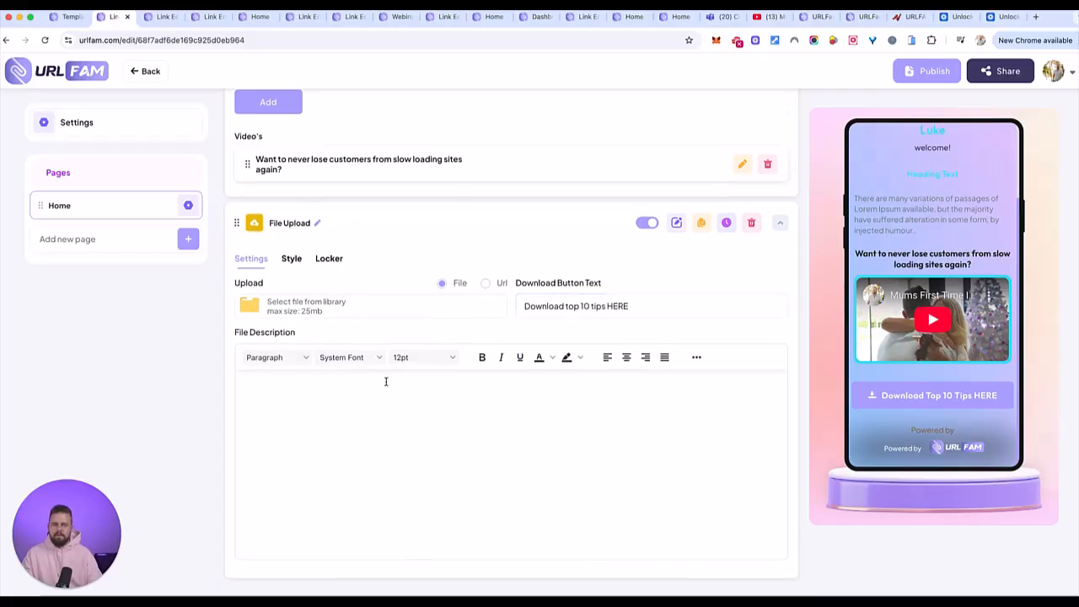
type("This is the")
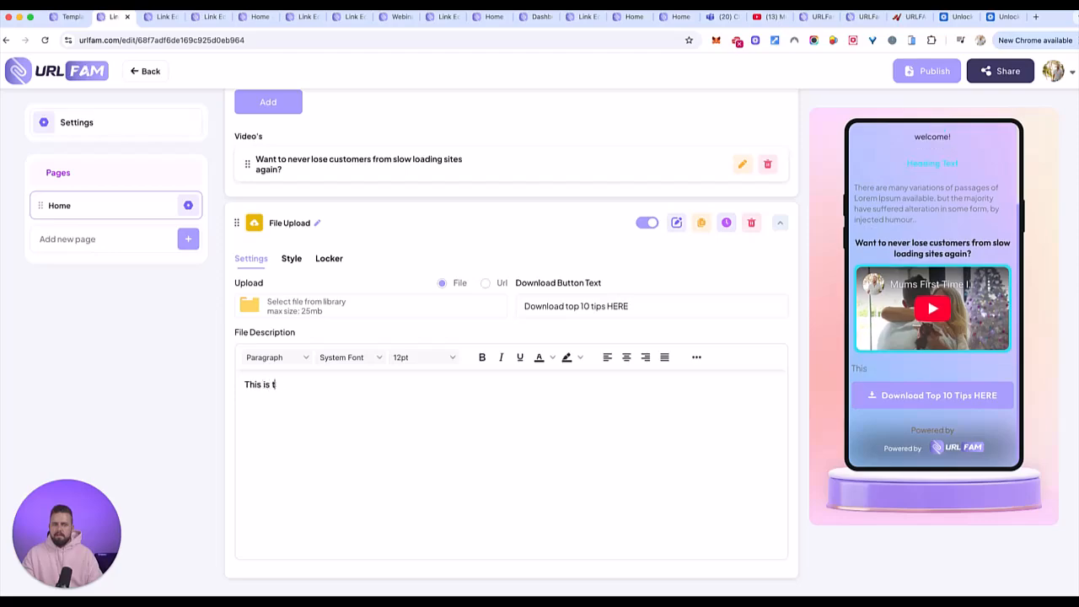
key("BackSpace")
key("BackSpace")
key("BackSpace")
type("your chance to get my FREE ")
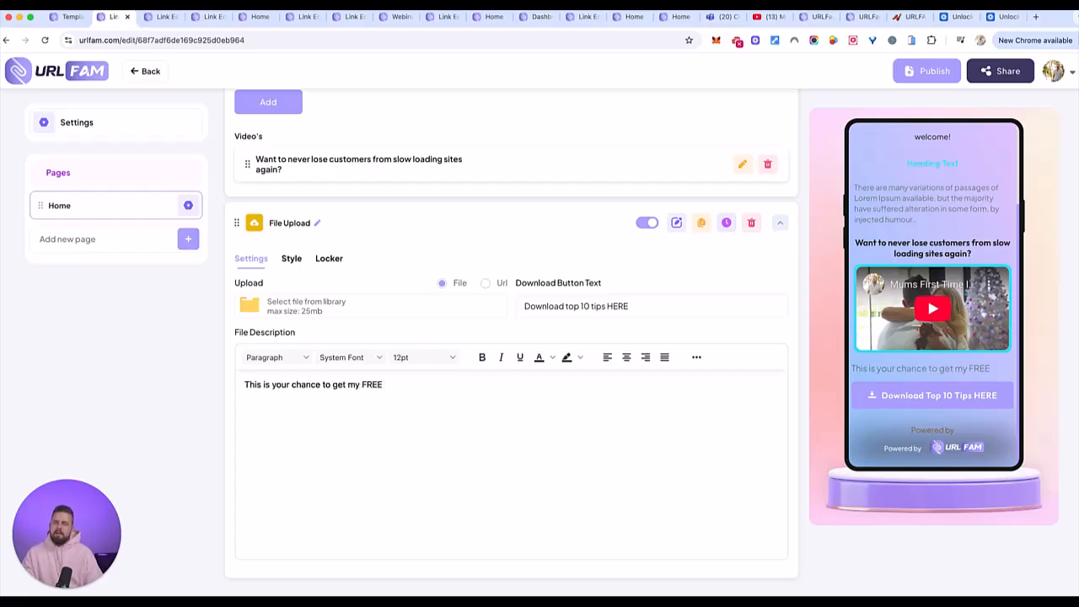
type("10 simple steps to makign your website faster")
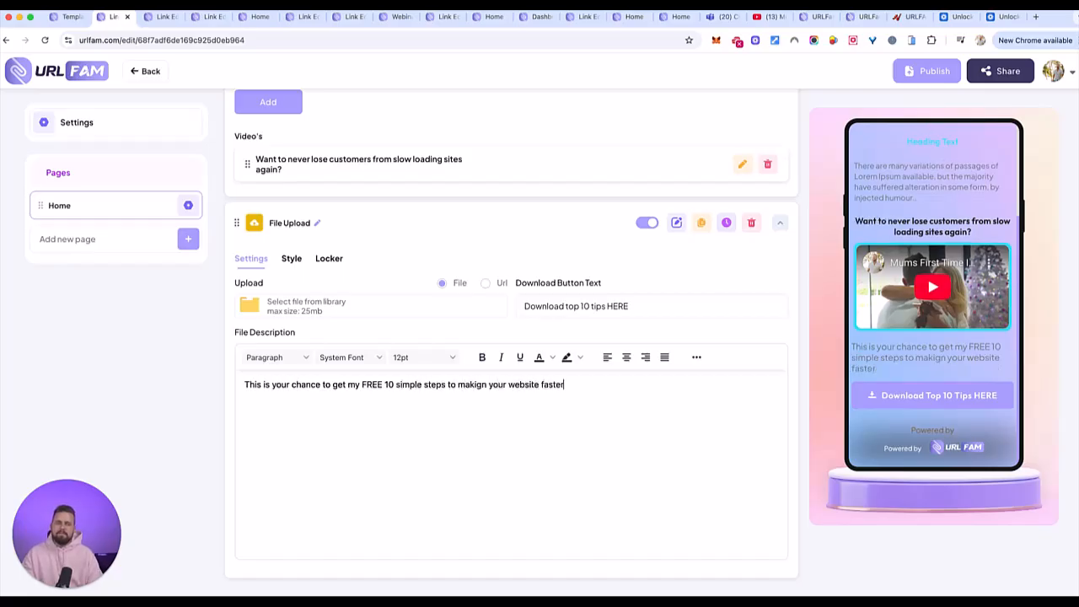
type("... you need to act now though as it's only for 100 users.")
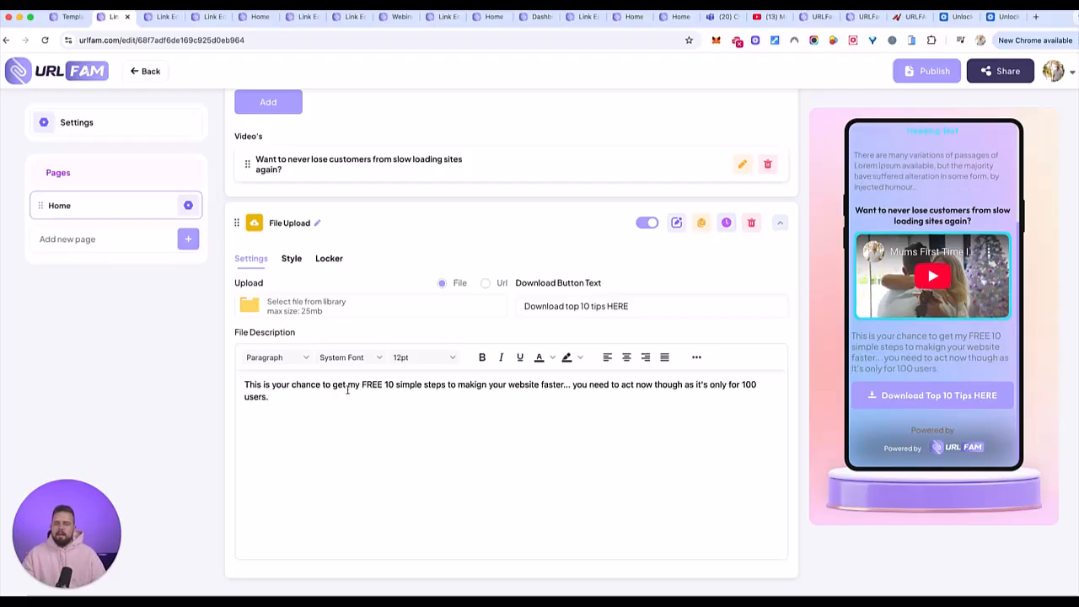
- Center the whole file description and make it bold
left_click_drag(419, 392, 243, 384)
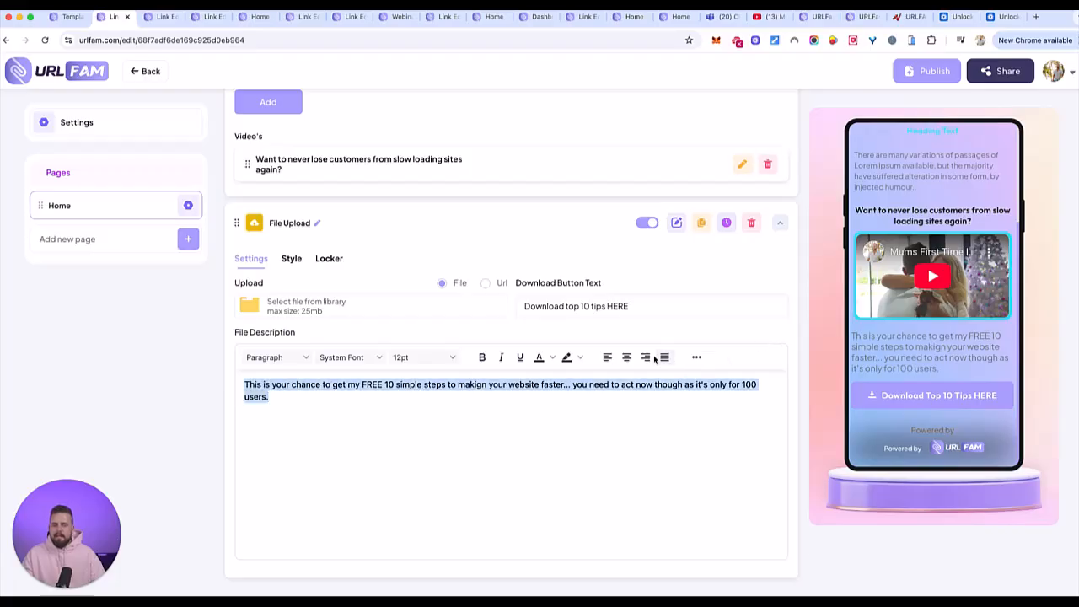
left_click(627, 358)
left_click(545, 402)
left_click_drag(545, 402, 499, 396)
left_click_drag(268, 391, 255, 384)
key("ctrl+b")
left_click(527, 447)
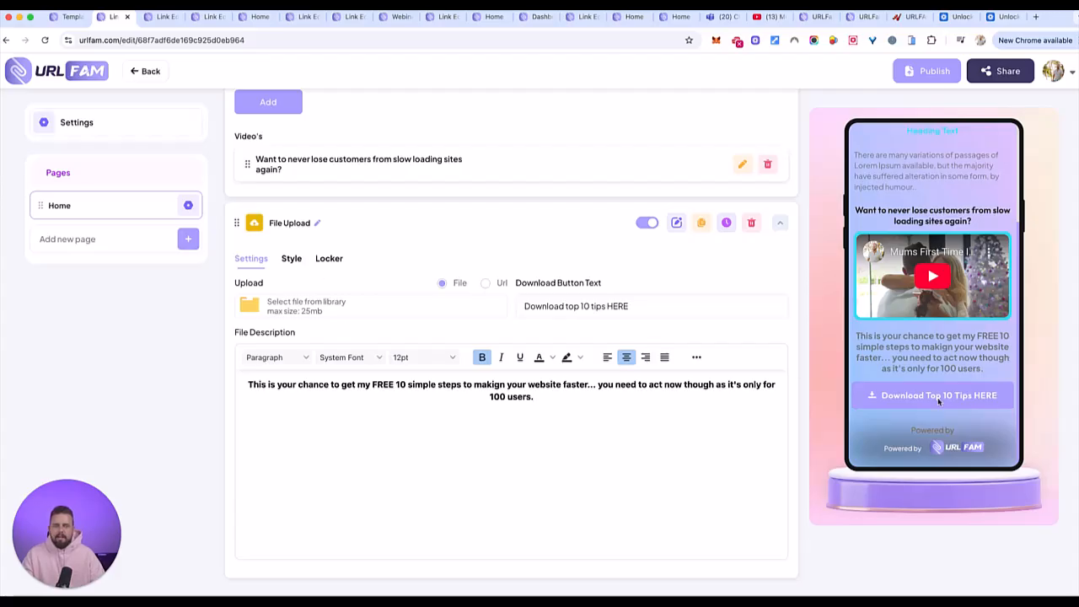
- Activate the locker on the File Upload element and set its unlock type to OPT-IN Form
left_click(320, 261)
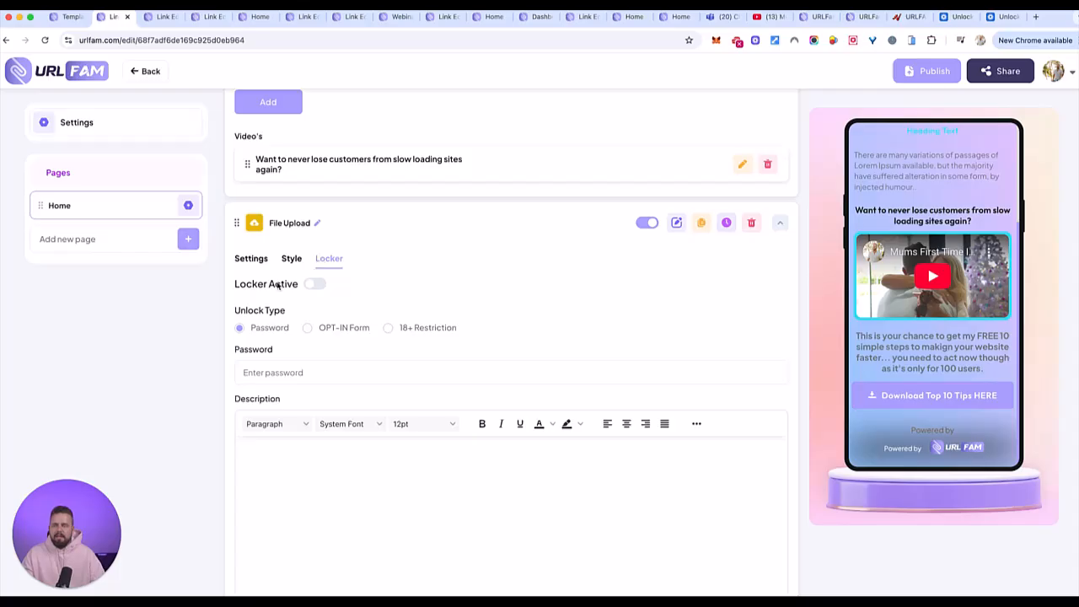
left_click(314, 284)
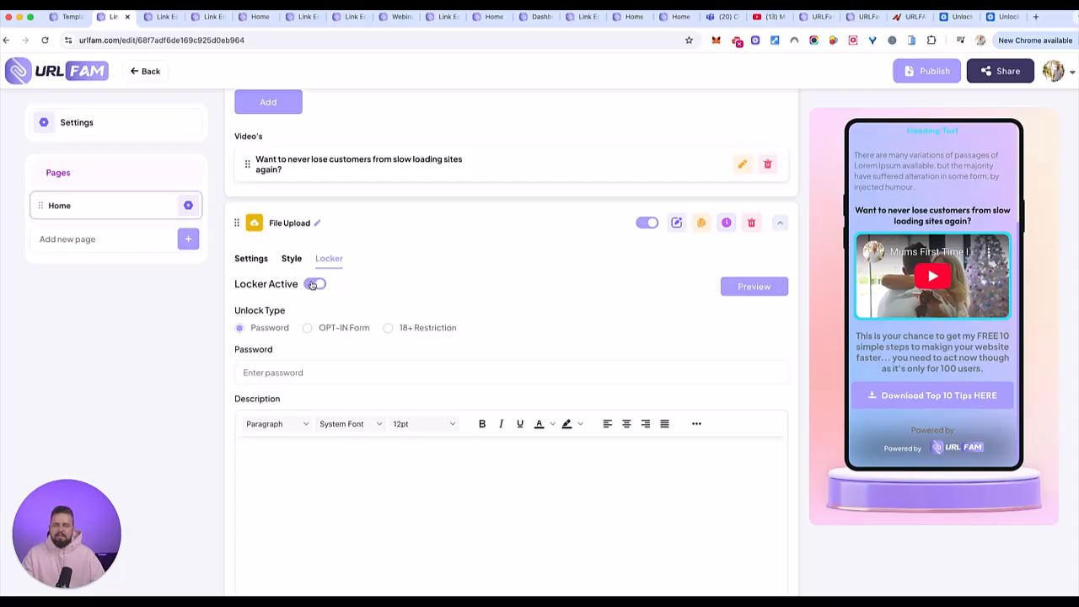
left_click(314, 284)
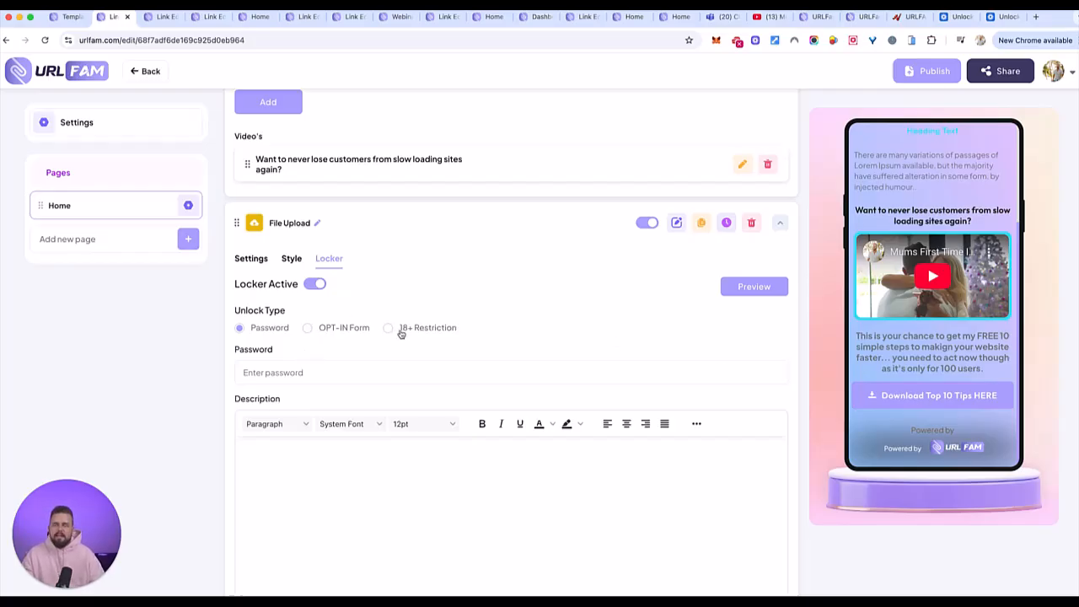
left_click(309, 328)
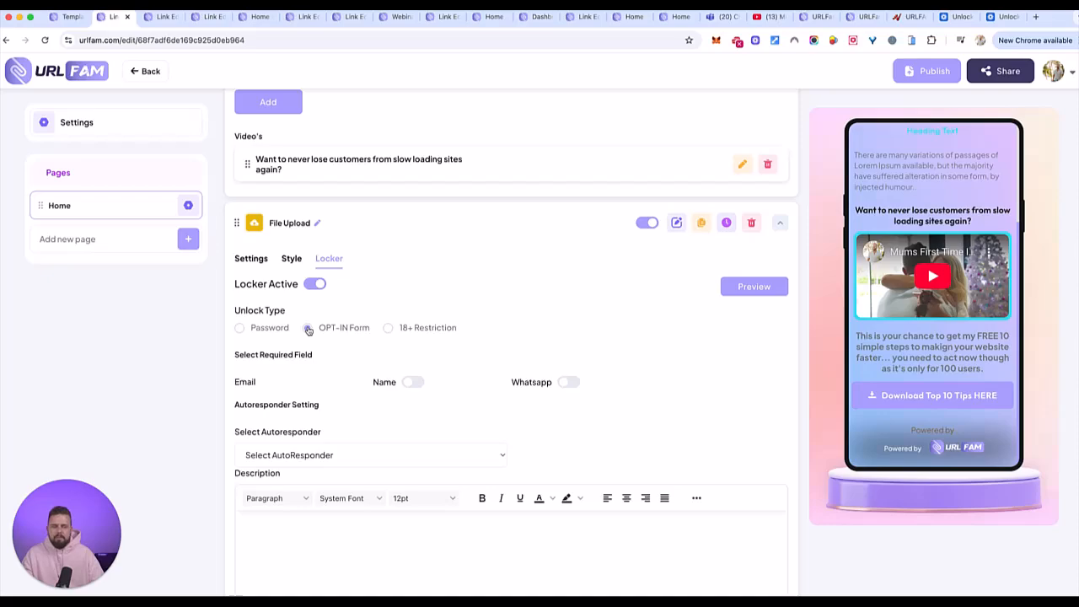
- Check the autoresponder choices for the opt-in locker, leave its description empty and save the locker settings
scroll(424, 450, "down", 1)
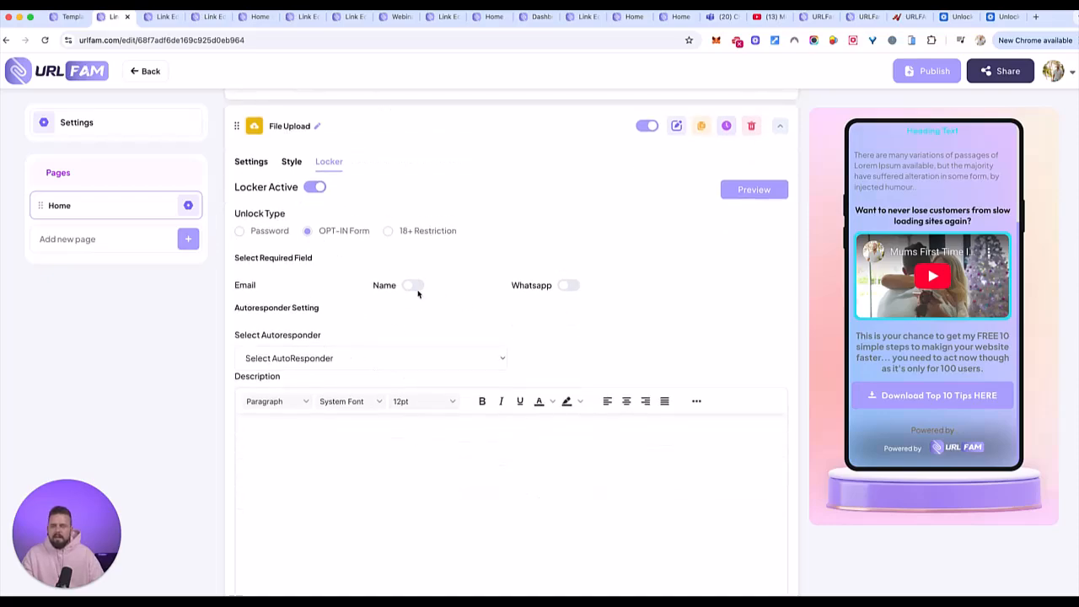
left_click(371, 358)
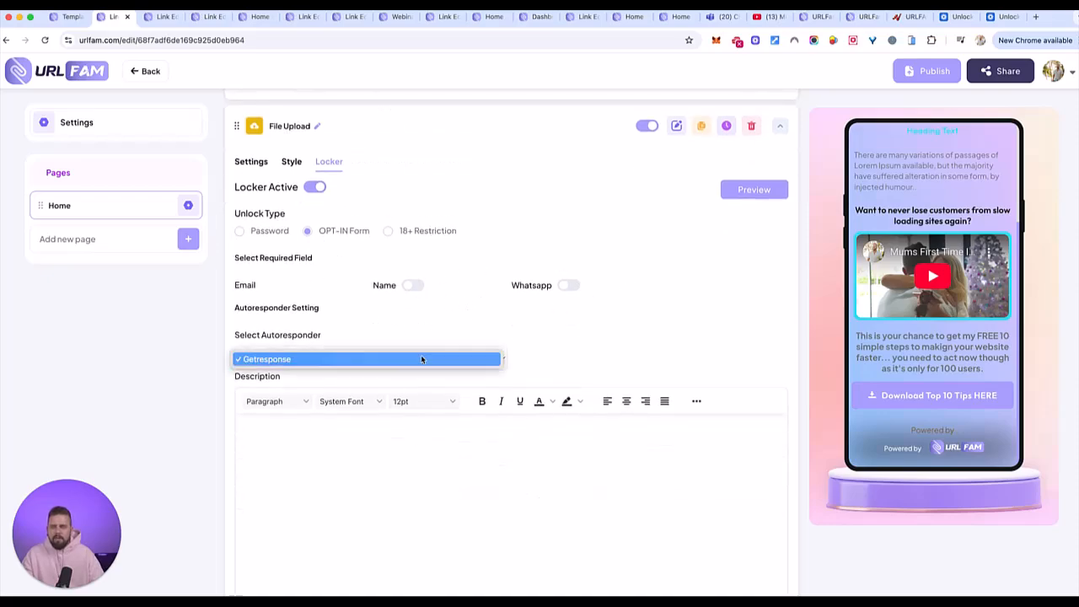
left_click(603, 308)
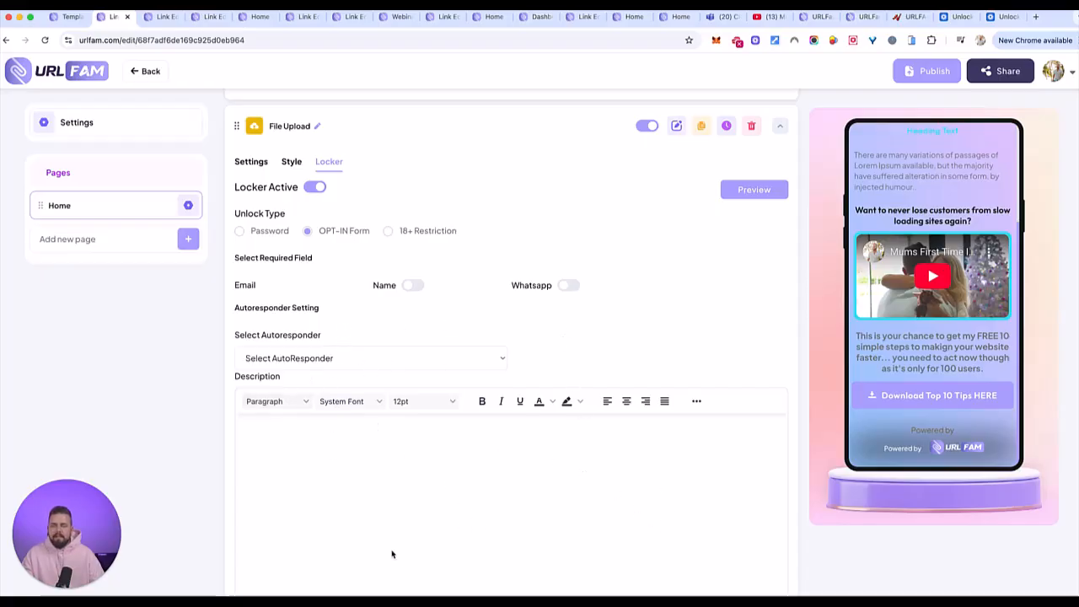
left_click(462, 478)
key("BackSpace")
scroll(427, 330, "down", 1)
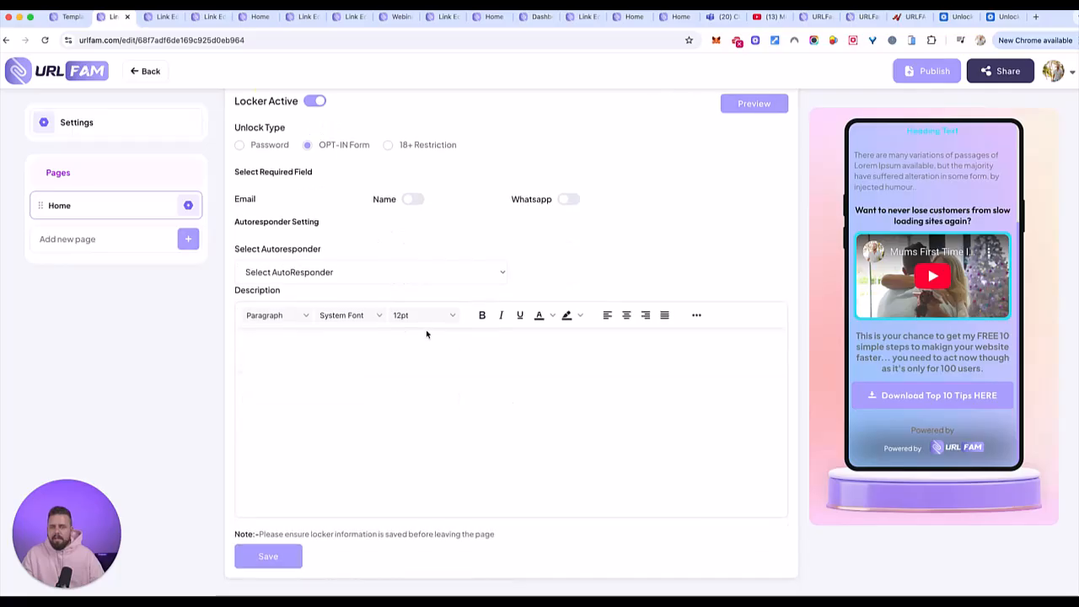
left_click(278, 561)
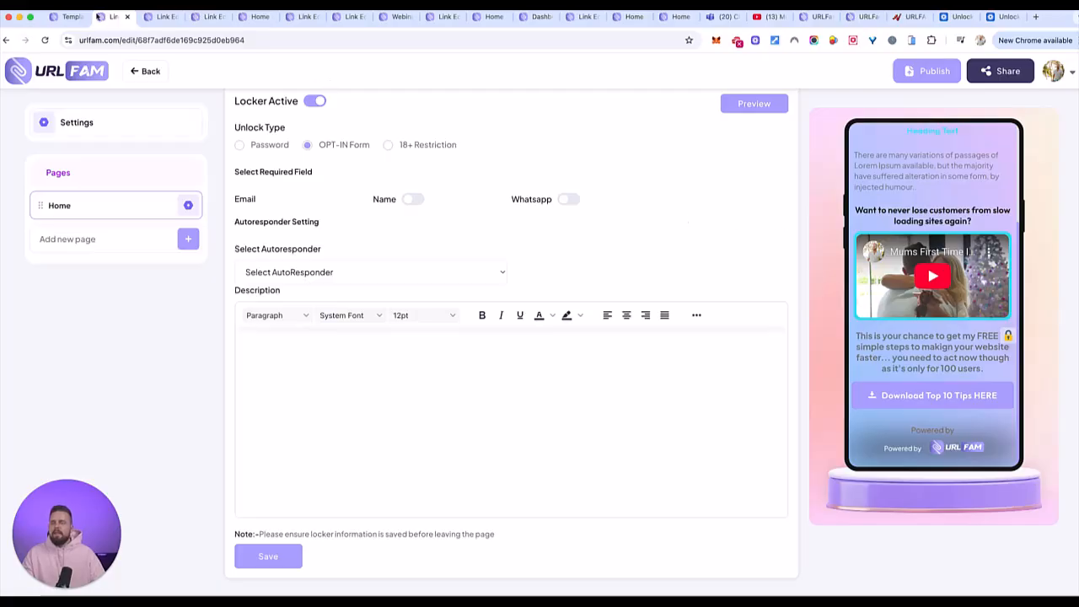
- Switch to the Templates browser tab, open Lead's Data under Analytics and examine each lead's link name and source element
left_click(72, 19)
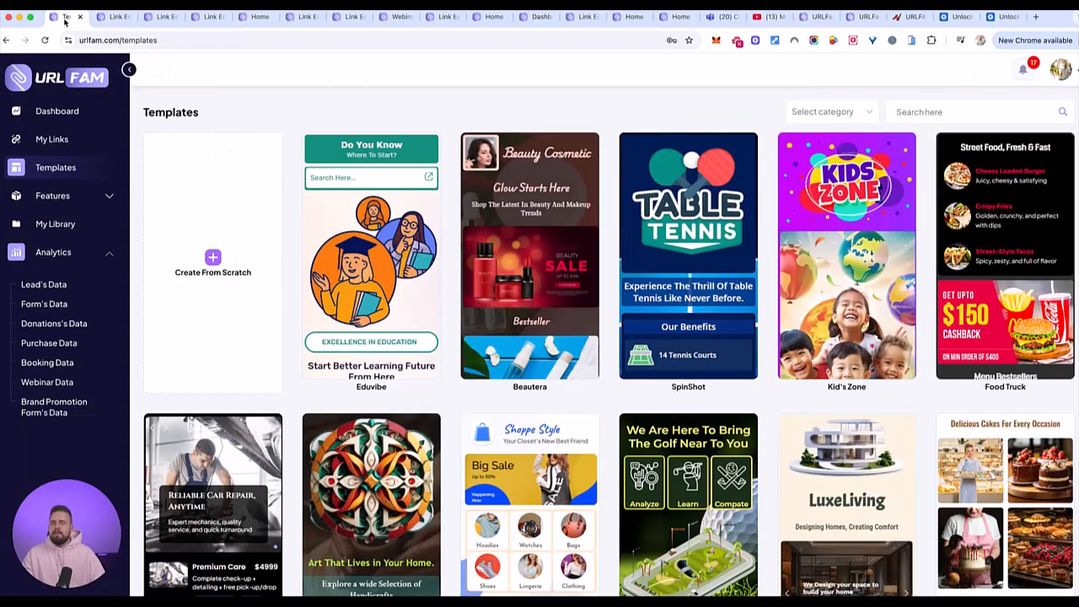
left_click(72, 254)
left_click(73, 254)
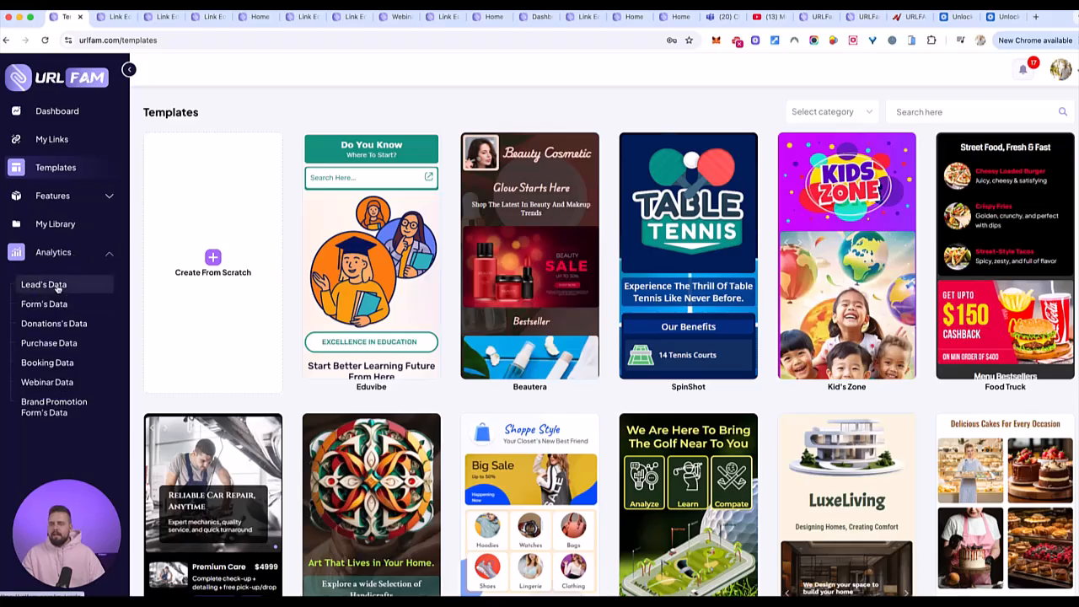
left_click(46, 284)
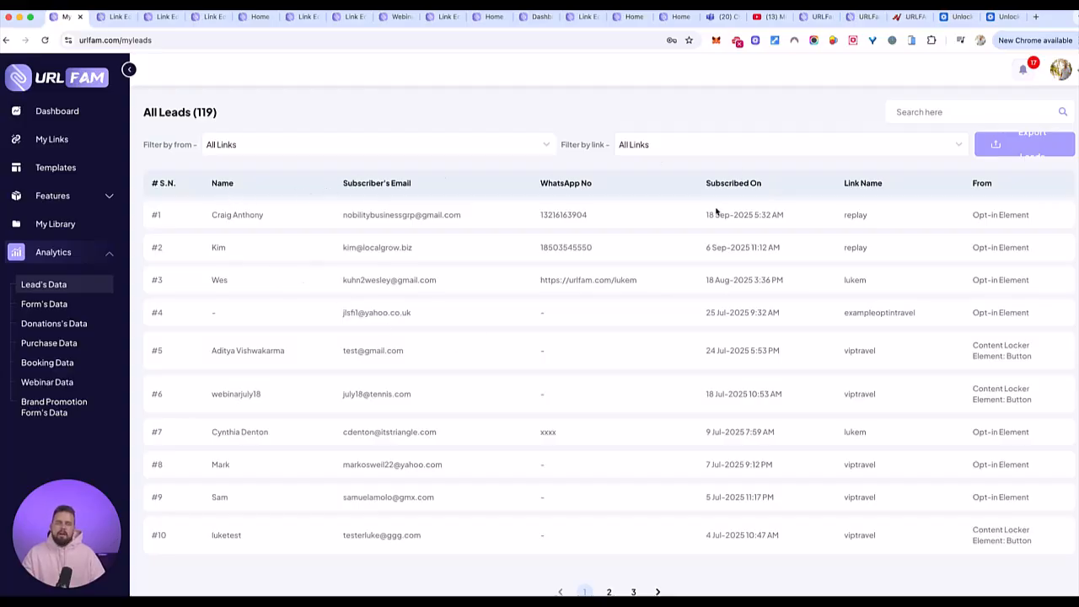
left_click_drag(843, 187, 882, 182)
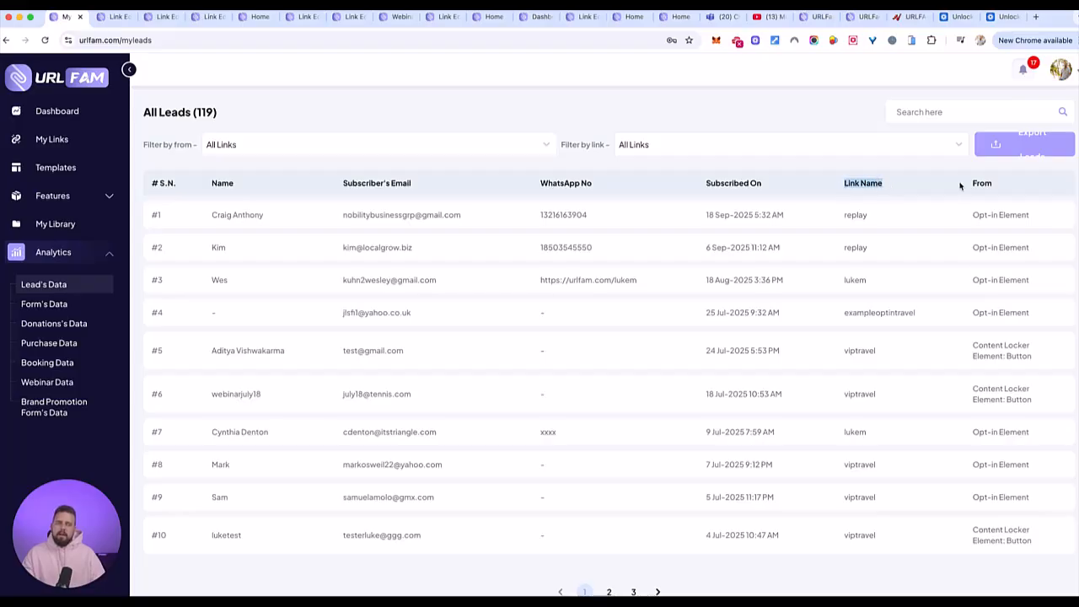
left_click_drag(975, 216, 995, 222)
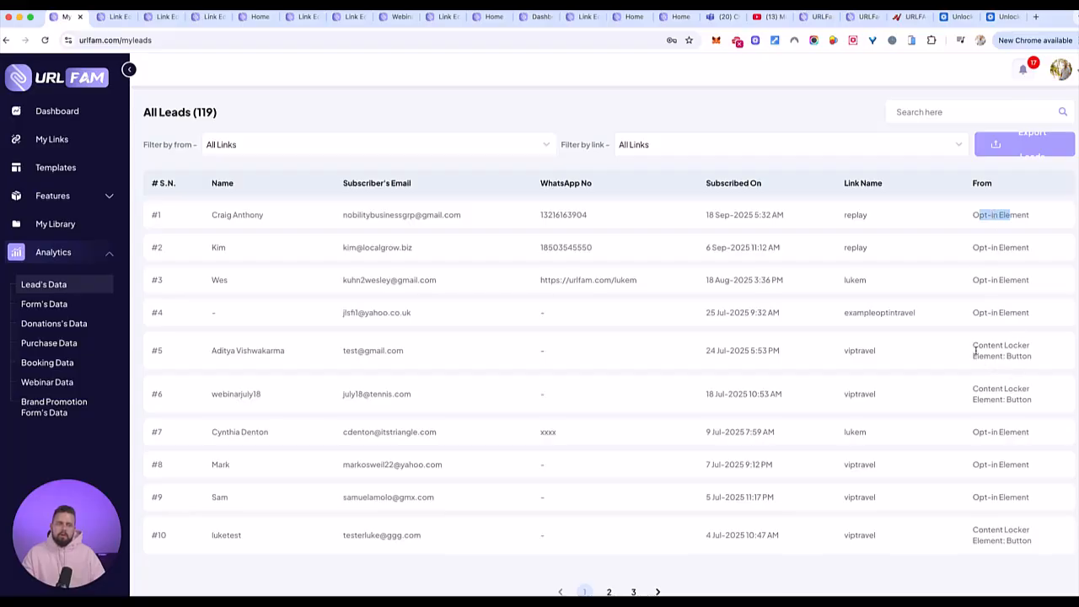
left_click_drag(976, 353, 1034, 355)
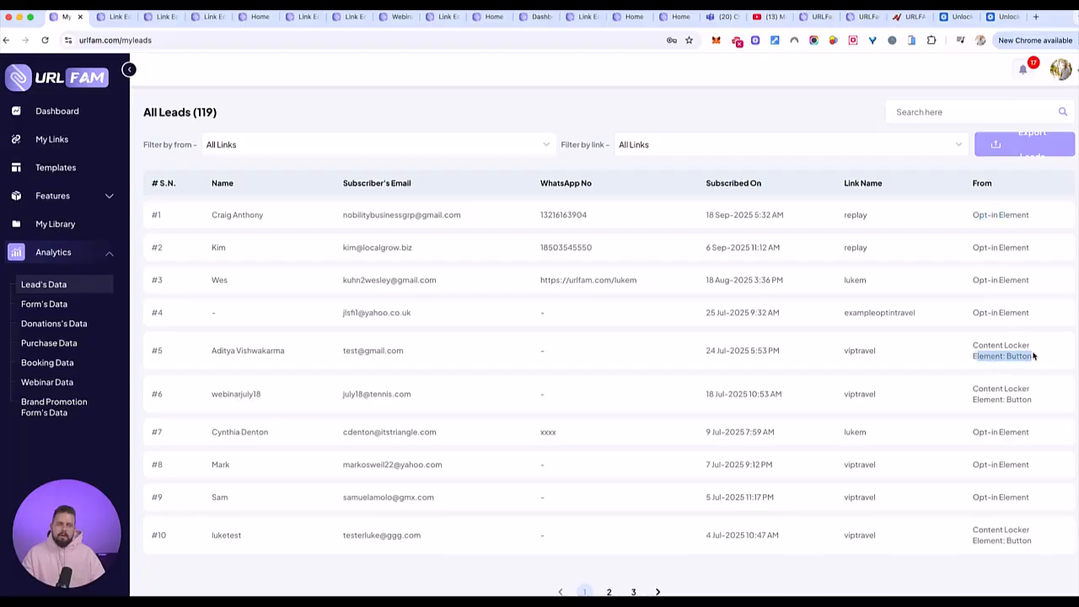
- Switch back to the link editor tab and open the link's appearance settings
left_click(110, 17)
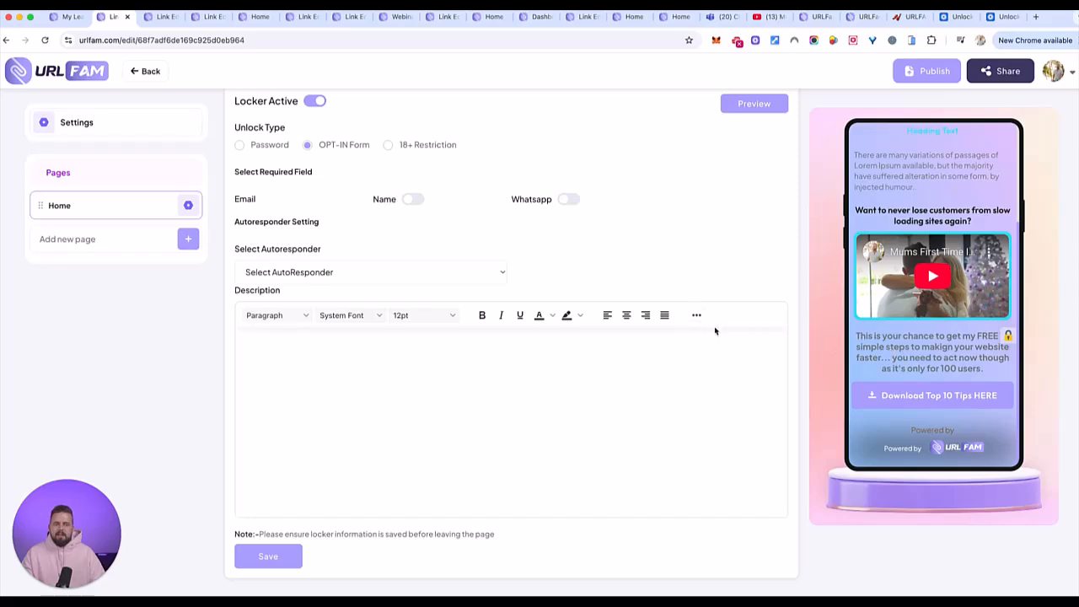
scroll(868, 310, "up", 3)
scroll(556, 267, "up", 10)
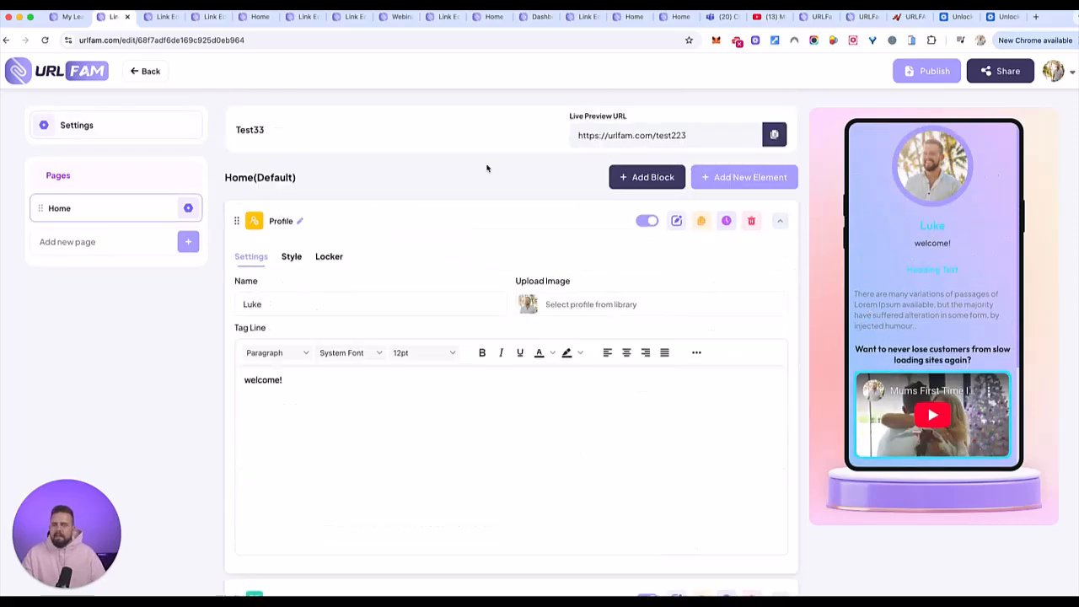
left_click(138, 130)
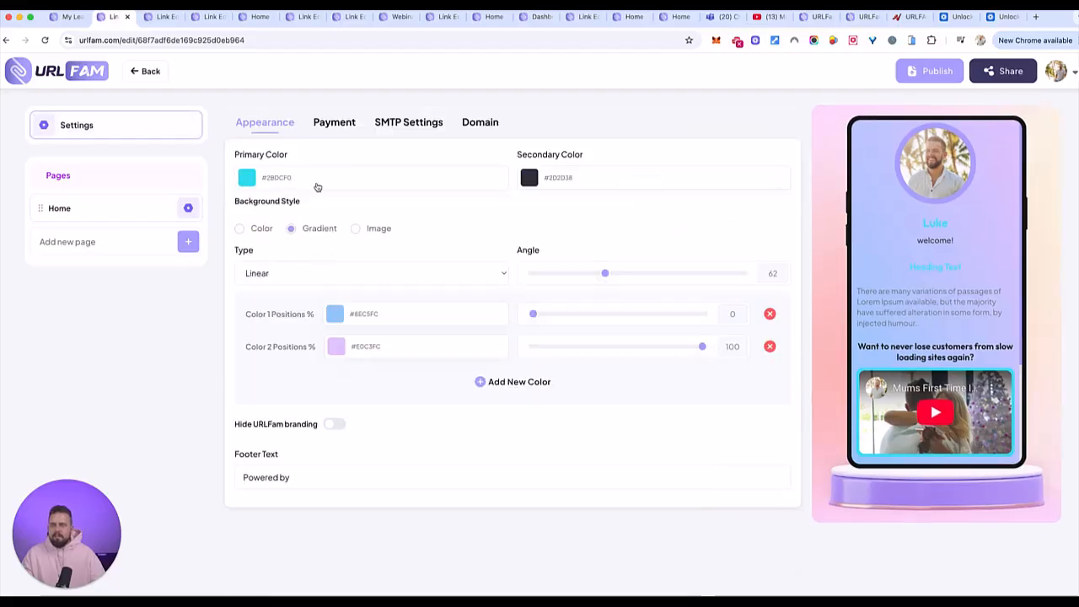
- Set the link page's primary colour to black, #000000
left_click(247, 180)
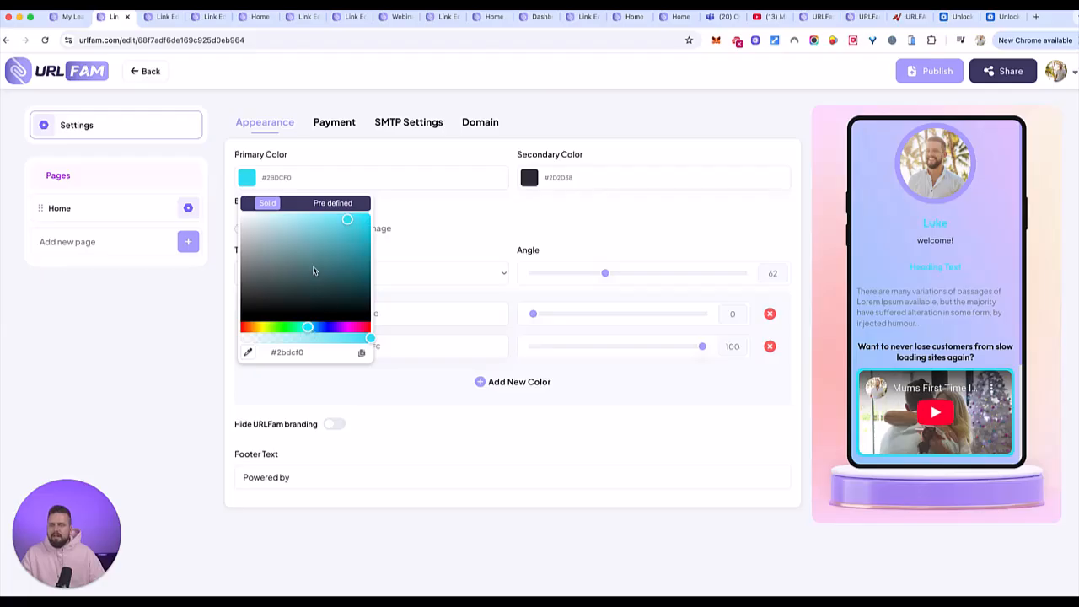
left_click_drag(315, 267, 211, 325)
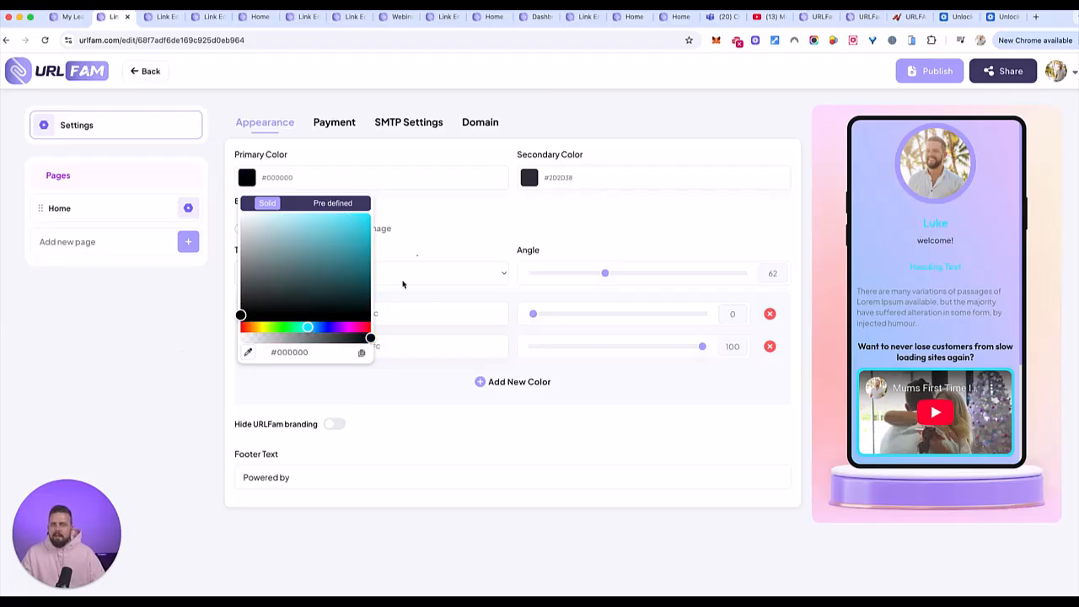
left_click(444, 228)
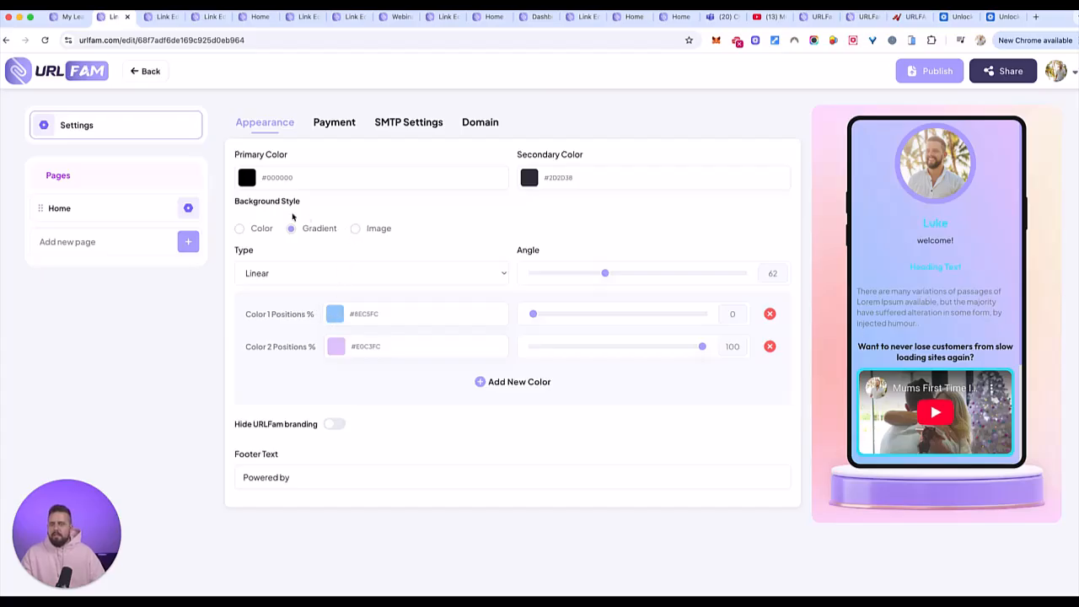
- Switch the background style to Image and search Unsplash's royalty-free images for "minamalist background"
left_click(355, 229)
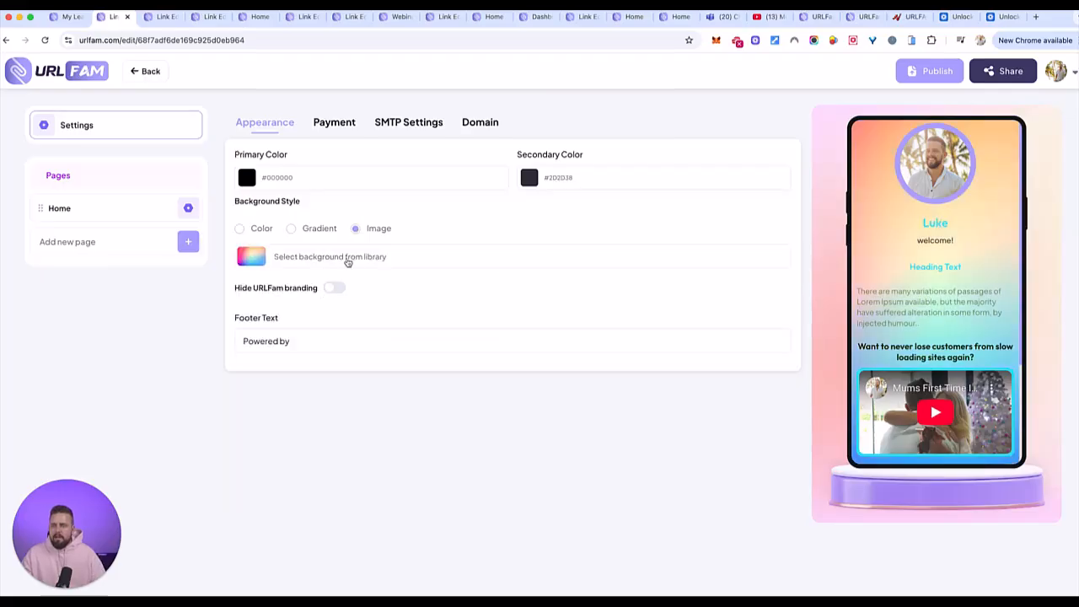
left_click(348, 259)
left_click(437, 192)
left_click(442, 324)
type("mod")
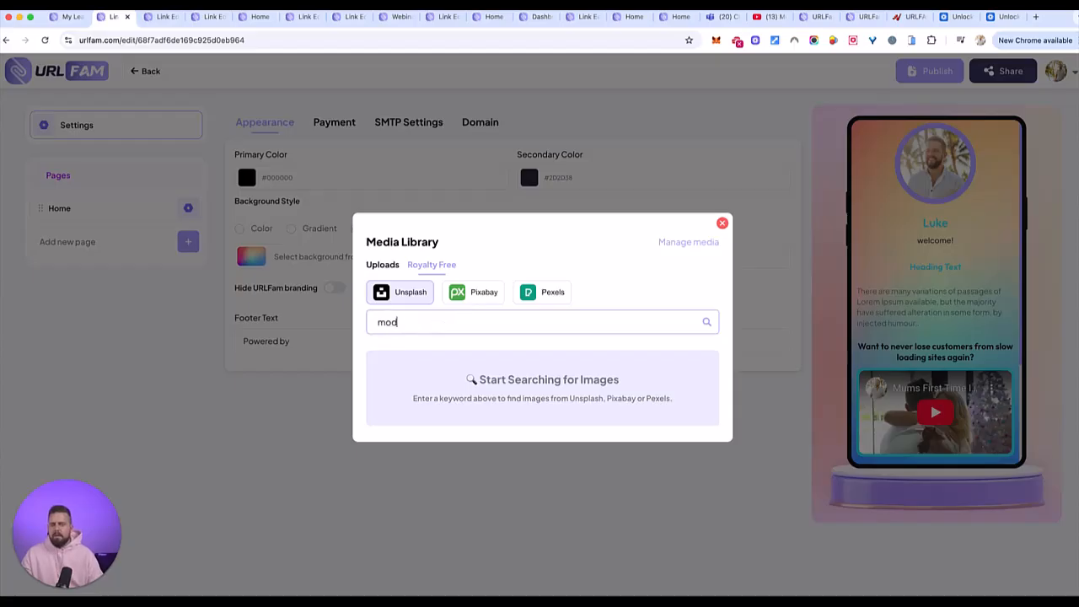
type("ern minamalist")
key("ctrl+a")
type("minamalist background")
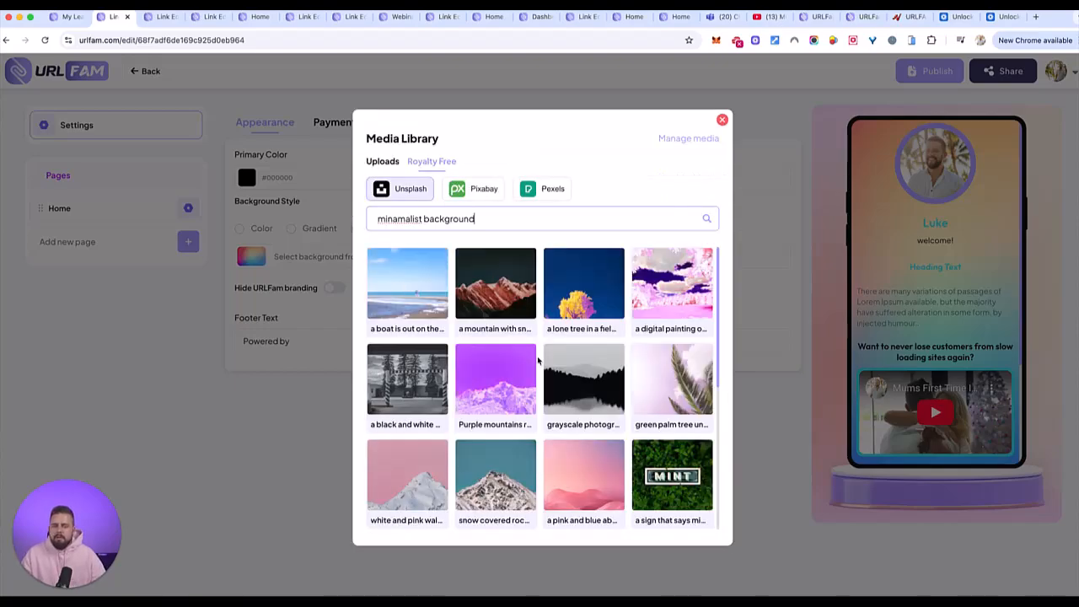
- Use the grayscale photograph of the dark treeline as page background, uploading it uncropped, and review it in the phone preview
left_click(590, 372)
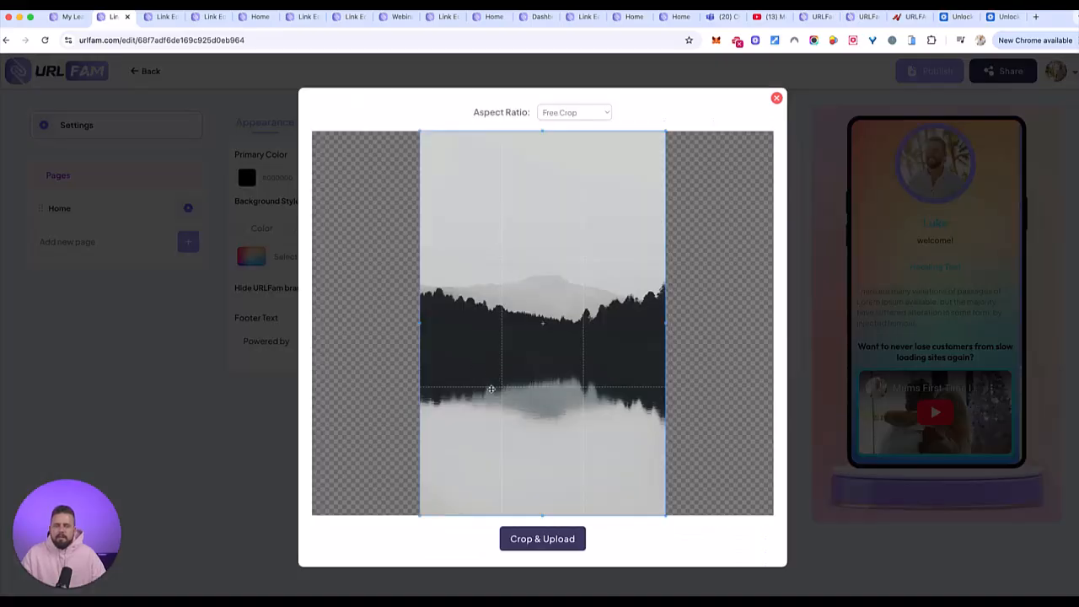
left_click(551, 541)
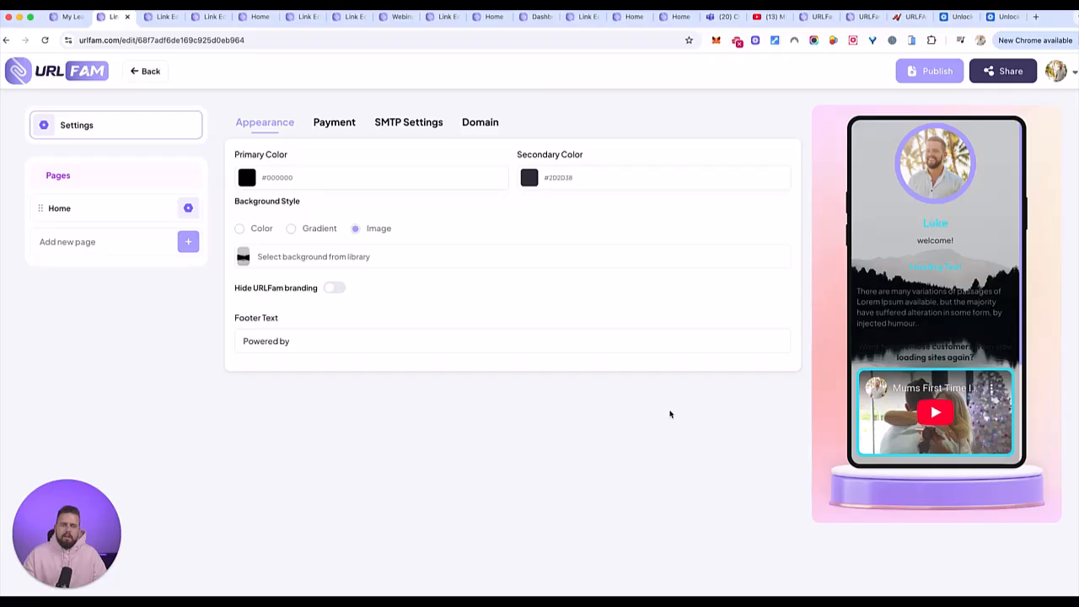
scroll(957, 316, "down", 3)
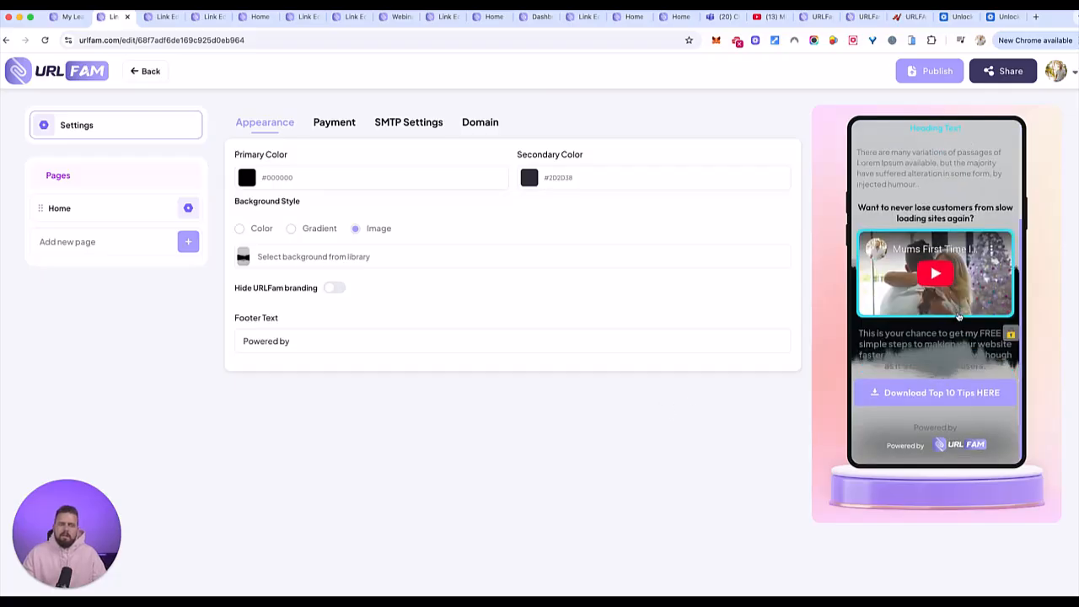
scroll(958, 315, "up", 3)
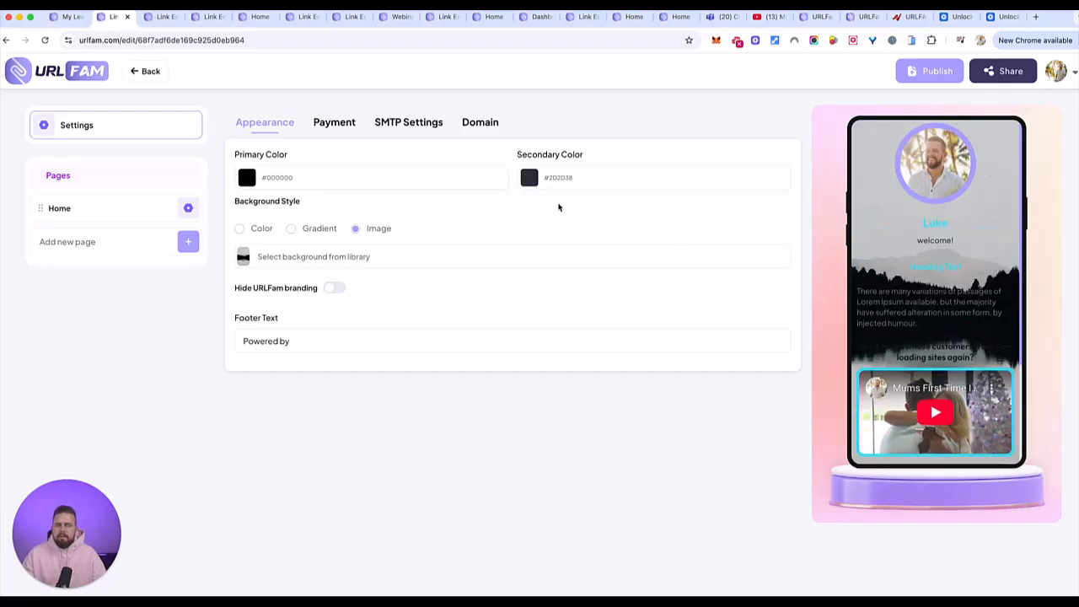
- Set both the primary and secondary colours of the link page to white, #FFFFFF
left_click(269, 181)
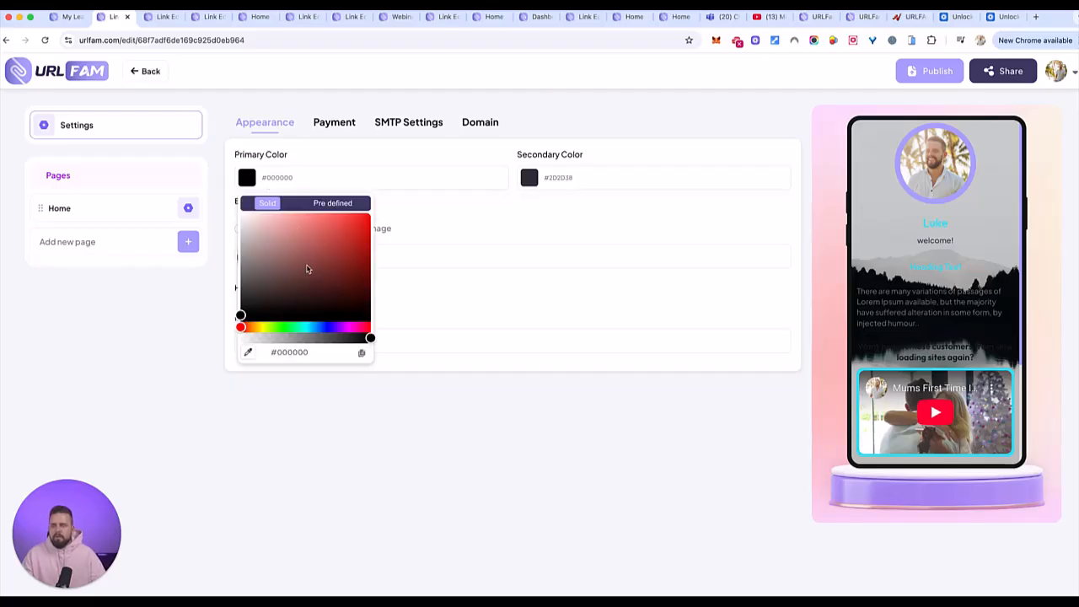
left_click_drag(301, 299, 210, 197)
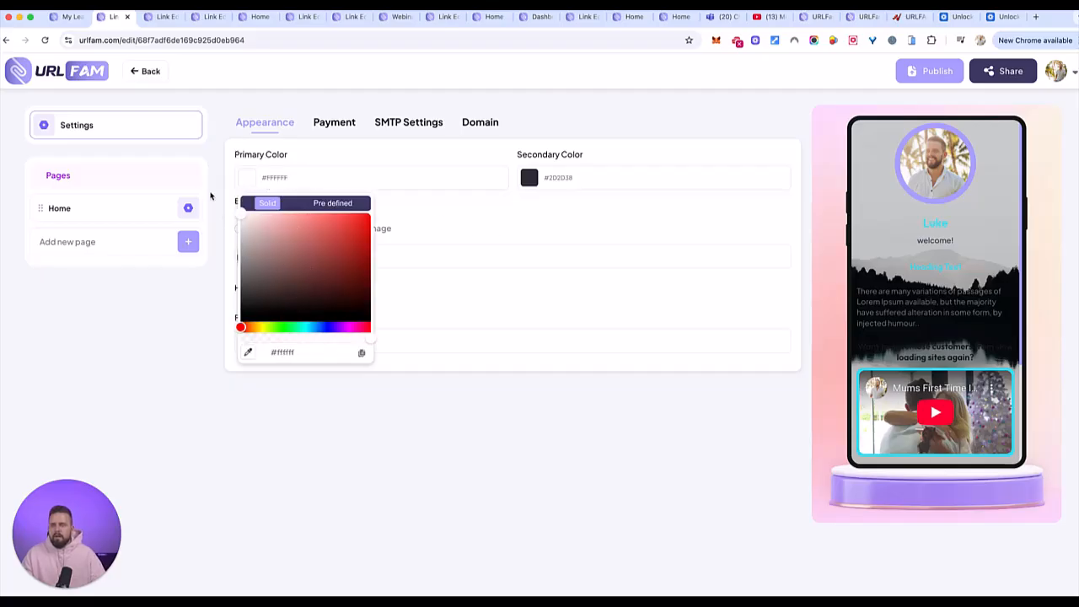
left_click(508, 220)
left_click(553, 180)
left_click(604, 278)
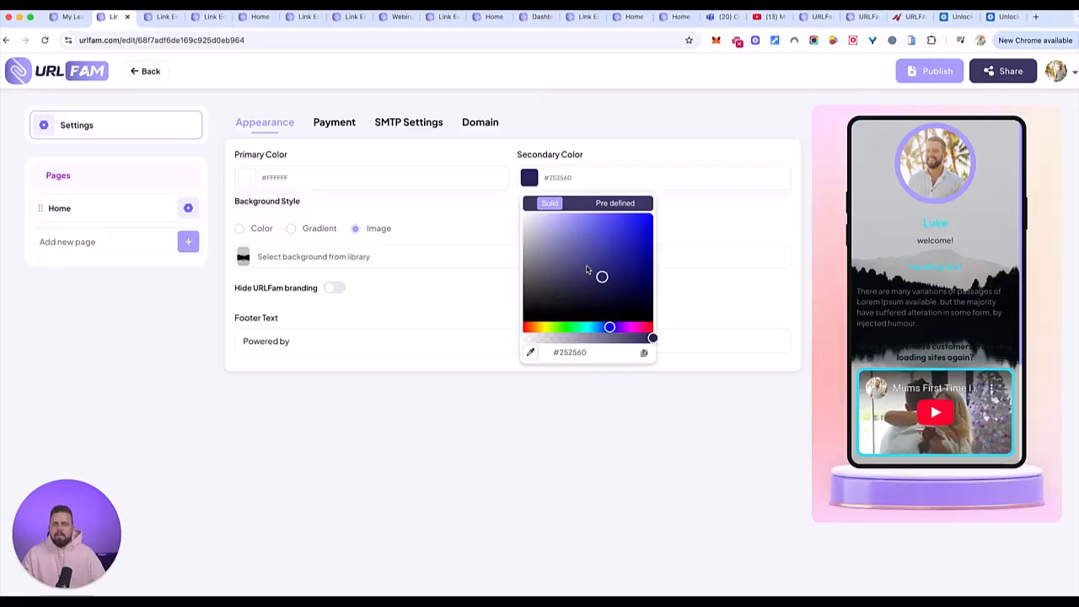
left_click_drag(604, 279, 464, 196)
left_click(463, 197)
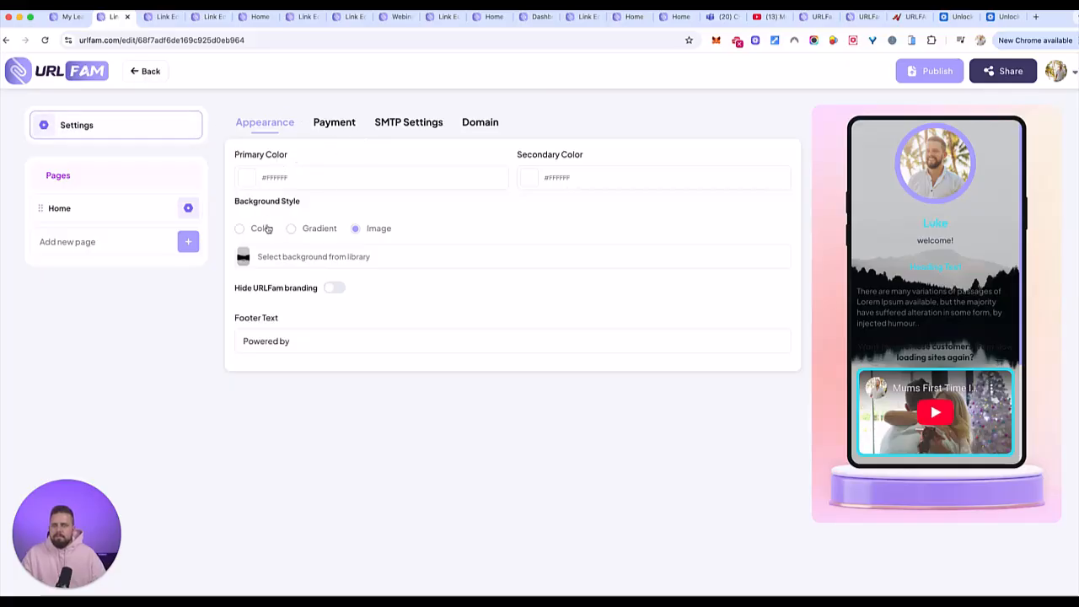
- Compare the gradient and image backgrounds, keep the image, and check the primary colour options against the phone preview
left_click(291, 229)
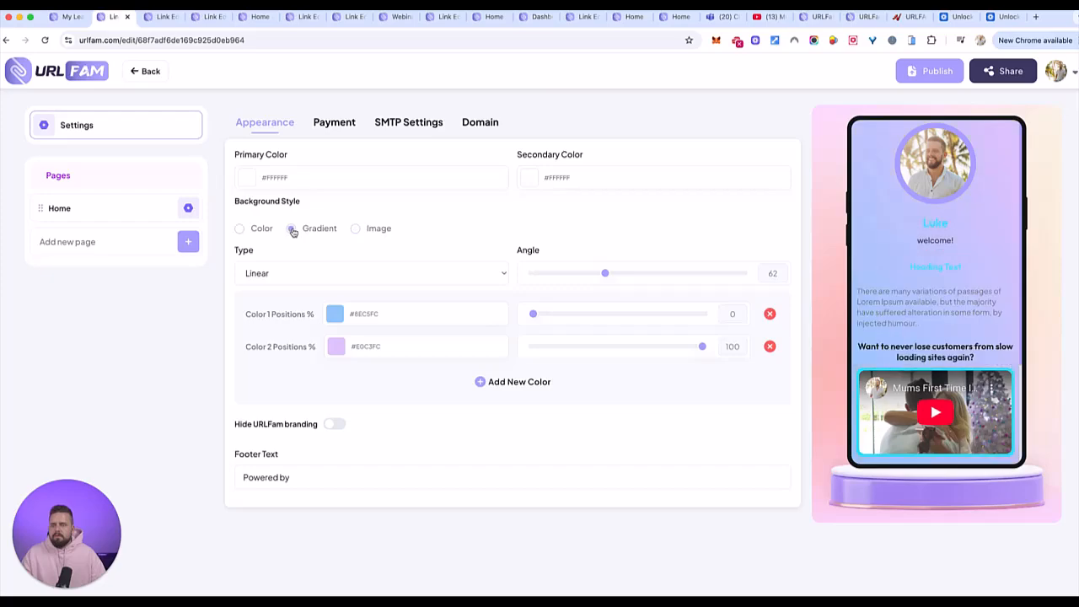
left_click(356, 229)
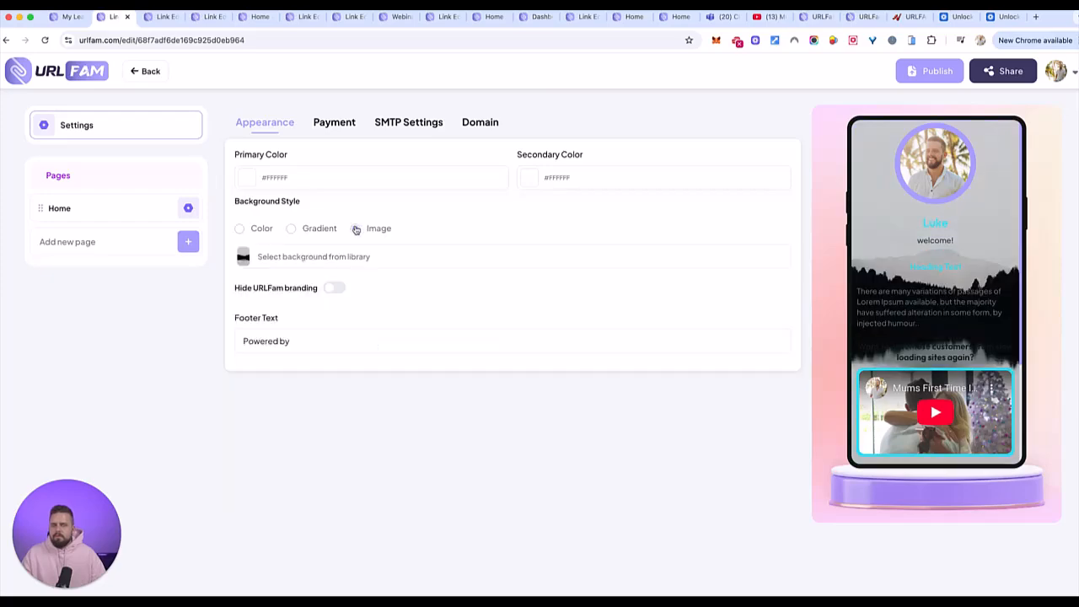
left_click(292, 341)
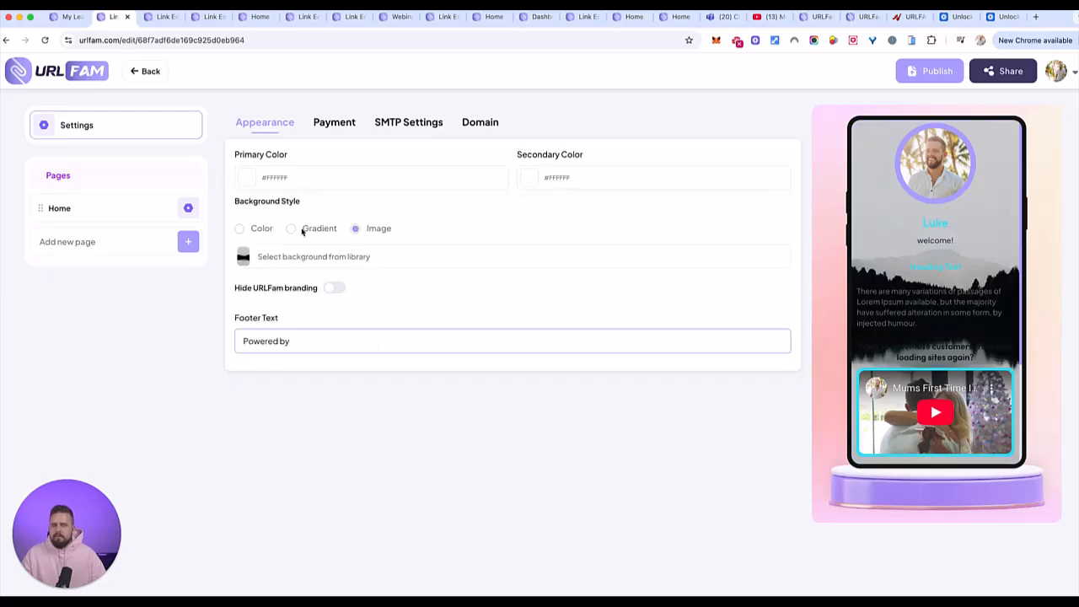
left_click(294, 173)
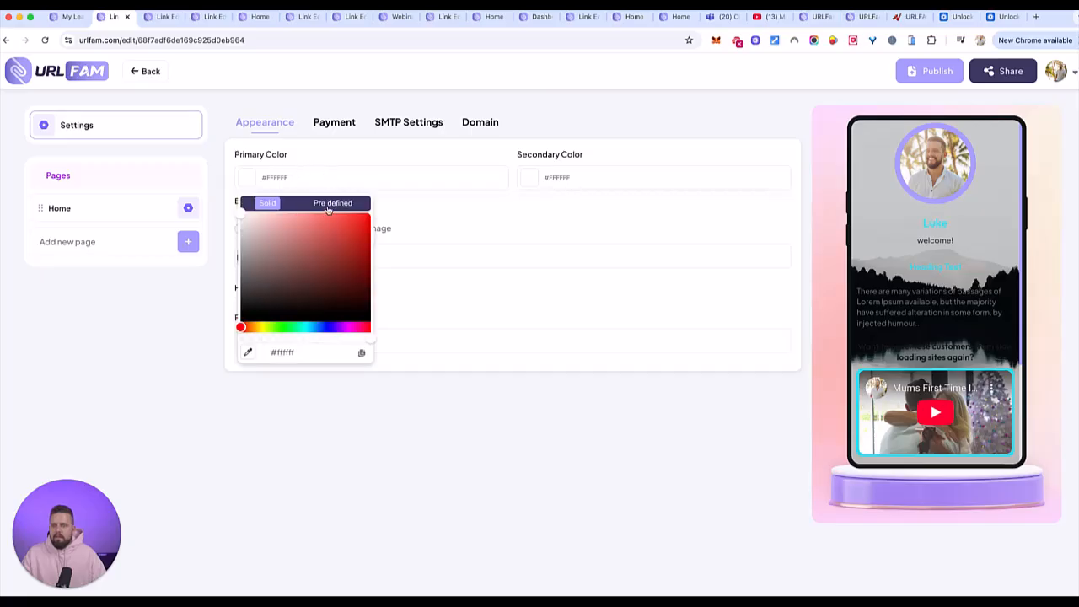
left_click(327, 211)
left_click(458, 219)
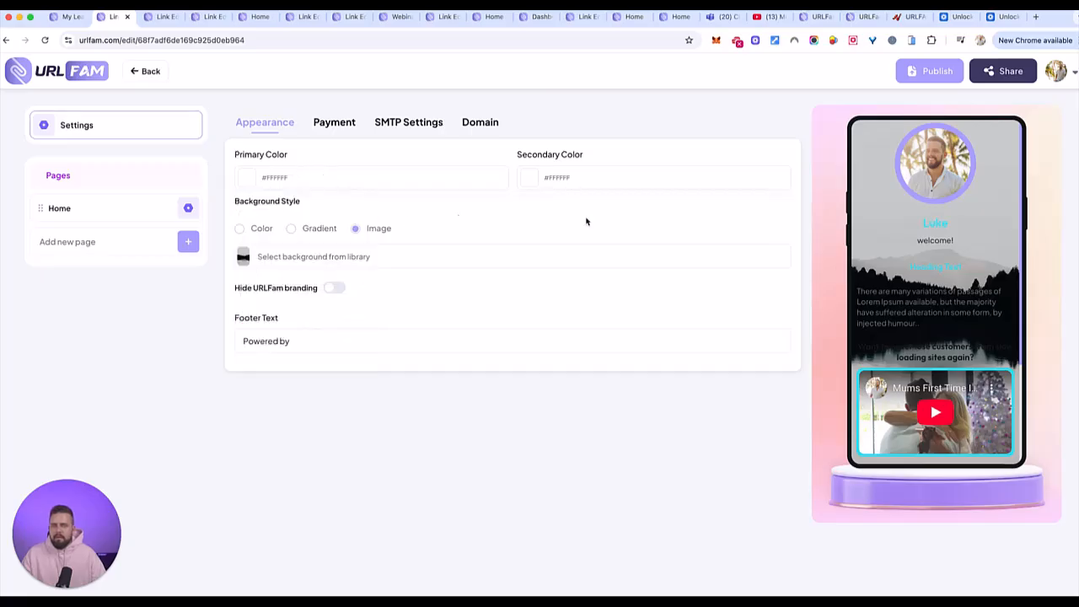
scroll(962, 311, "down", 2)
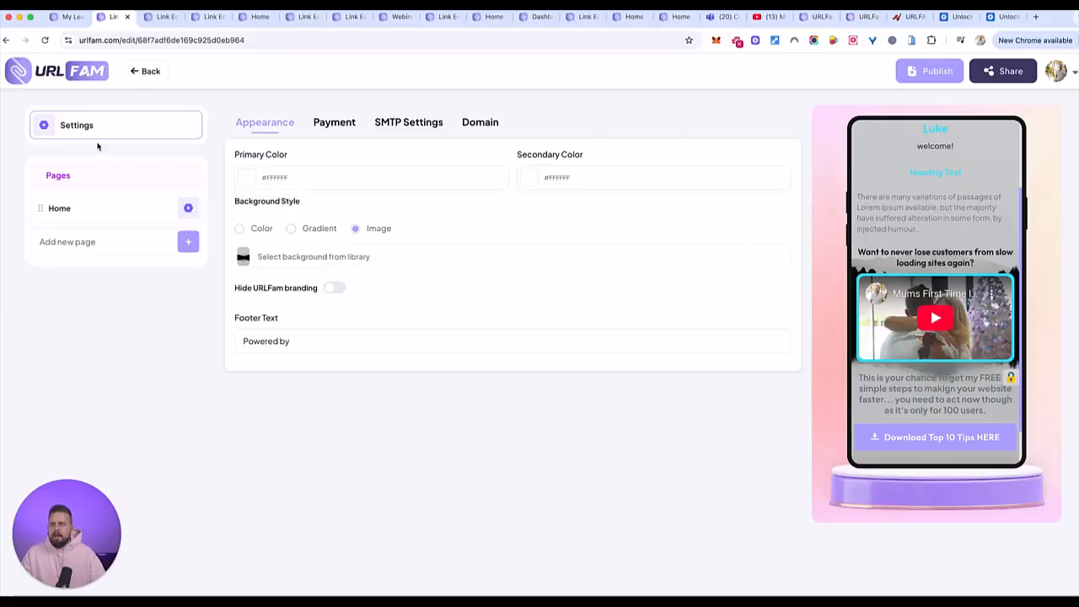
- Reopen the test33 link from the links list and add a Countdown element to its Home page
left_click(146, 72)
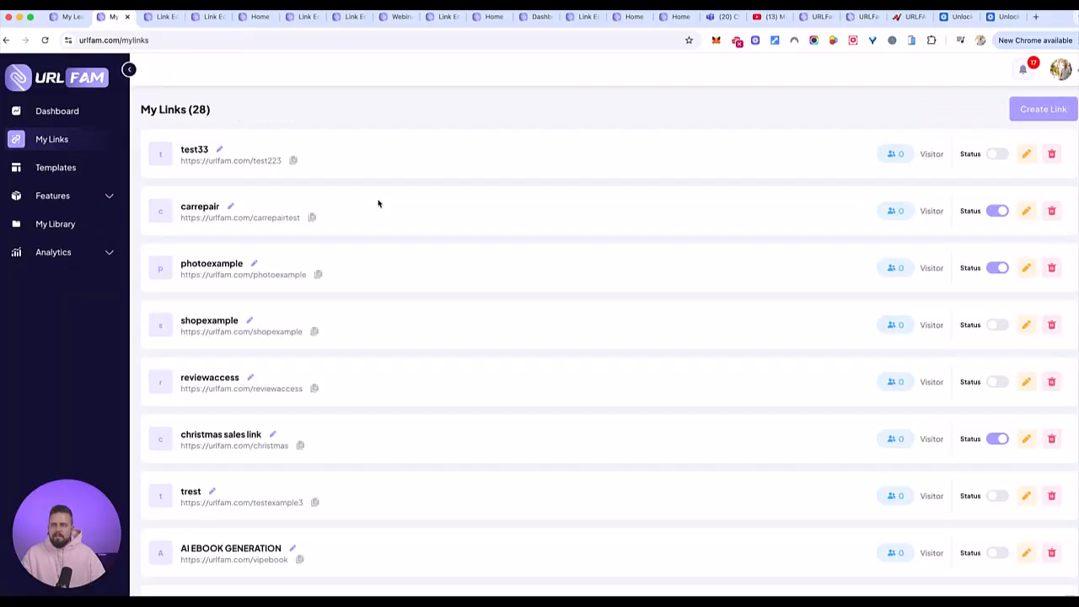
left_click(1025, 154)
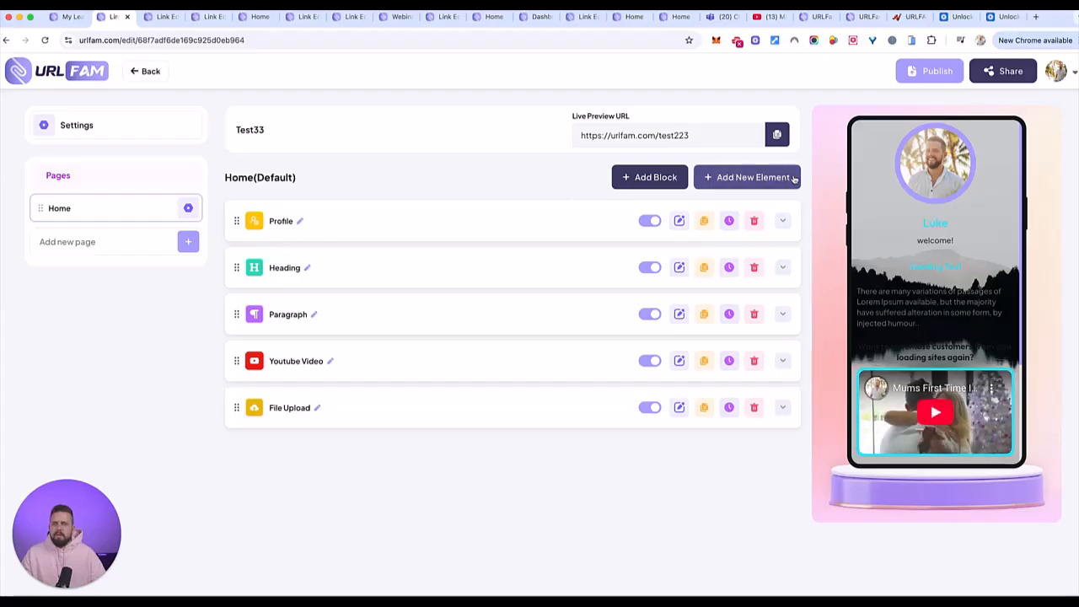
left_click(737, 176)
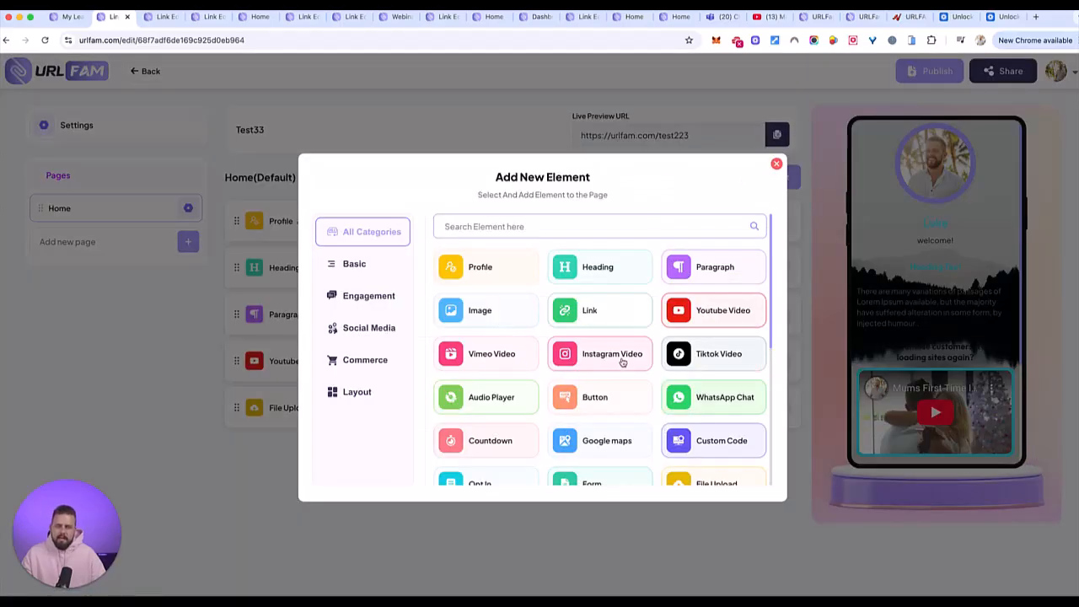
scroll(666, 366, "down", 3)
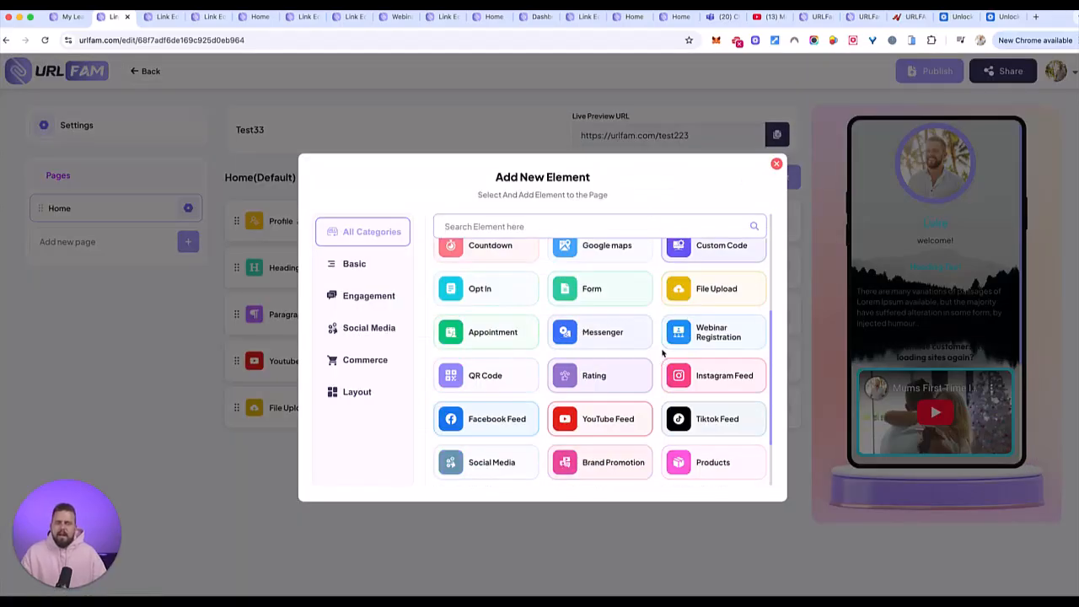
left_click(513, 252)
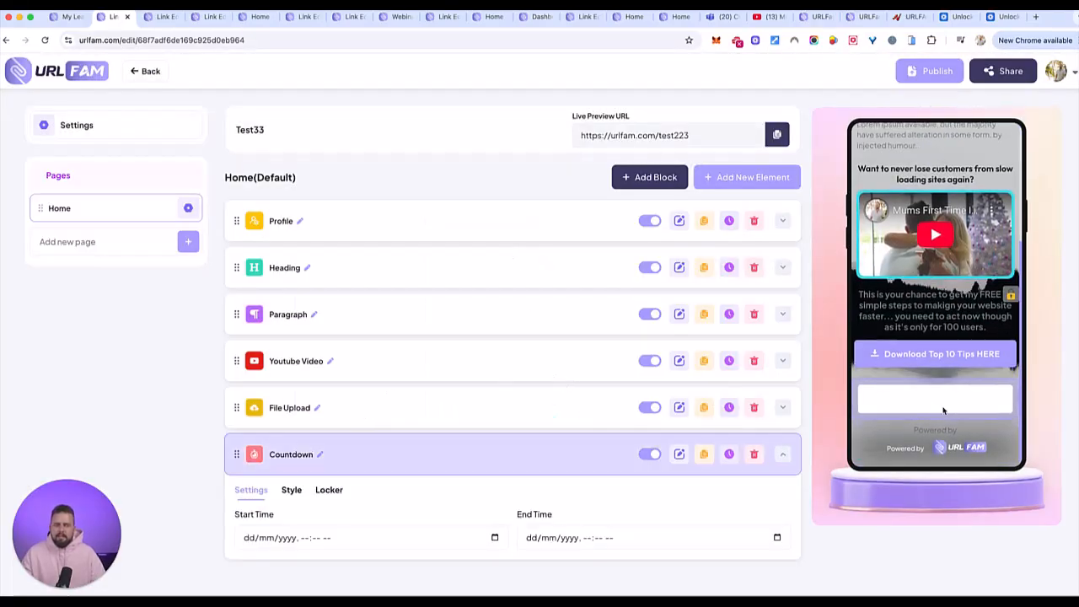
- Set the Countdown element's end time to 28/10/2025, 02:25 am
left_click(563, 540)
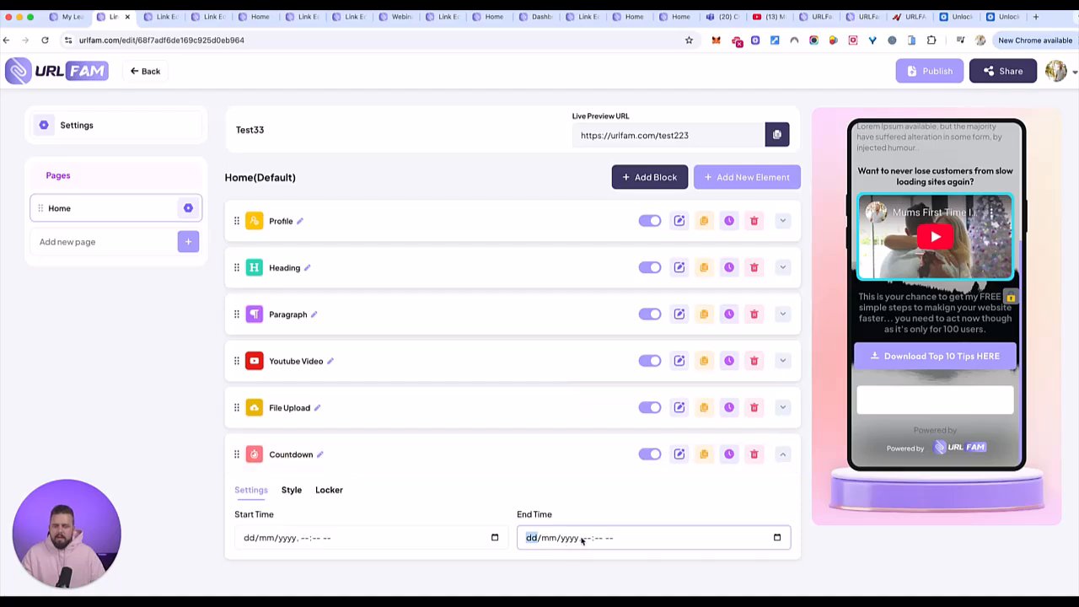
left_click(776, 537)
left_click(621, 467)
left_click(545, 482)
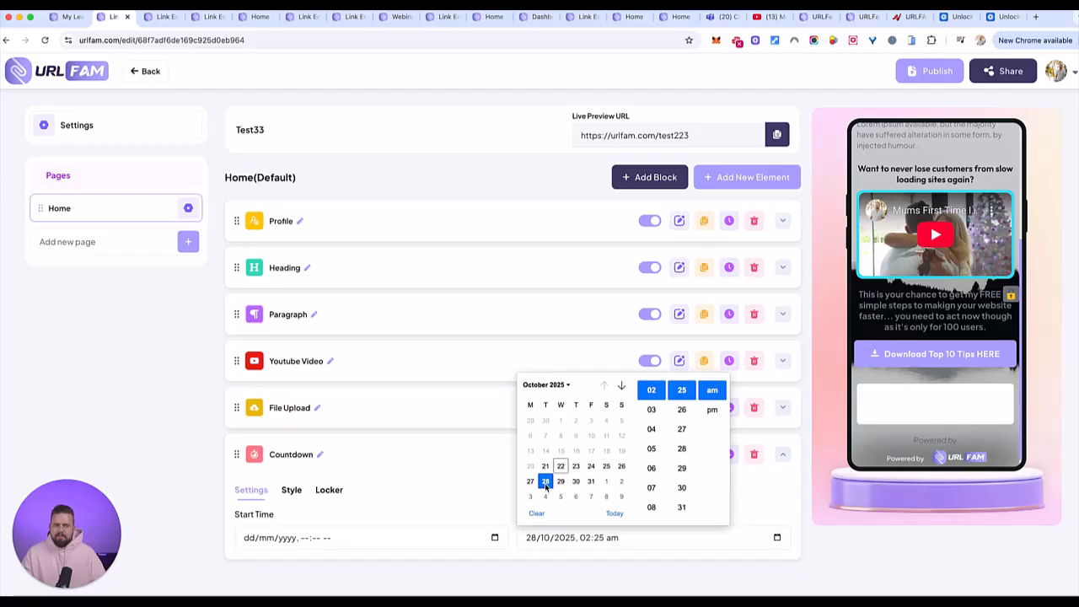
left_click(755, 493)
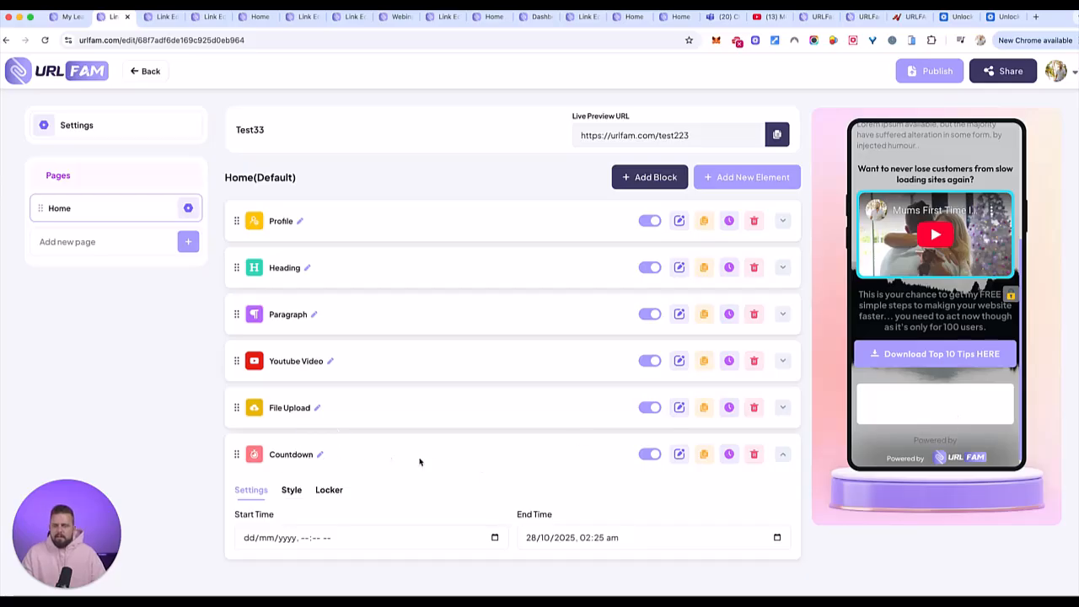
- Set the Countdown element's start time to 22/10/2025, 02:26 am
left_click(326, 537)
left_click(271, 540)
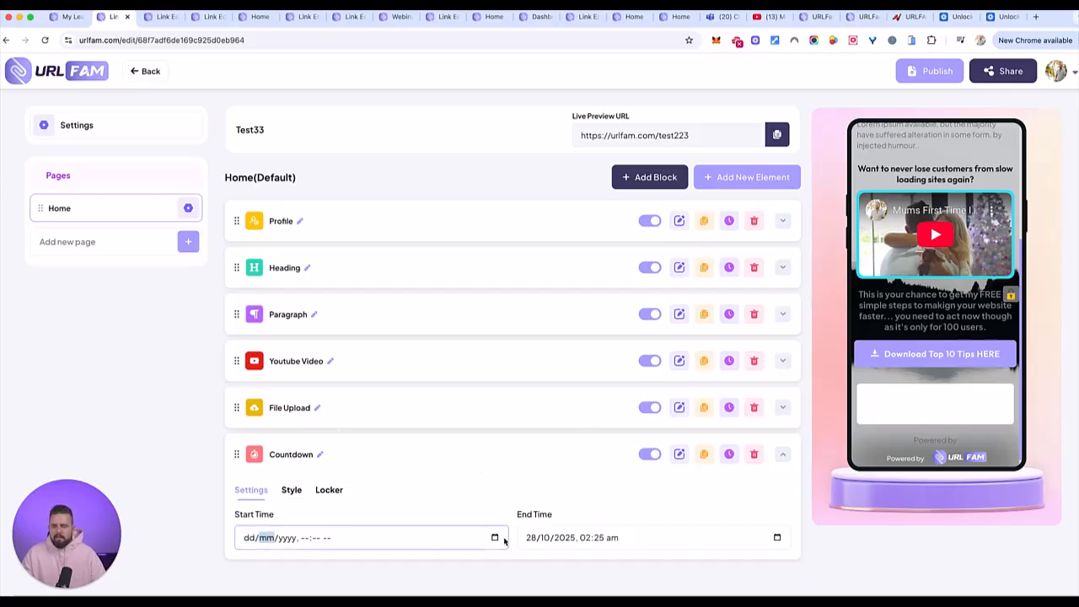
left_click(494, 537)
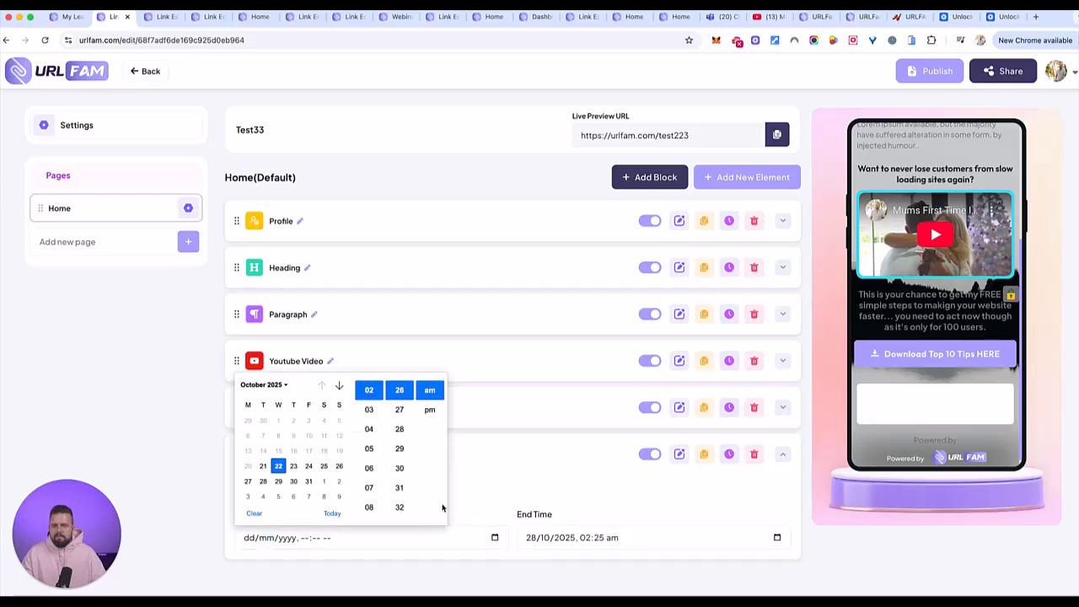
left_click(278, 465)
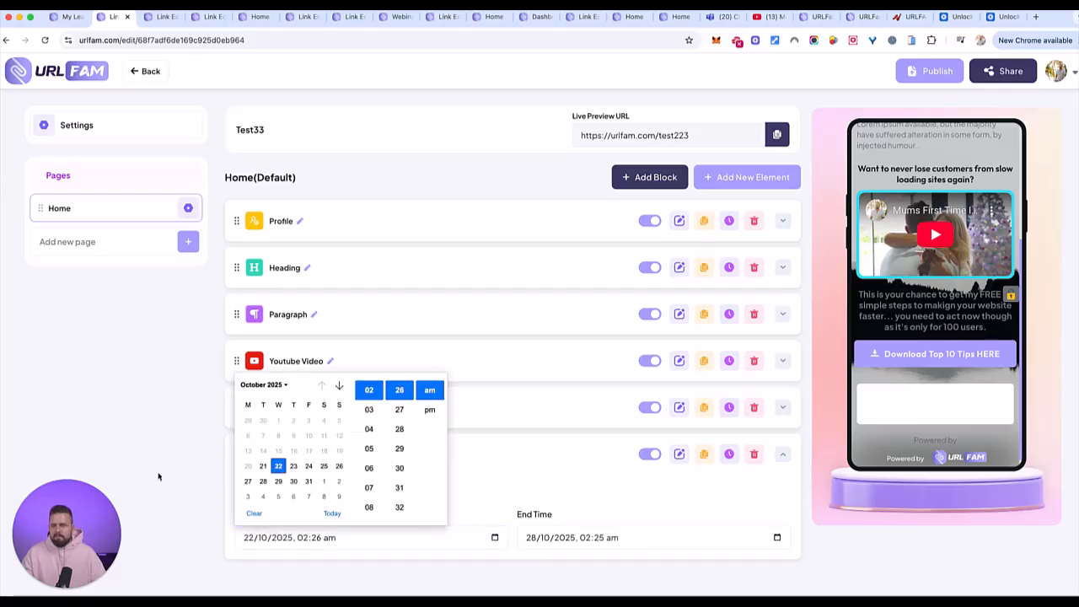
left_click(25, 506)
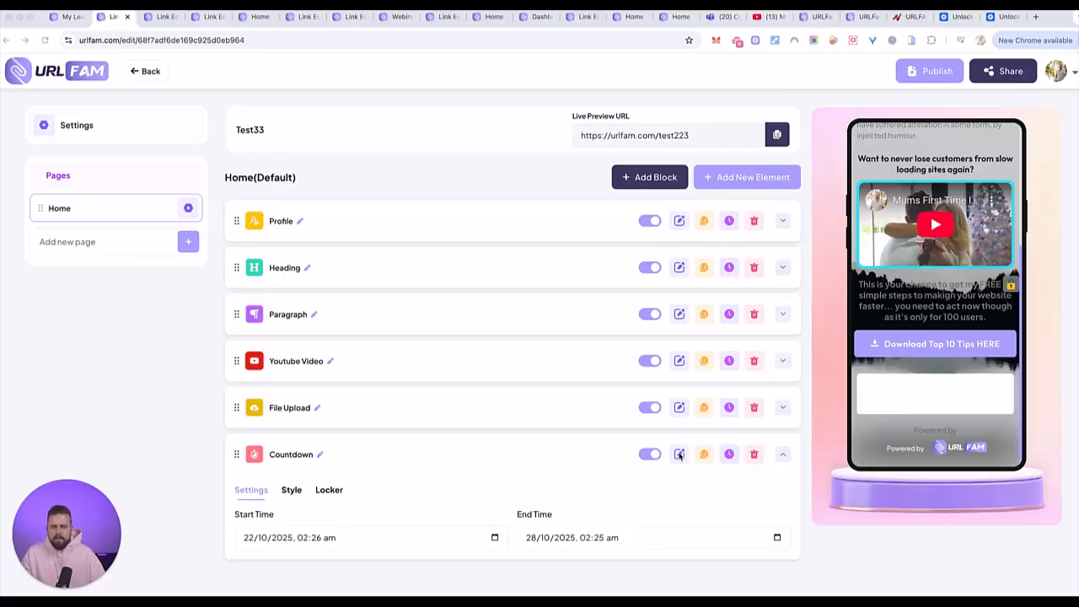
- Set the Countdown element's background type to Background Transparent in its style options
left_click(292, 490)
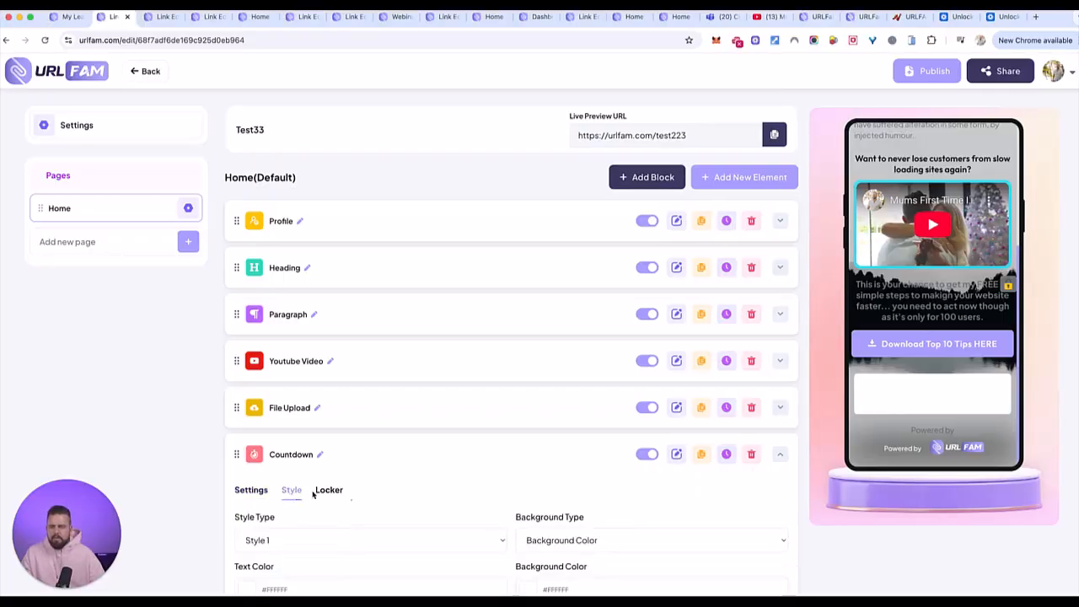
scroll(467, 448, "down", 2)
left_click(625, 419)
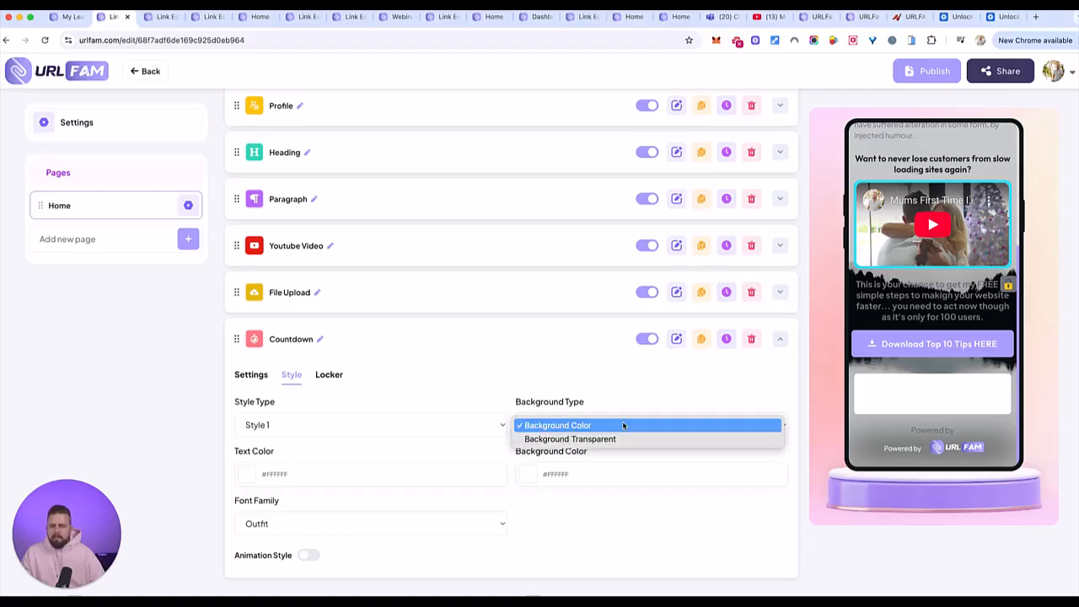
left_click(617, 438)
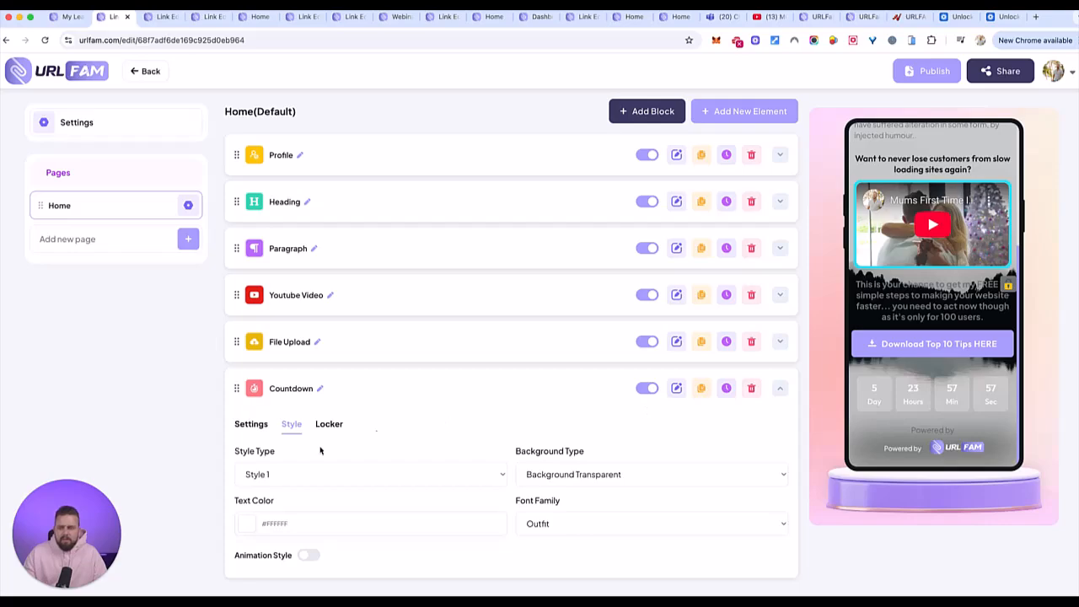
- Try yellow, blue and purple text colours on the Countdown element, ending on a muted purple, #AB46DC
left_click(248, 523)
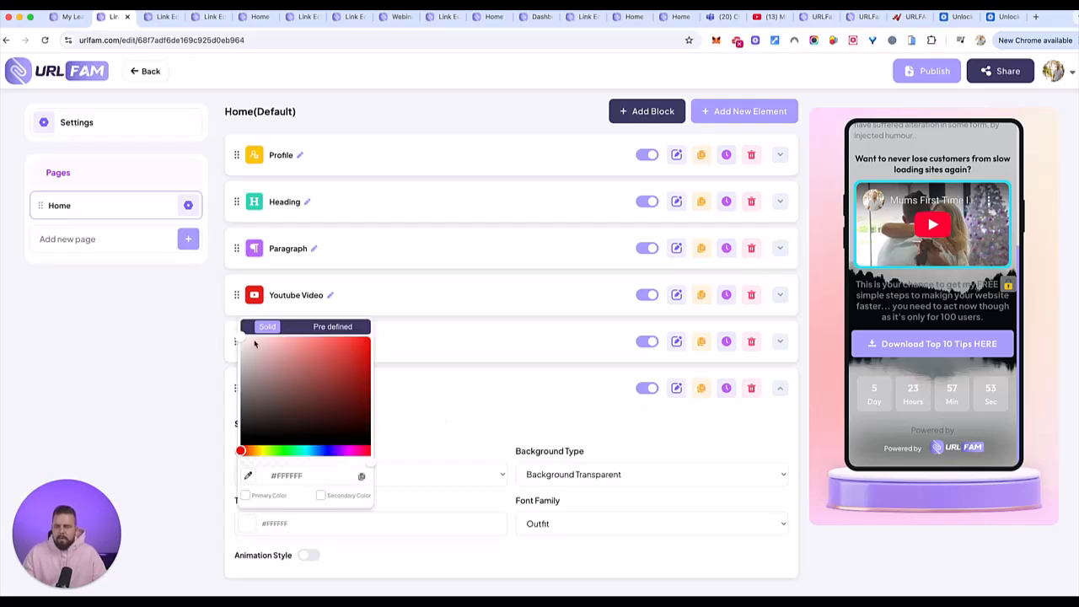
left_click(261, 453)
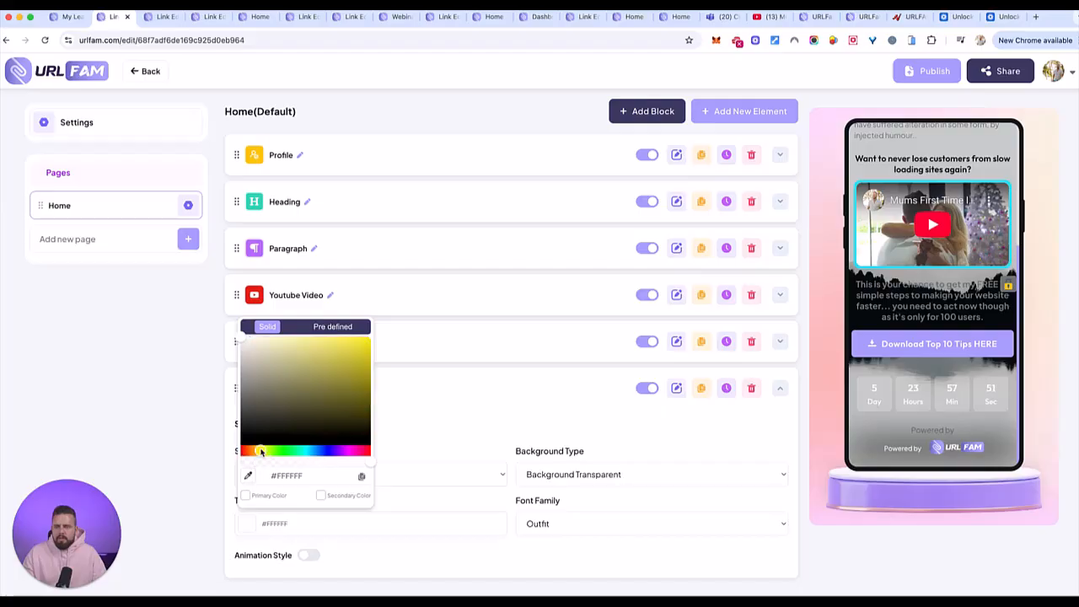
left_click_drag(290, 373, 416, 342)
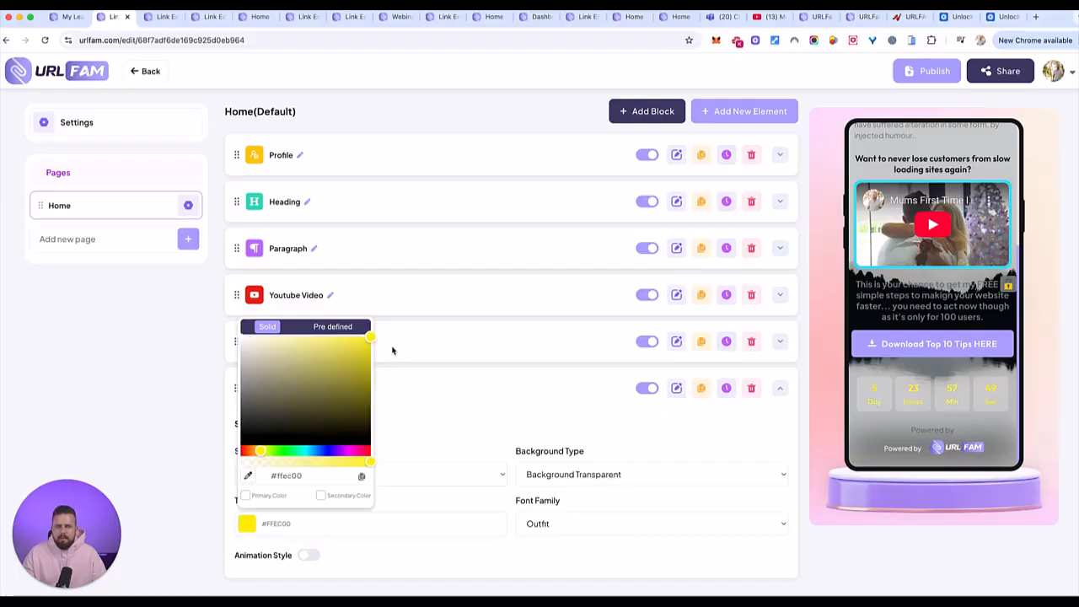
left_click_drag(284, 452, 315, 450)
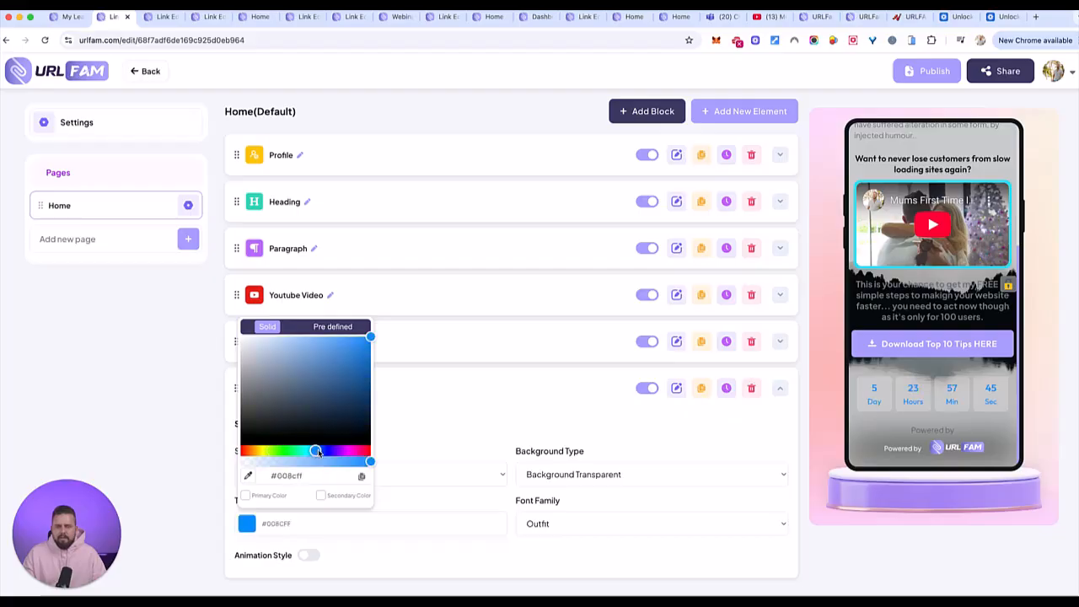
left_click(340, 452)
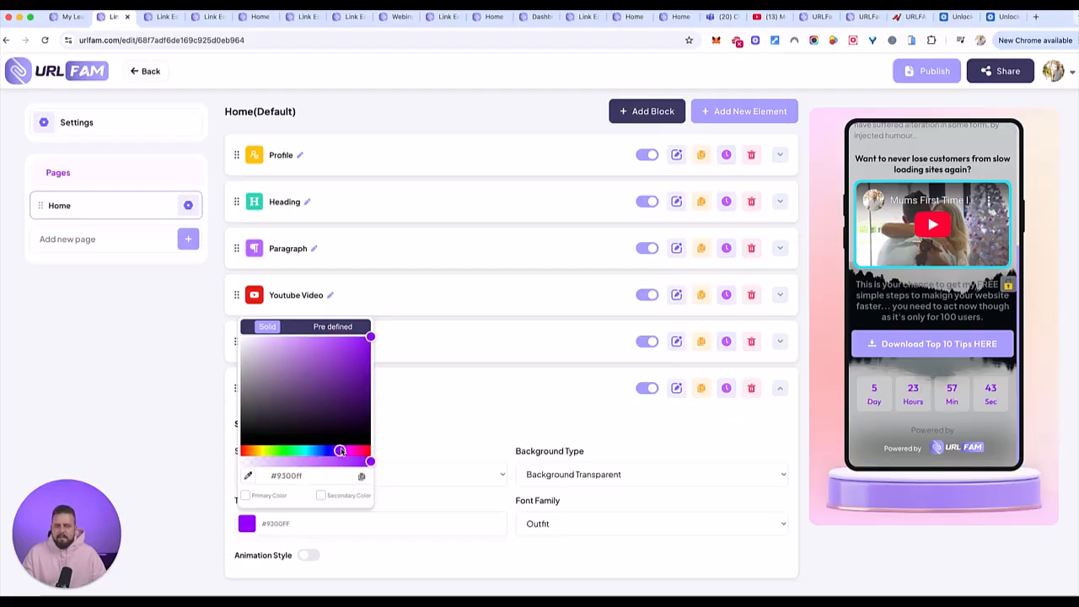
left_click_drag(340, 452, 341, 451)
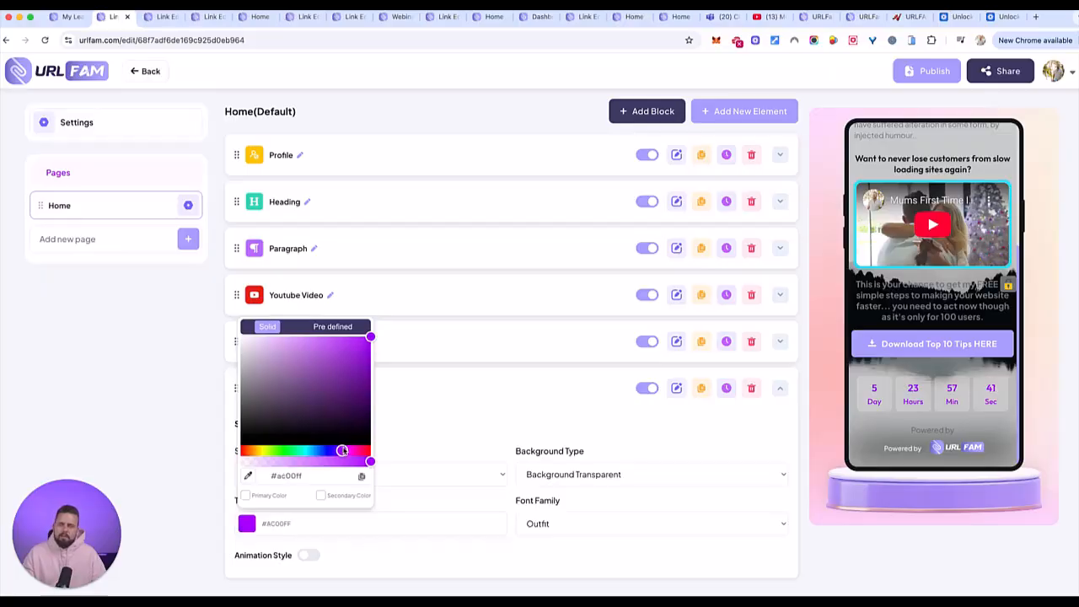
left_click(296, 340)
left_click(329, 350)
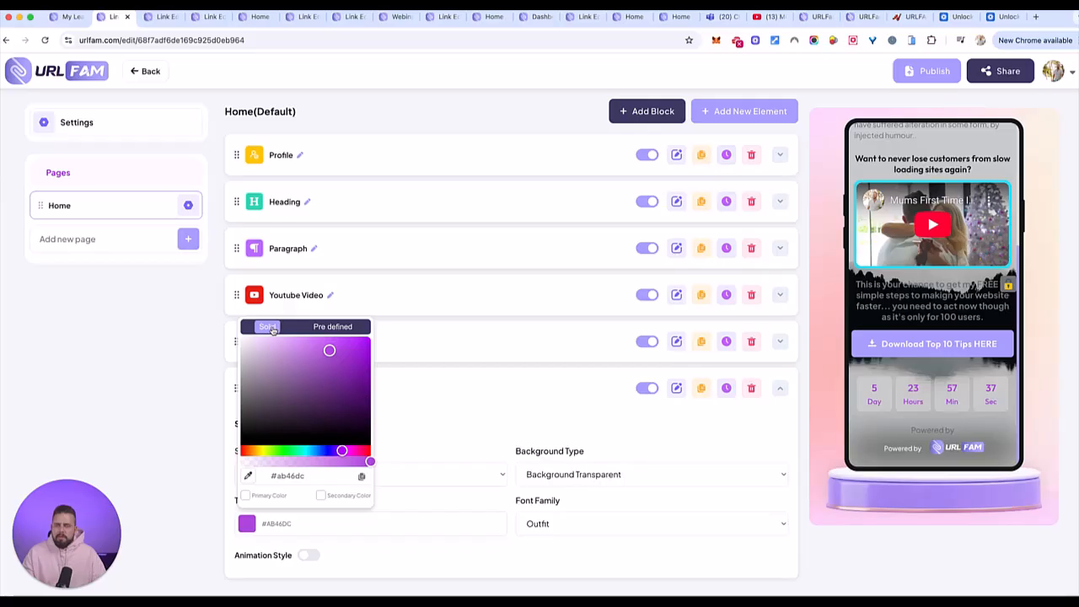
- Set the Countdown's text colour to #A89FFF by sampling the download button in the phone preview with the eyedropper
left_click(248, 476)
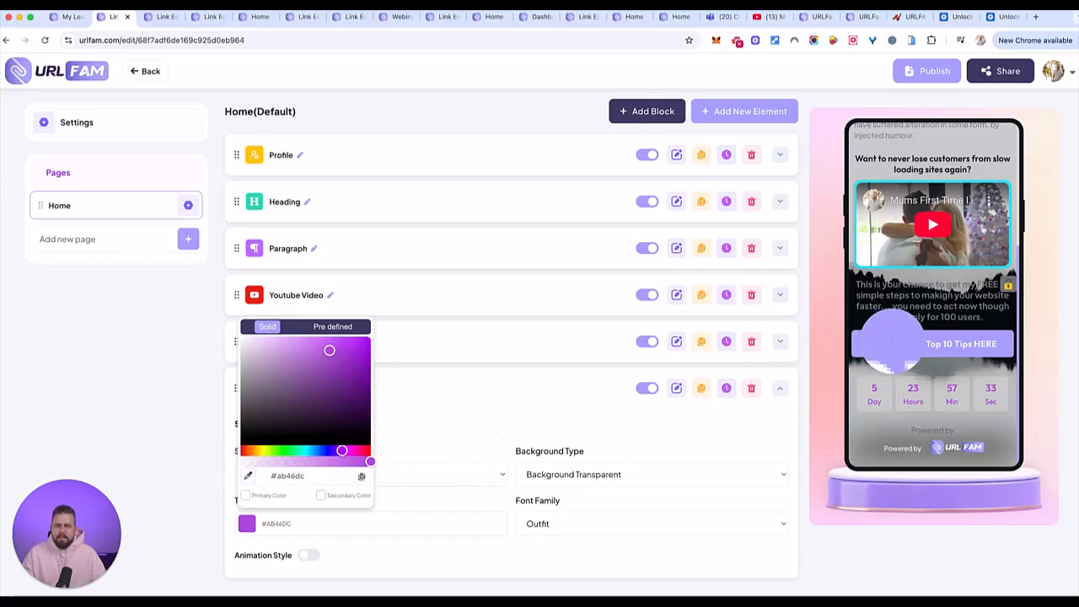
left_click(883, 341)
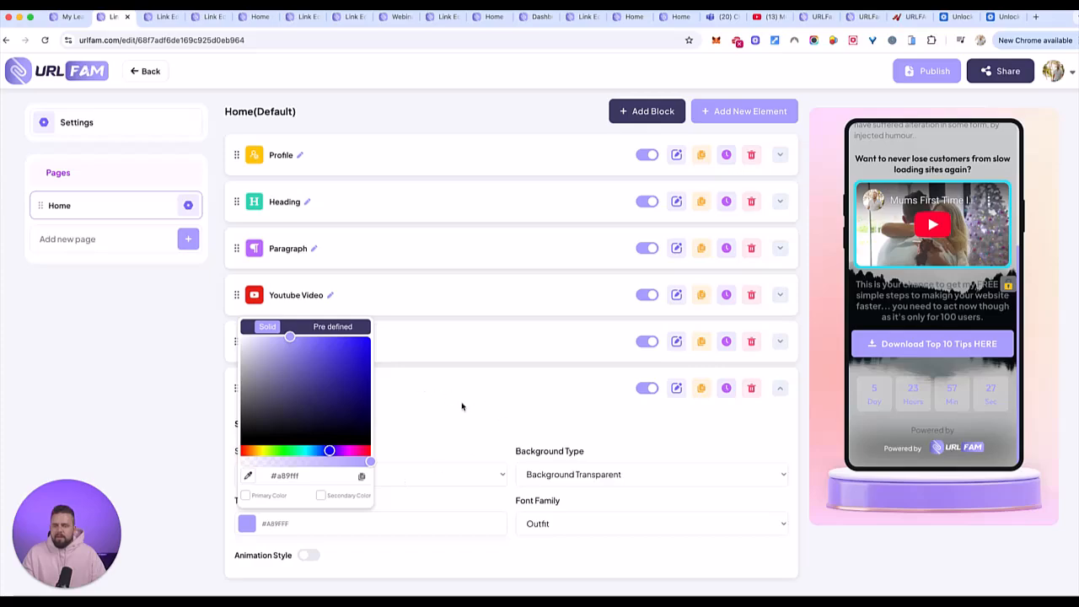
left_click(200, 345)
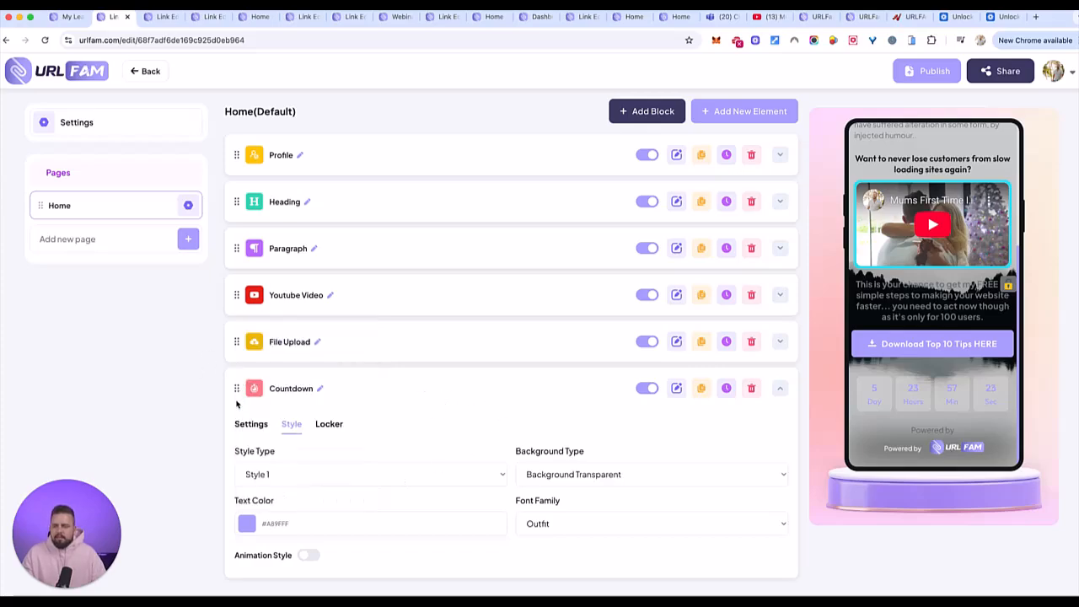
- Move the Countdown element between Youtube Video and File Upload, and try reordering the Heading and Paragraph elements
left_click_drag(236, 388, 227, 346)
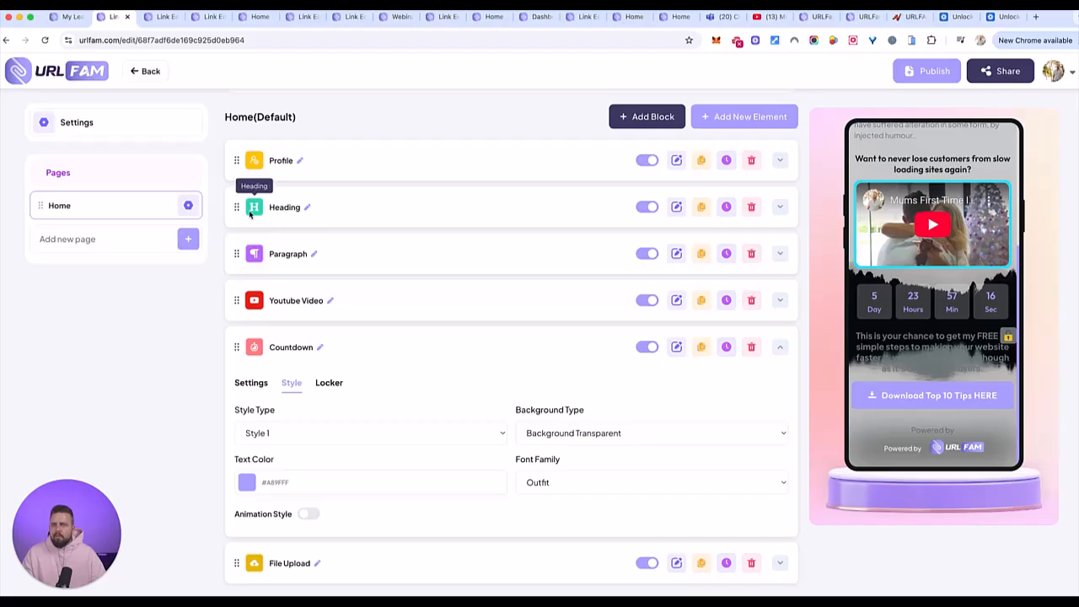
left_click_drag(236, 207, 227, 256)
left_click_drag(239, 207, 235, 255)
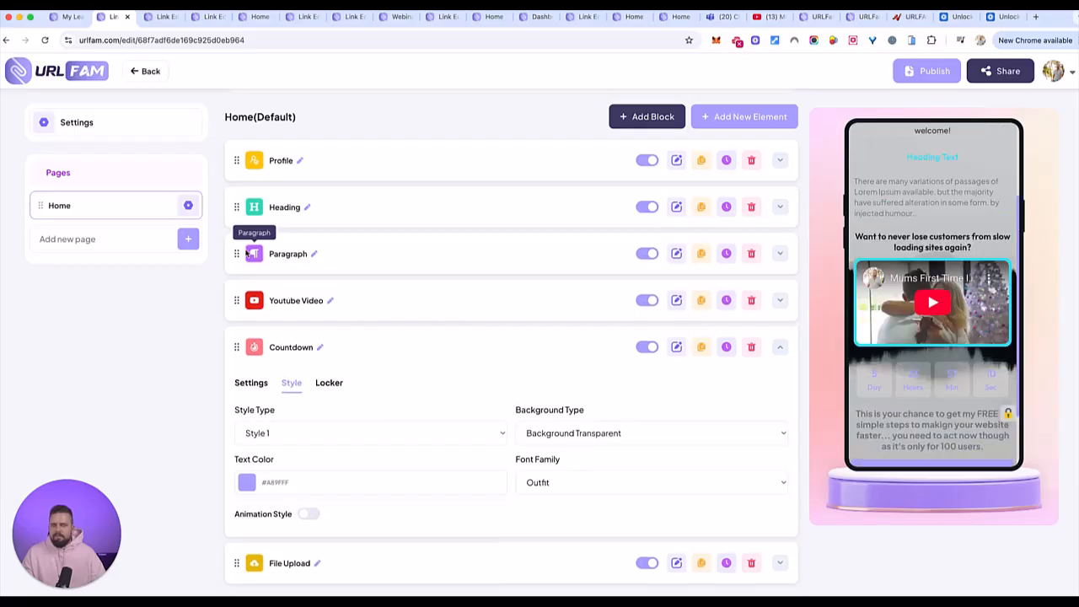
scroll(924, 253, "down", 2)
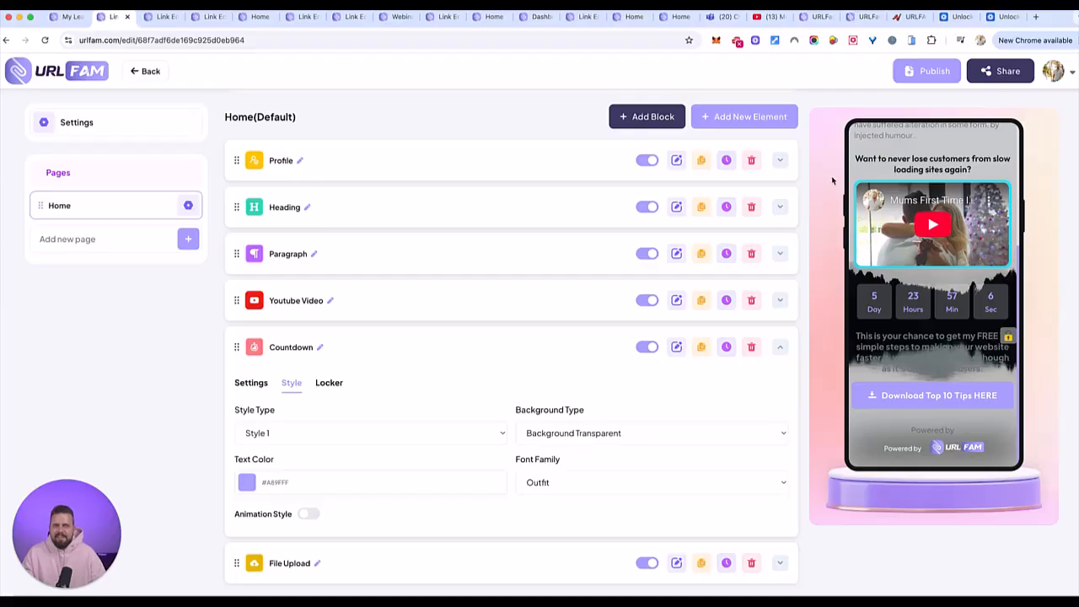
- Add an Appointment element to the Home page and look over its appointment, button text and description settings
left_click(745, 119)
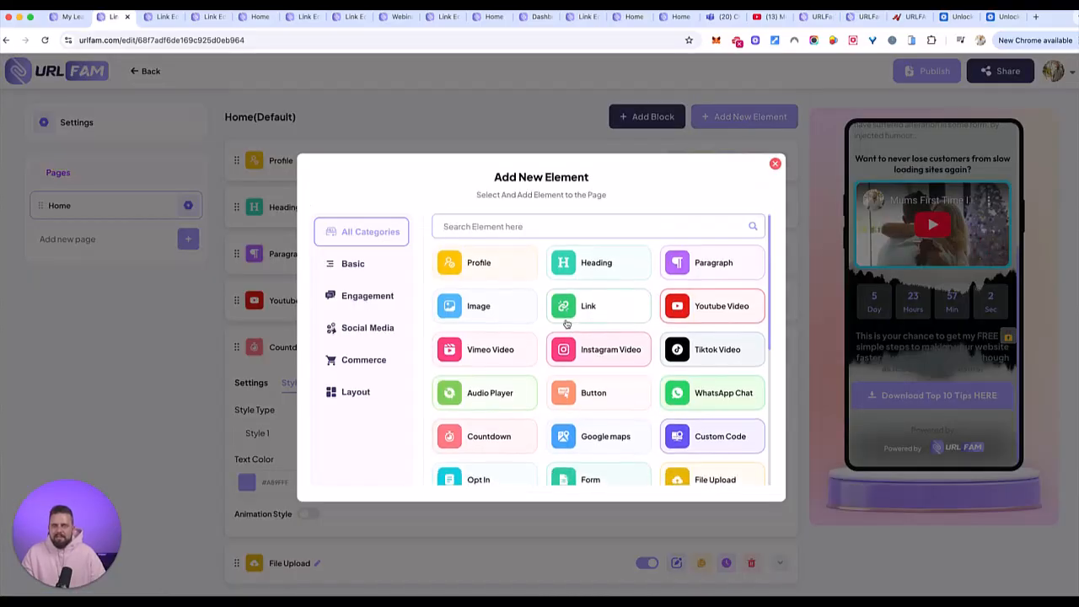
scroll(625, 403, "down", 3)
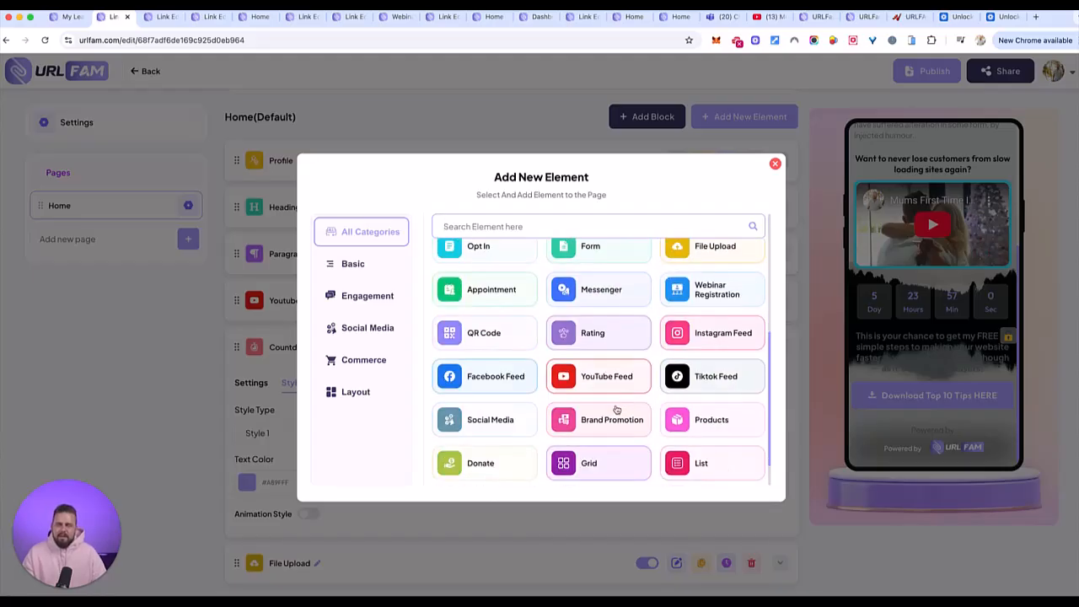
left_click(476, 289)
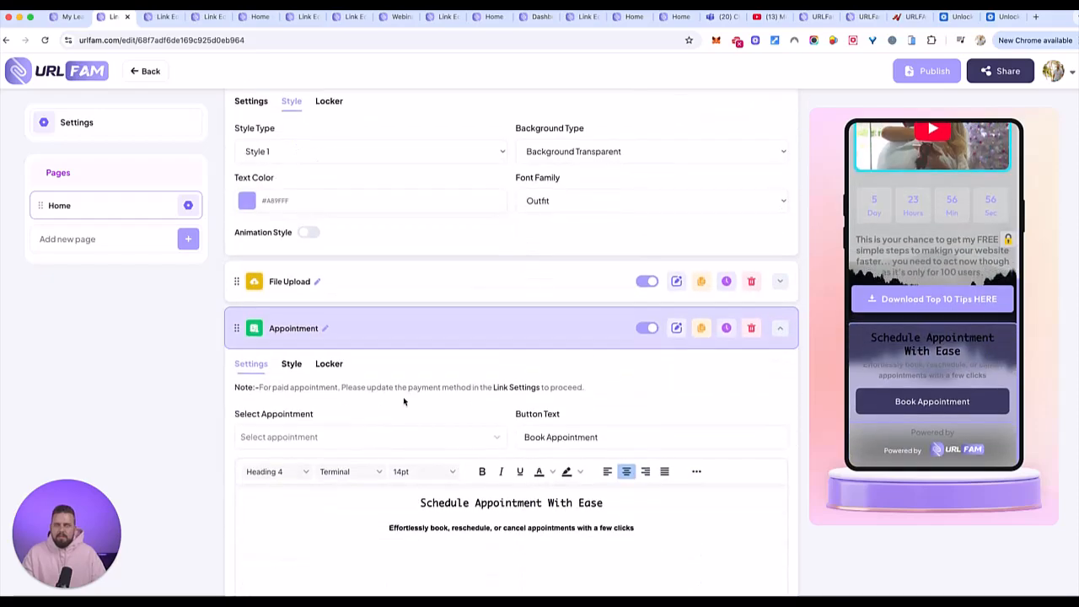
scroll(770, 404, "down", 2)
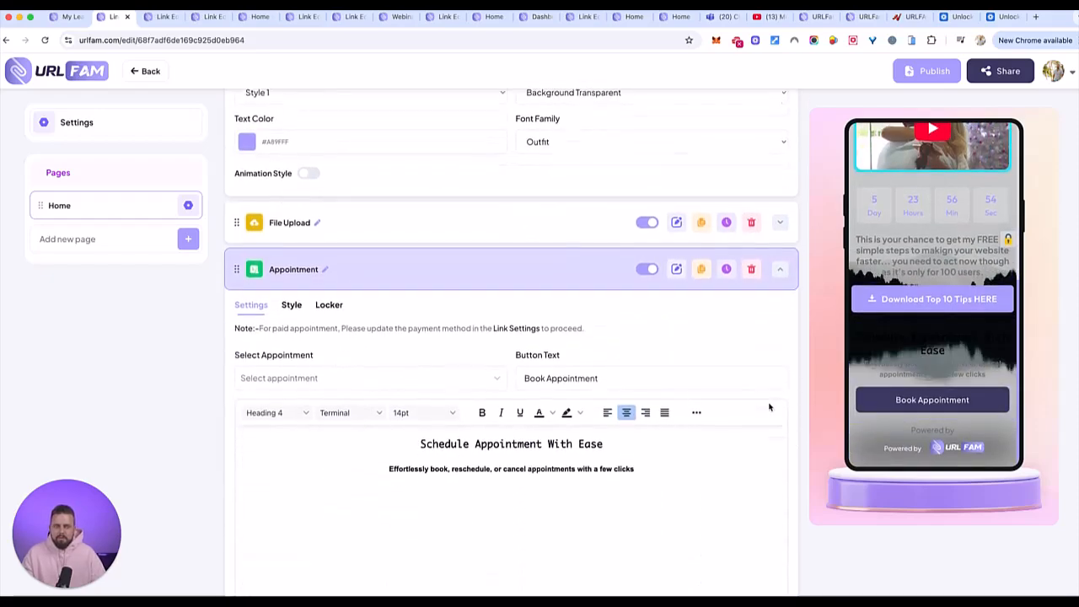
left_click(534, 404)
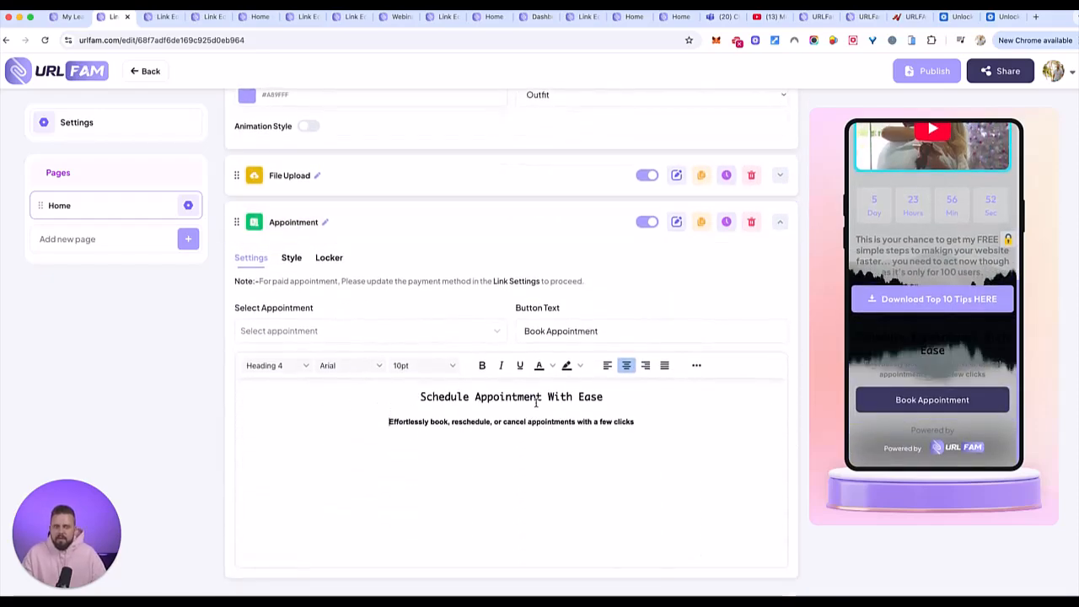
- Switch the page's background style to Gradient in the appearance settings and compare the Radial type, keeping Linear
left_click(84, 123)
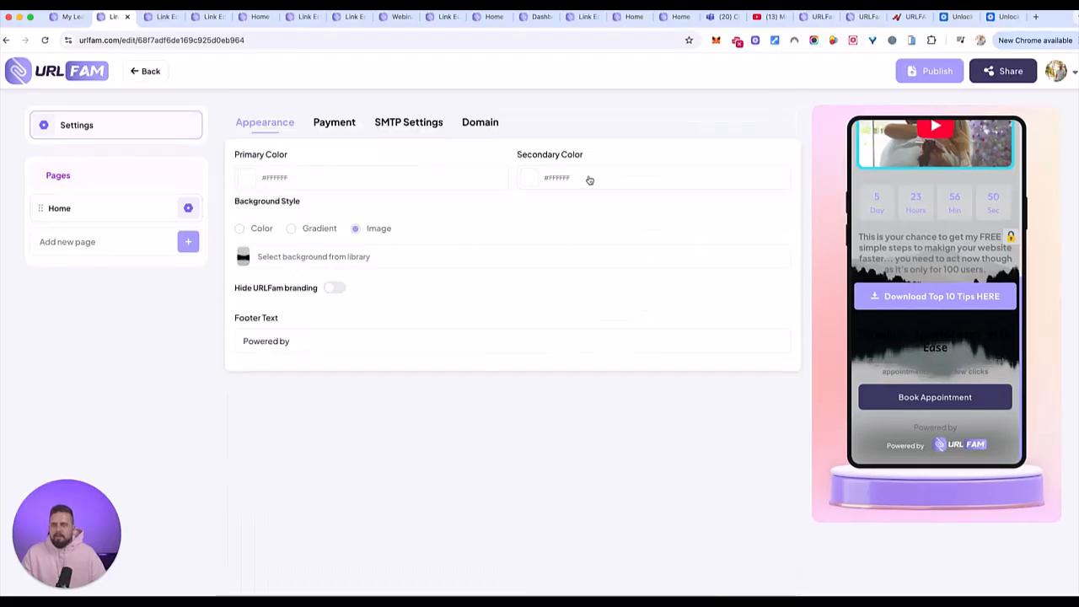
left_click(560, 178)
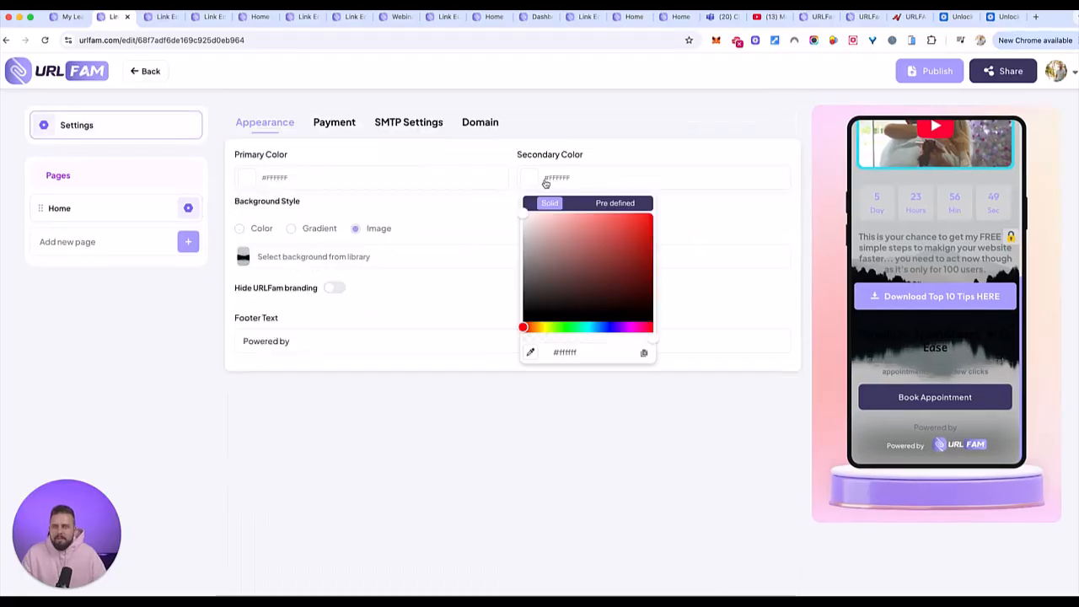
left_click(305, 235)
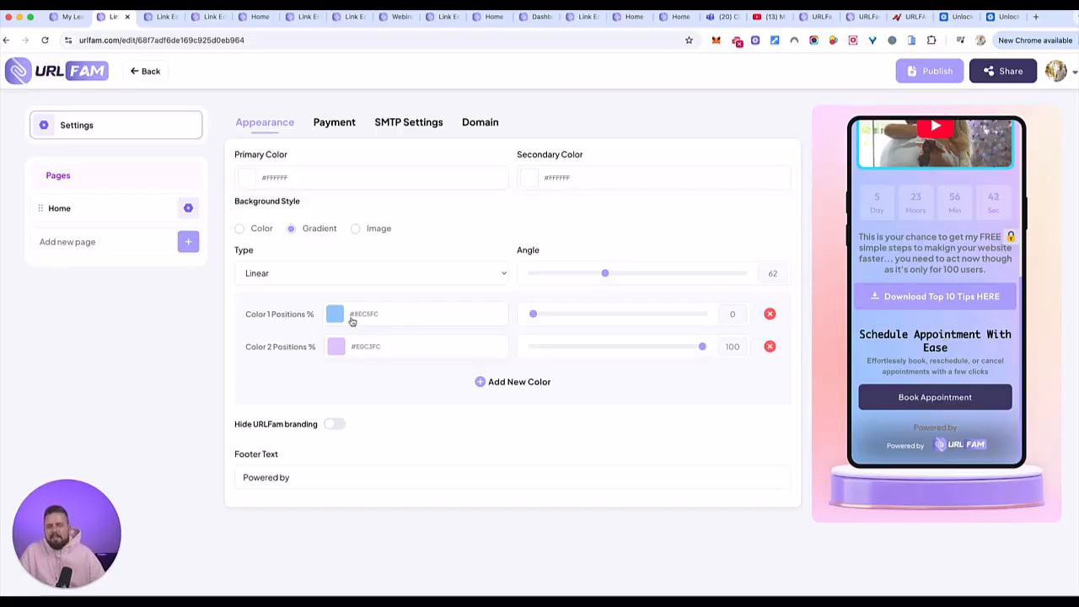
left_click(455, 275)
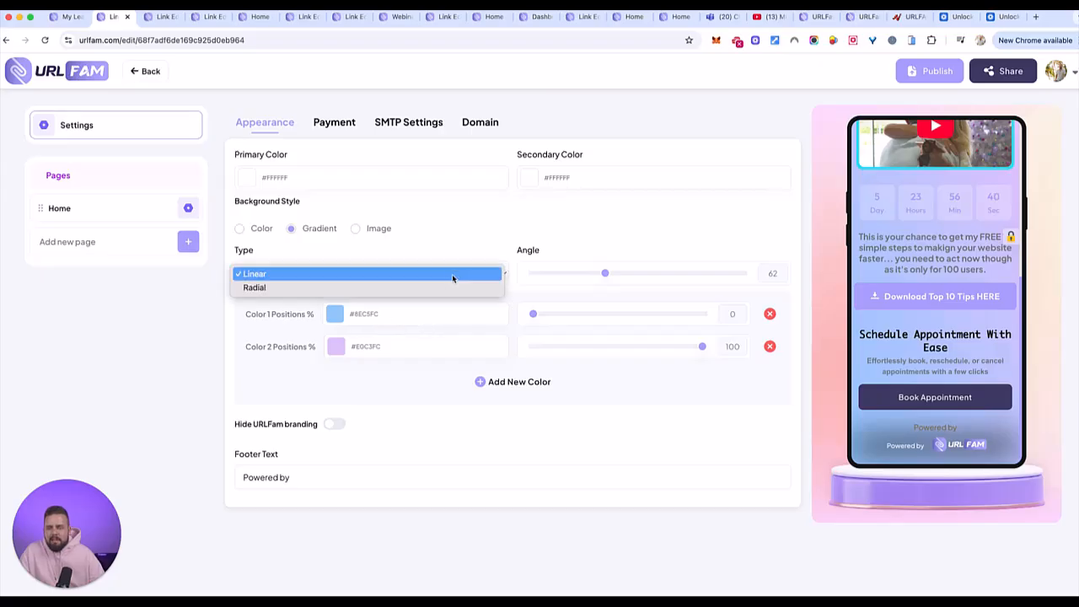
left_click(445, 286)
left_click(459, 274)
left_click(407, 259)
- Set the background gradient's first colour to #E2E8EE at position 44, keeping the second colour at 100
left_click_drag(535, 315, 647, 315)
mouse_move(702, 348)
left_mouse_down()
mouse_move(607, 348)
mouse_move(708, 349)
left_mouse_up()
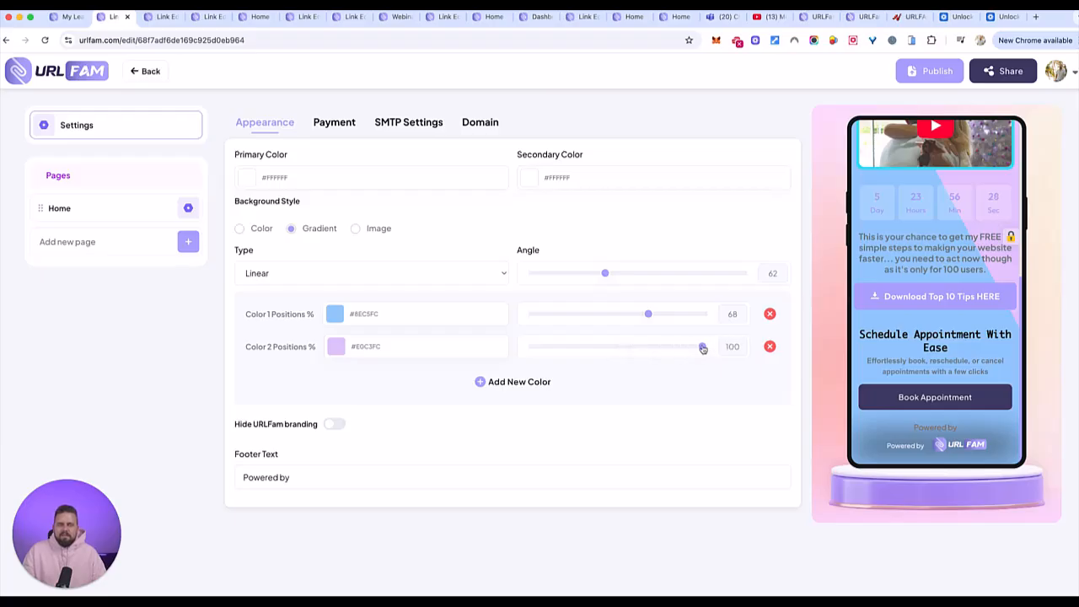
left_click_drag(645, 316, 607, 316)
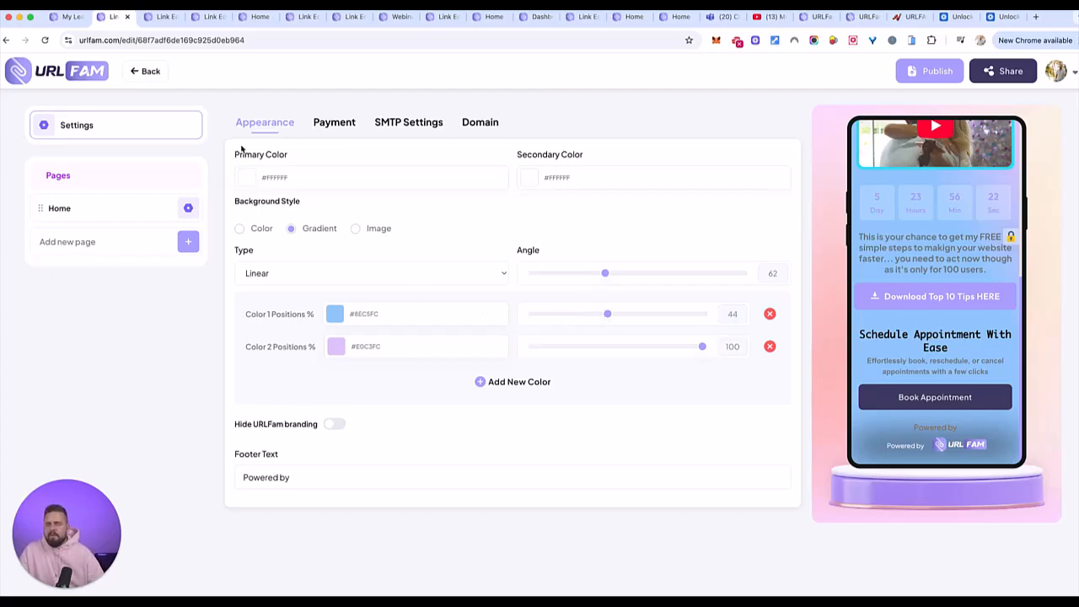
left_click(334, 314)
left_click_drag(352, 354, 335, 360)
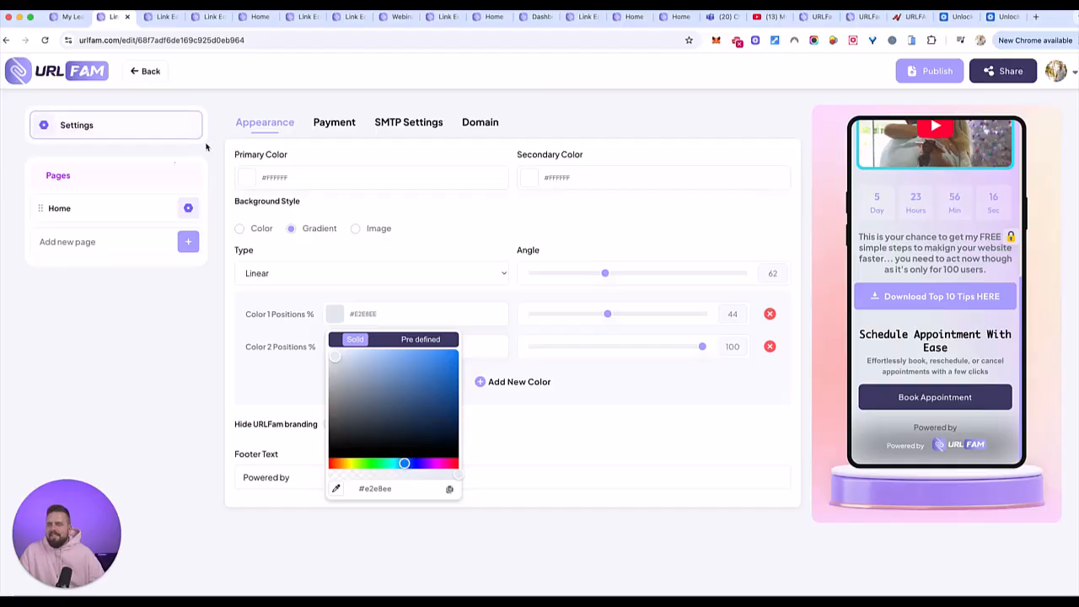
- Return to the Home page, search the elements for "webinar" and add a Webinar Registration element
left_click(65, 207)
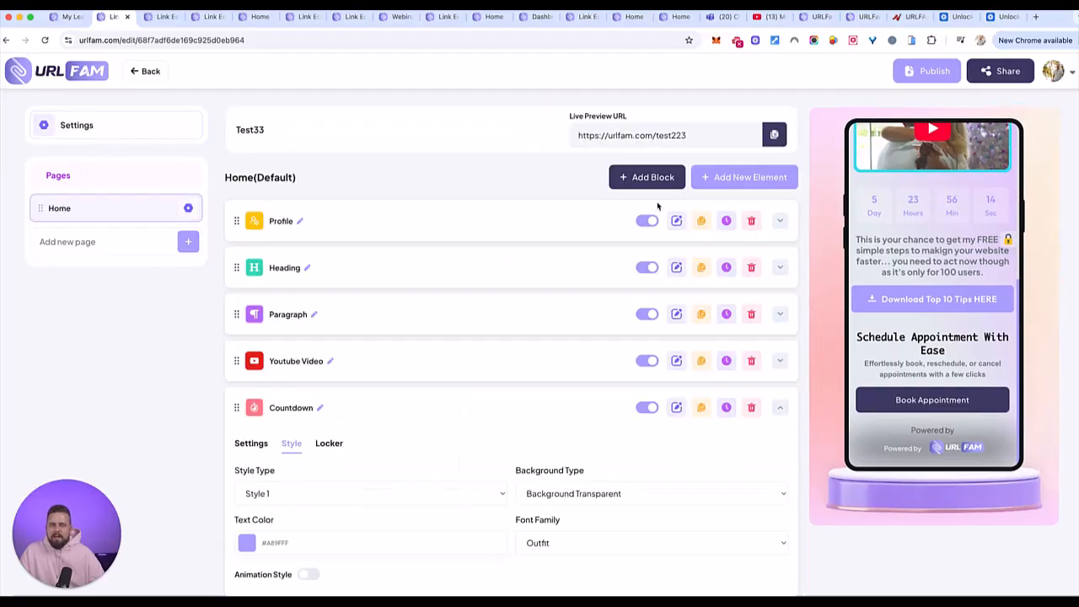
left_click(757, 177)
scroll(624, 303, "down", 3)
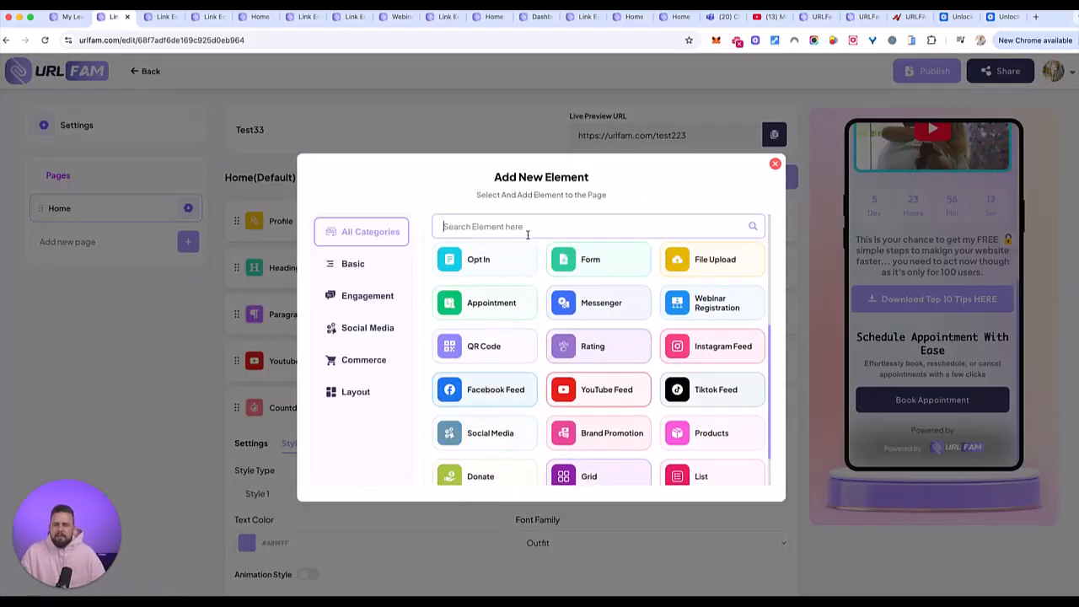
type("webi")
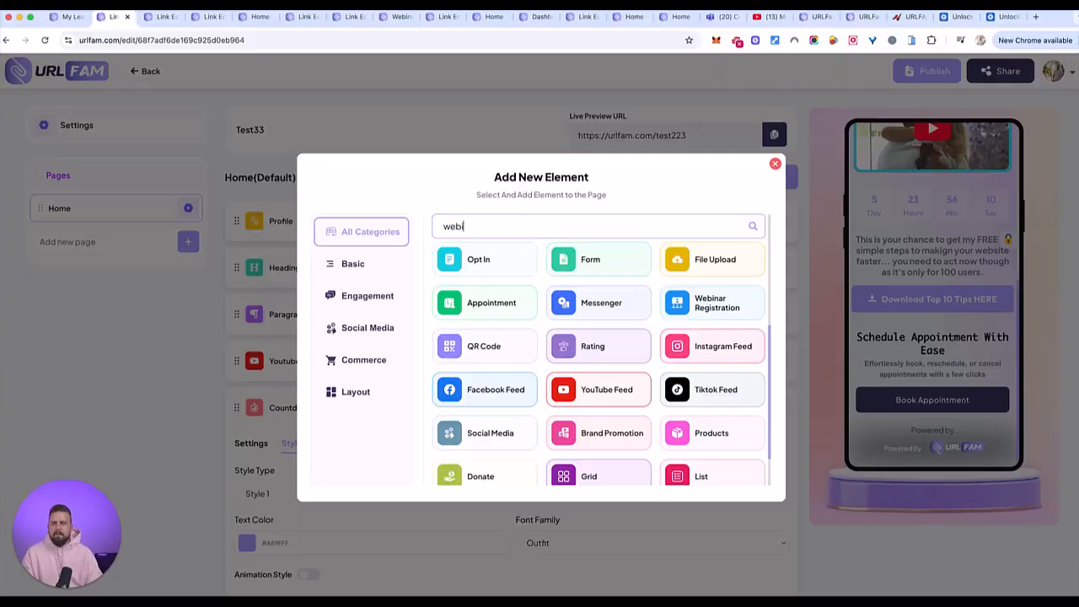
type("nar")
left_click(490, 274)
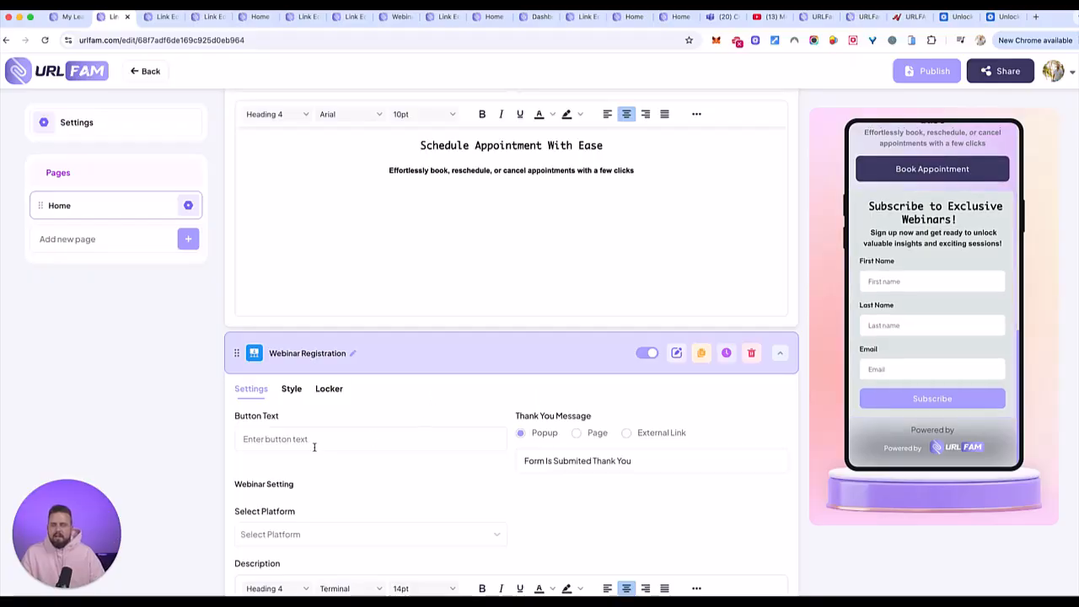
- Try to set the Webinar Registration element's platform to Goto Webinar
scroll(322, 448, "down", 3)
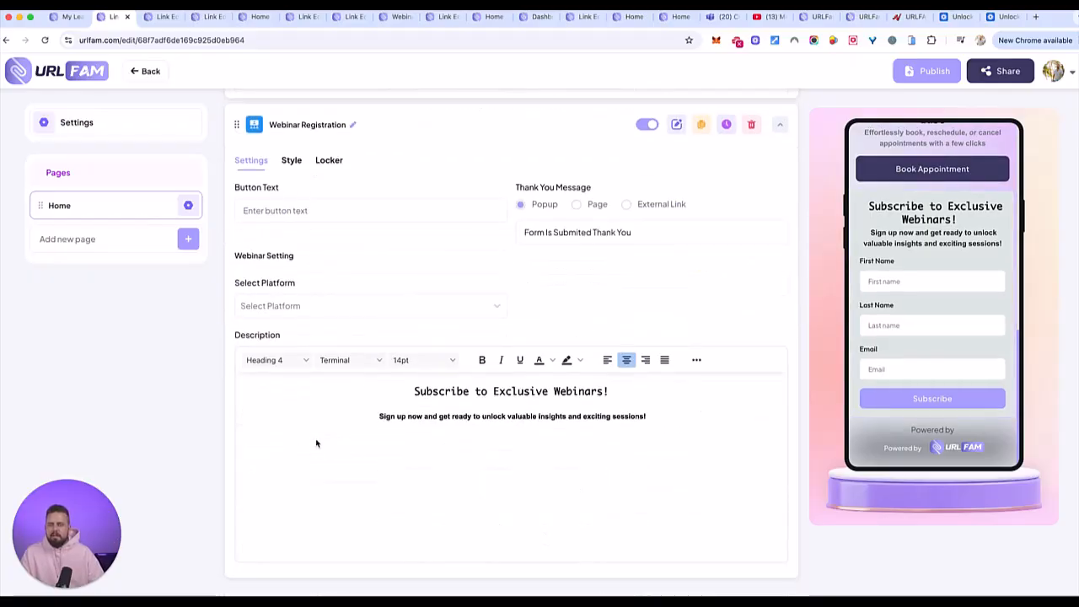
left_click(307, 303)
left_click(271, 339)
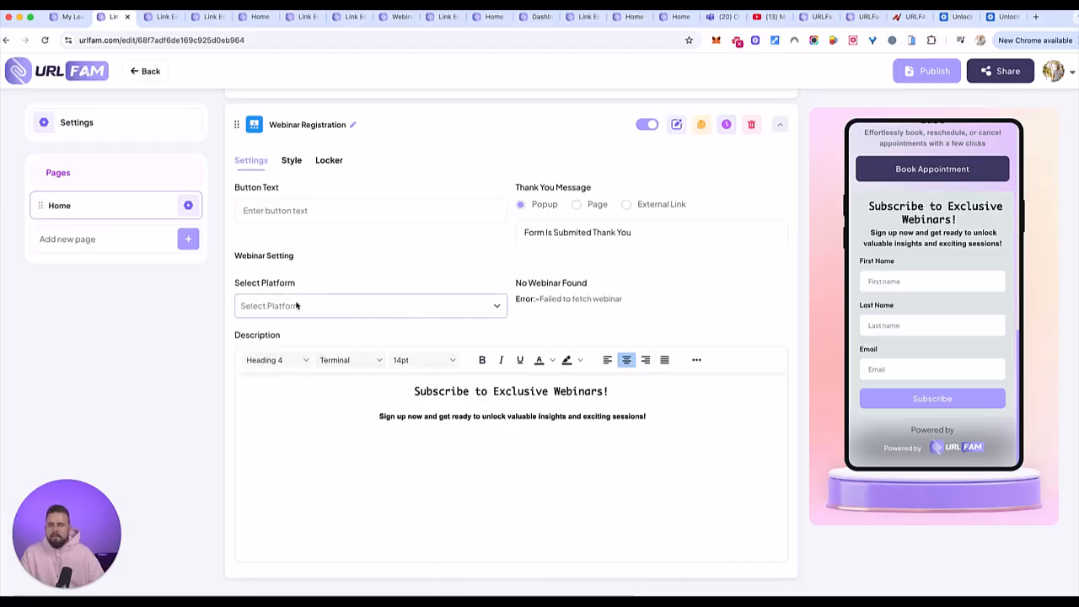
left_click(470, 308)
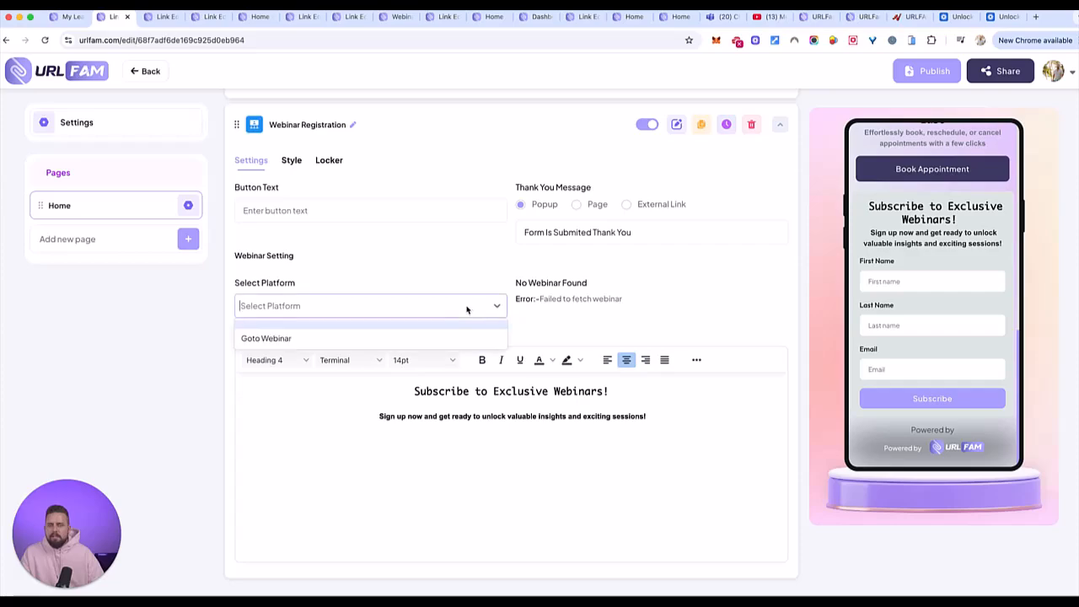
left_click(402, 340)
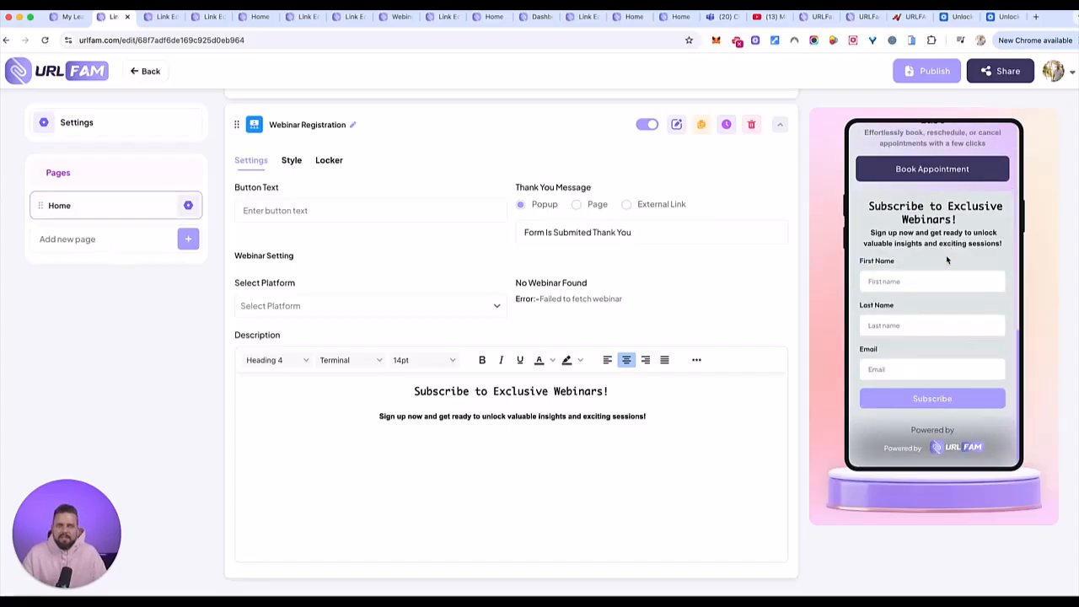
- Clear the previous element search, browse all the available elements and add a WhatsApp Chat element to the Home page
left_click(183, 218)
left_click(744, 177)
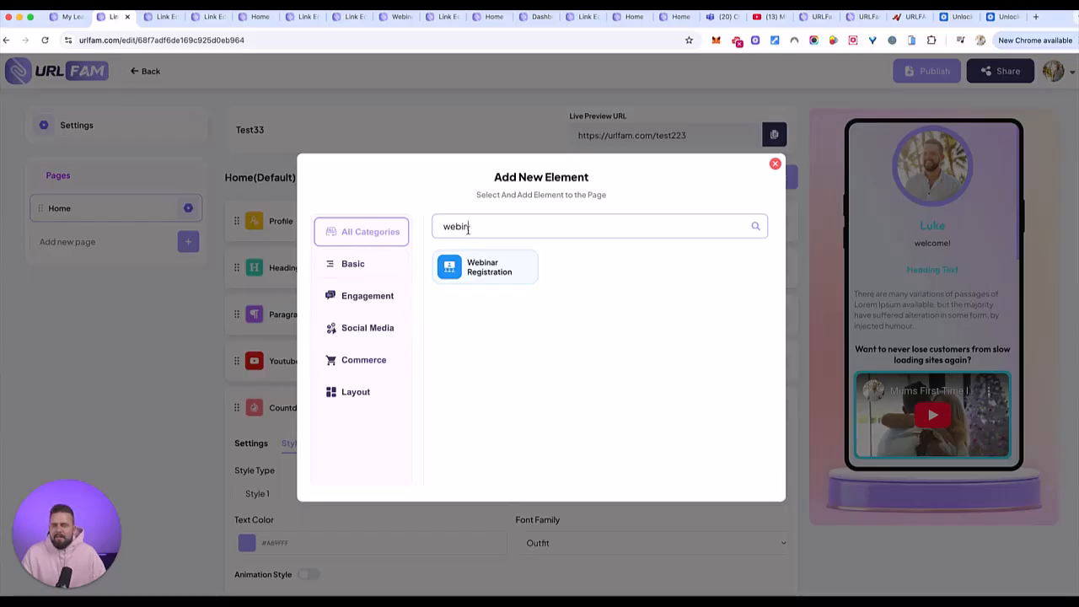
left_click_drag(472, 227, 408, 231)
key("BackSpace")
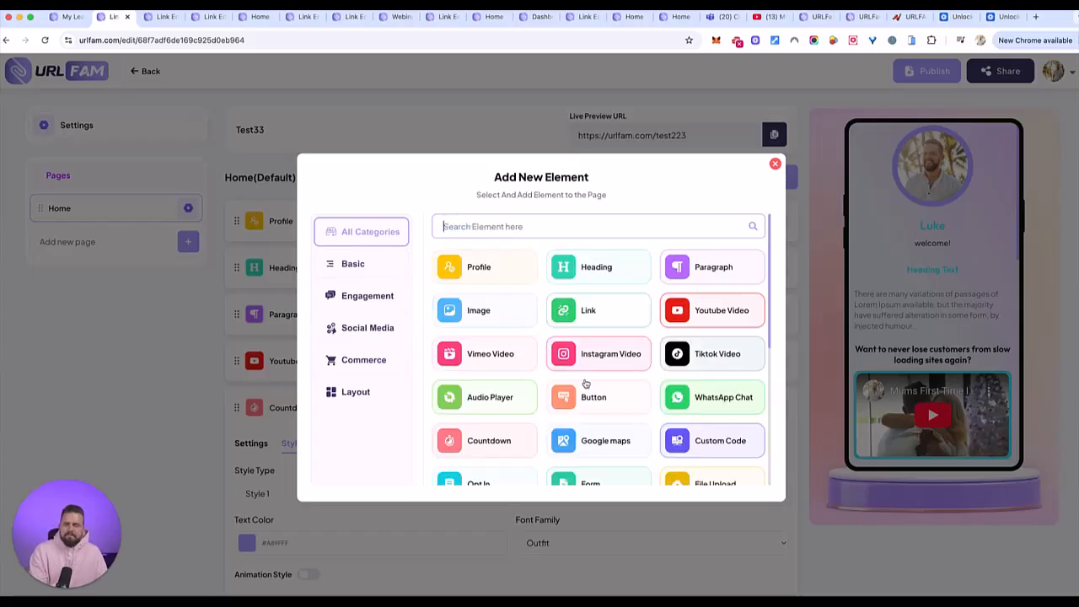
scroll(645, 402, "down", 3)
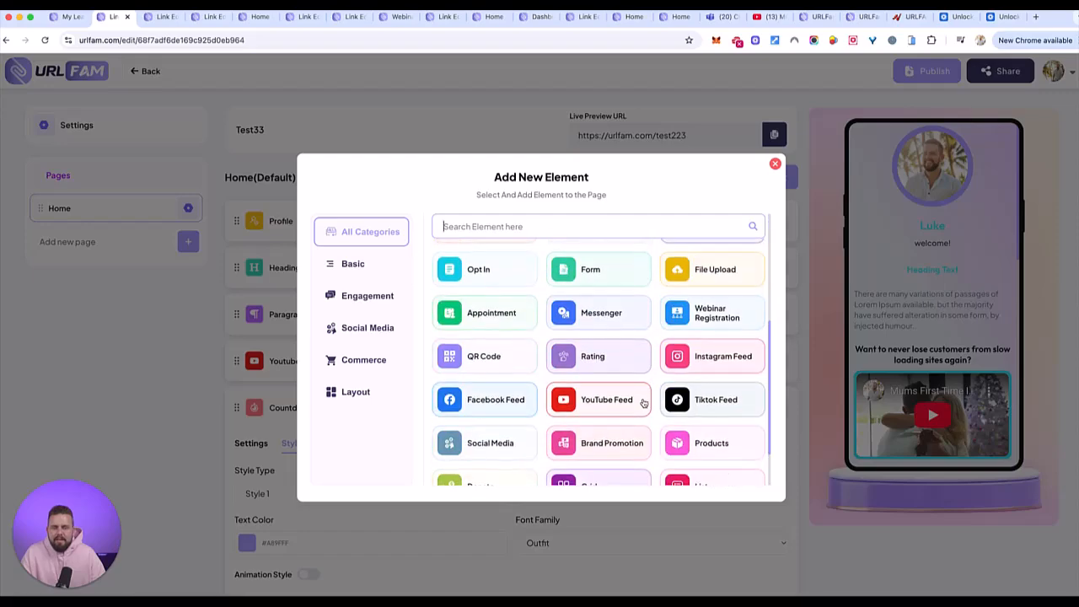
scroll(645, 402, "up", 2)
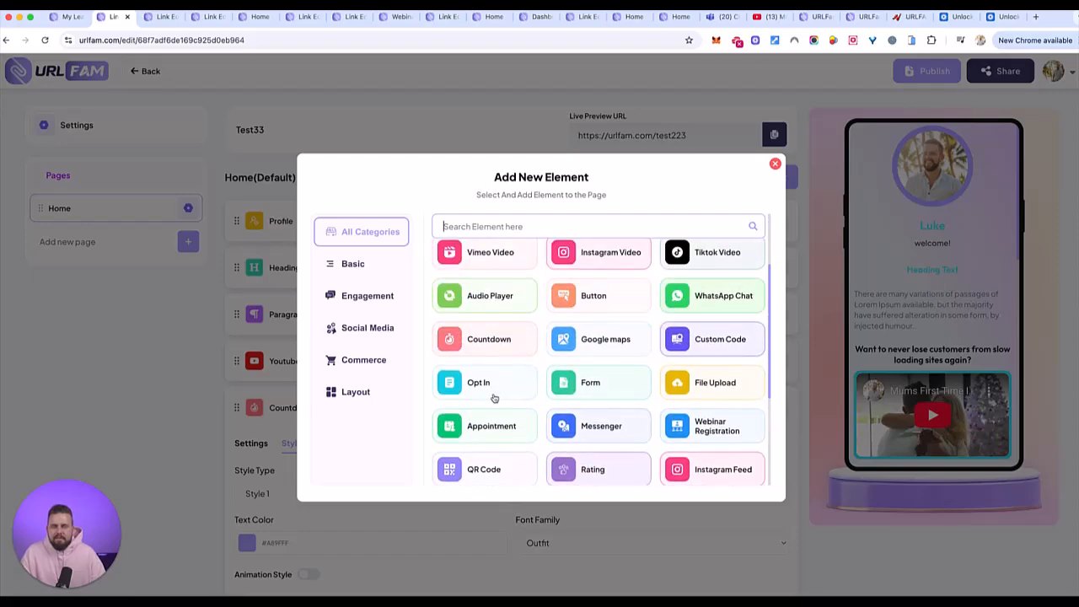
left_click(712, 299)
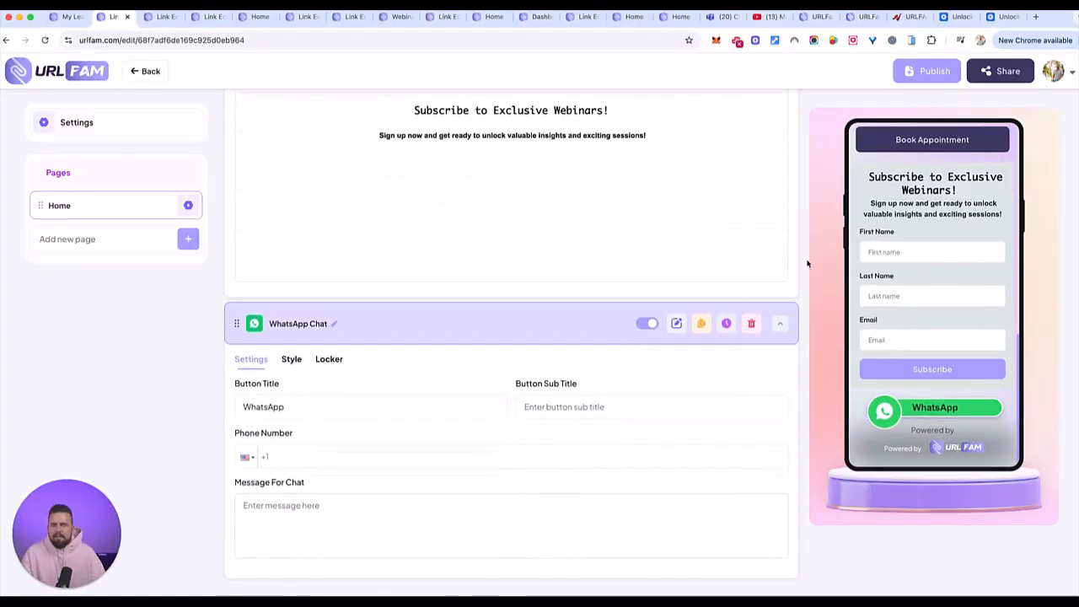
- Add a Paragraph element to the Home page after the WhatsApp Chat element
scroll(681, 301, "up", 20)
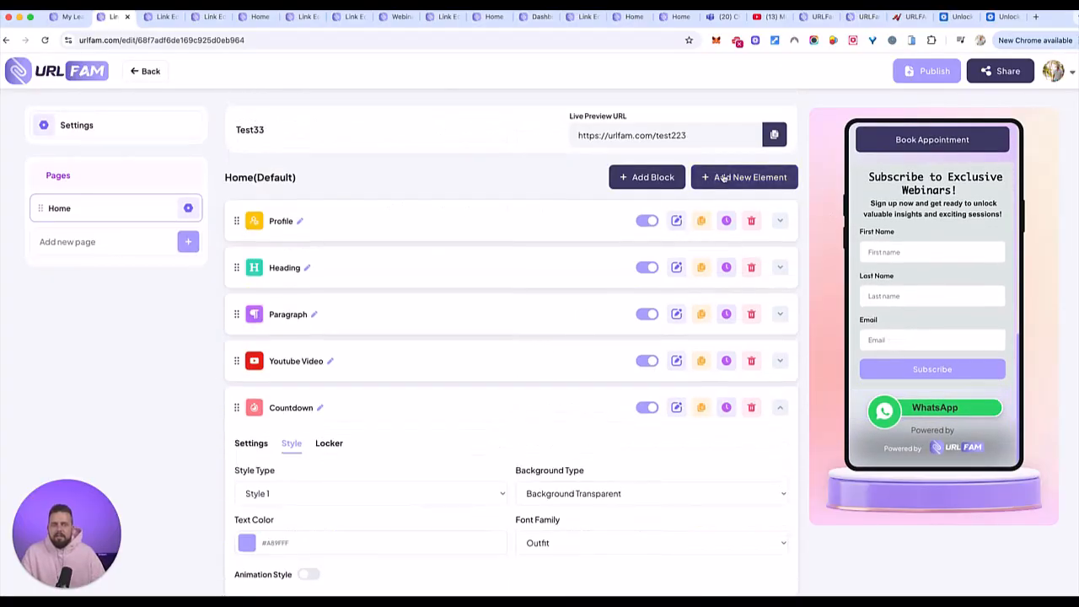
left_click(723, 178)
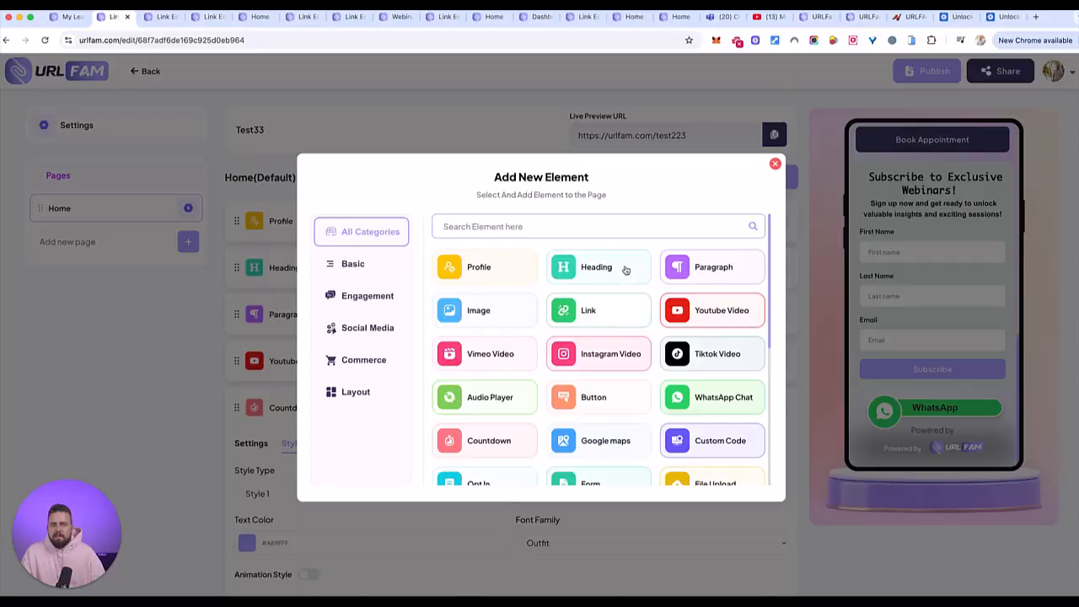
left_click(716, 267)
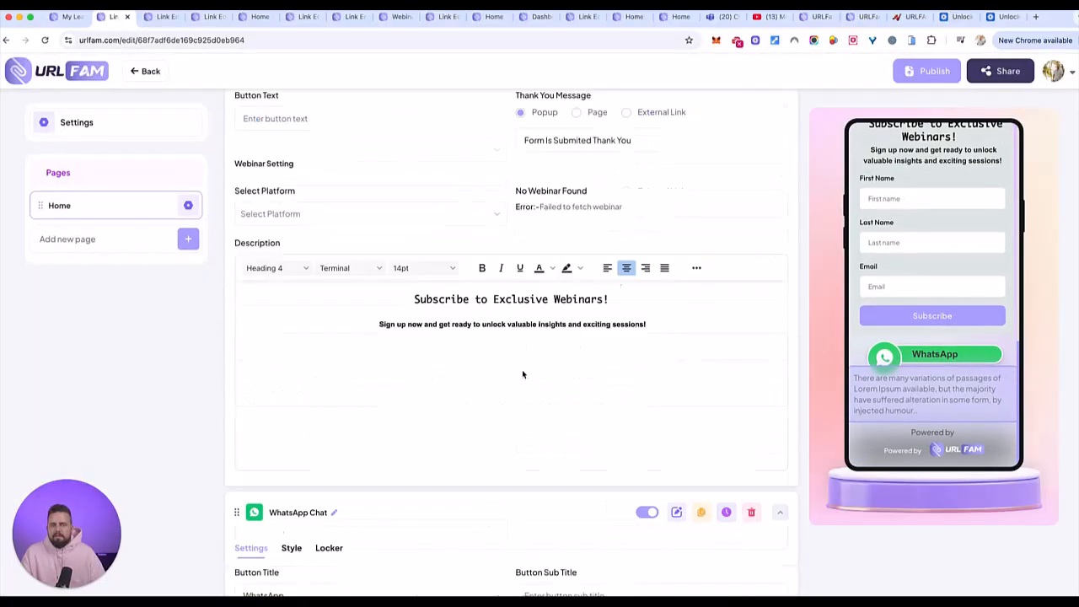
- Replace the new paragraph's text with "Got any questions? make sure to reach out directly to me on WHATSAPP for an INSTANT response RIGHT now."
key("ctrl+a")
type("Did yo")
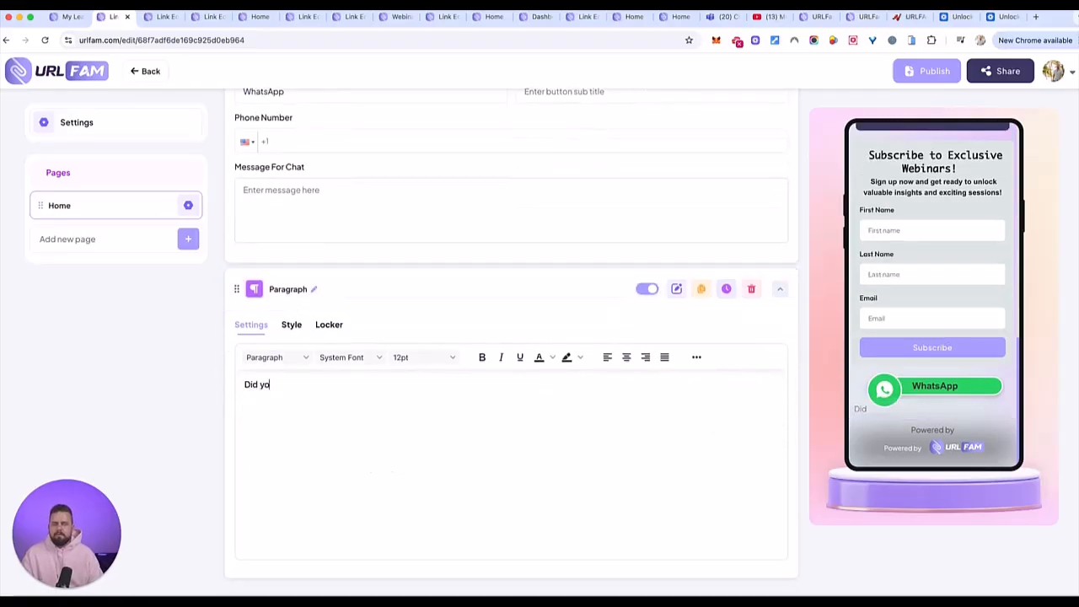
key("BackSpace")
key("BackSpace")
key("BackSpace")
type("Go")
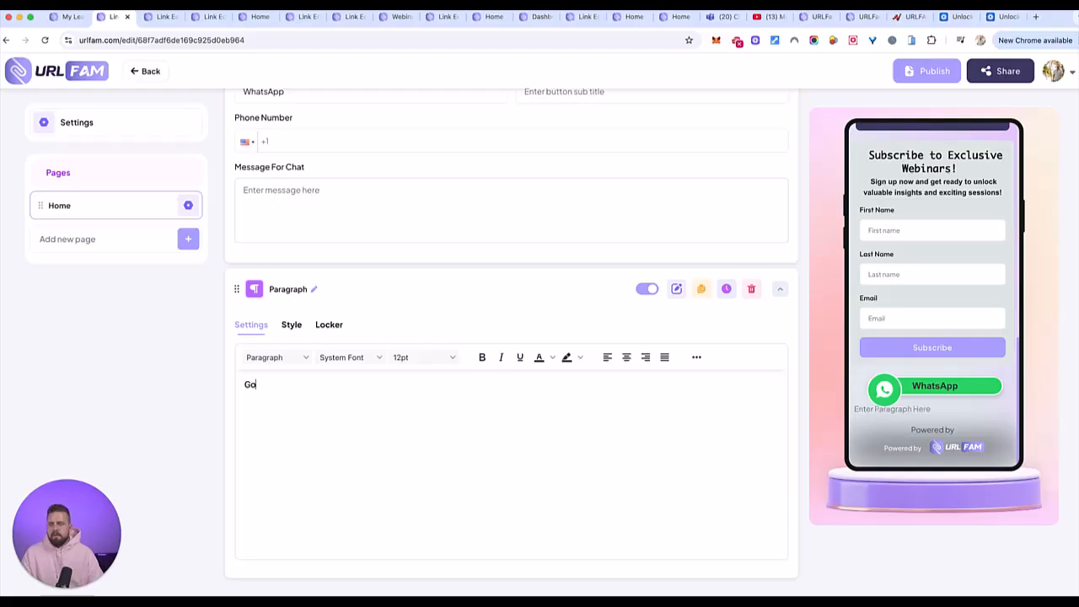
type("t any questions? ma")
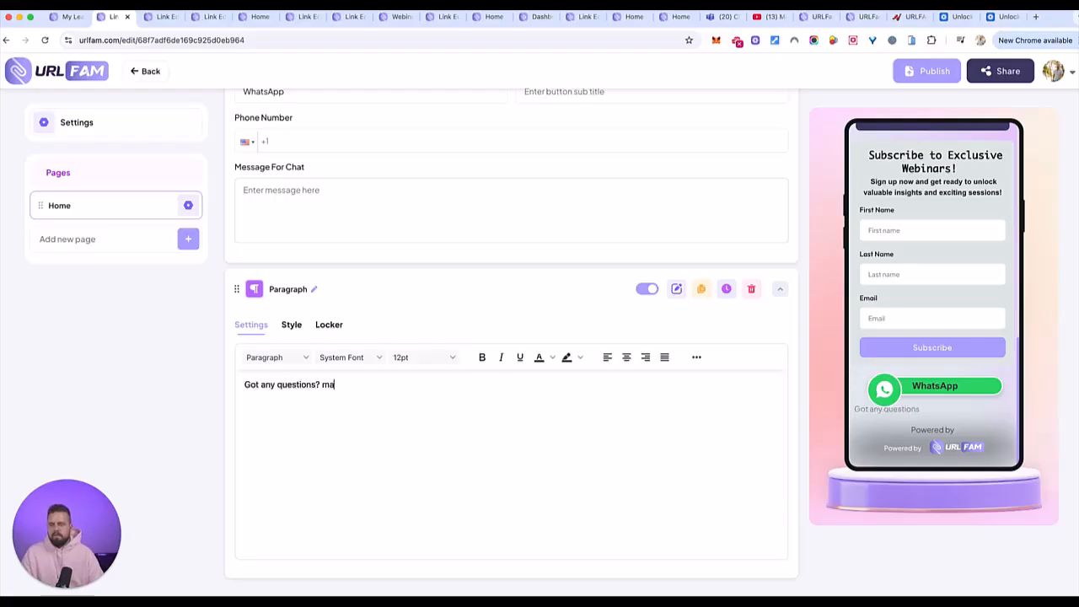
type("ke sure to reach out directly to me o")
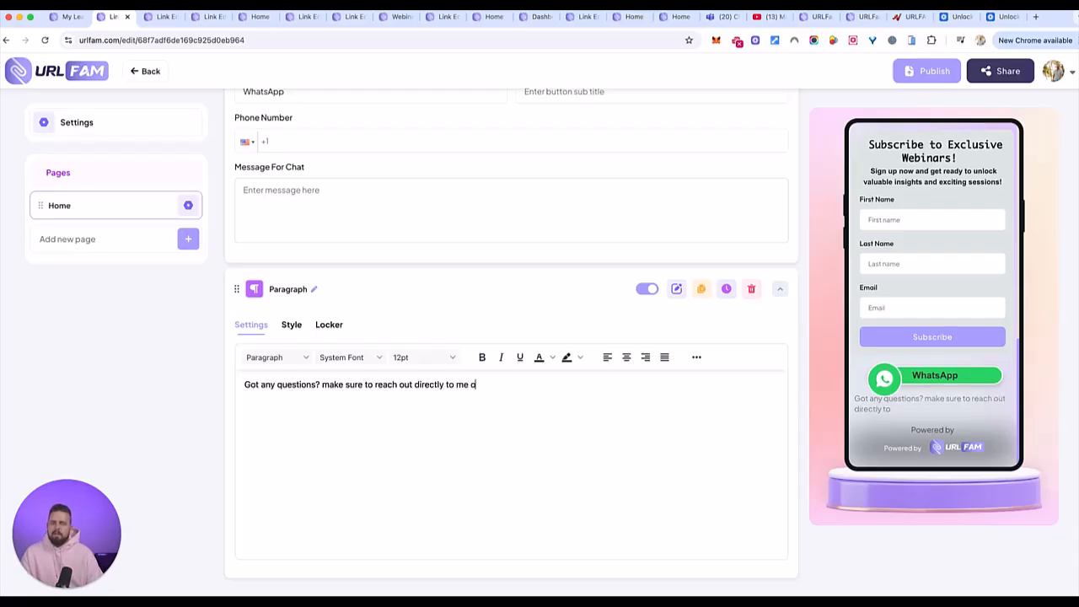
type("n WHATSAPP ")
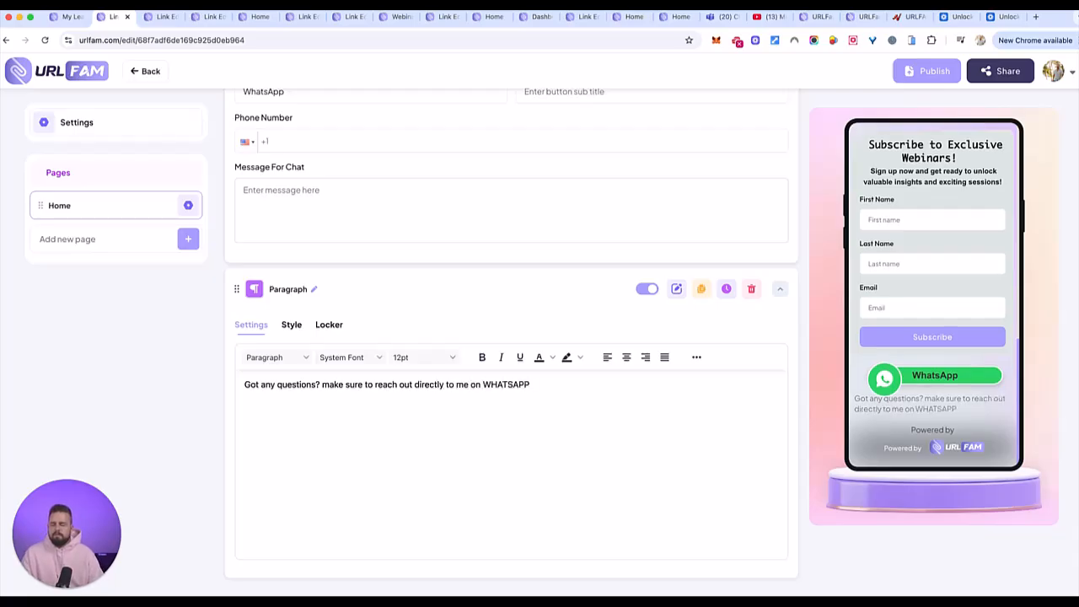
type("for an INSTANT ")
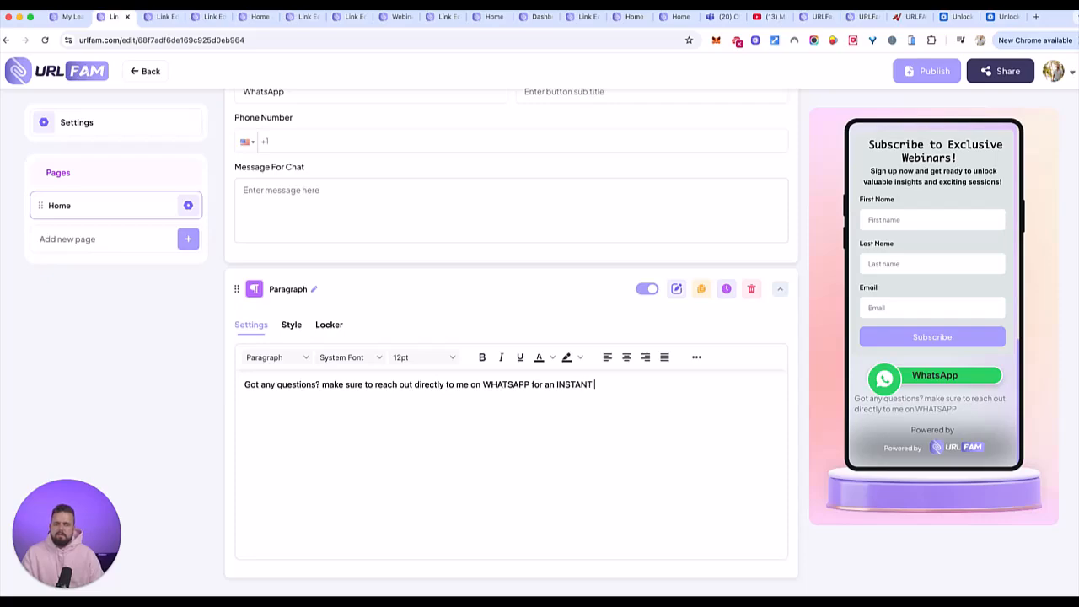
type("response RIGHT now.")
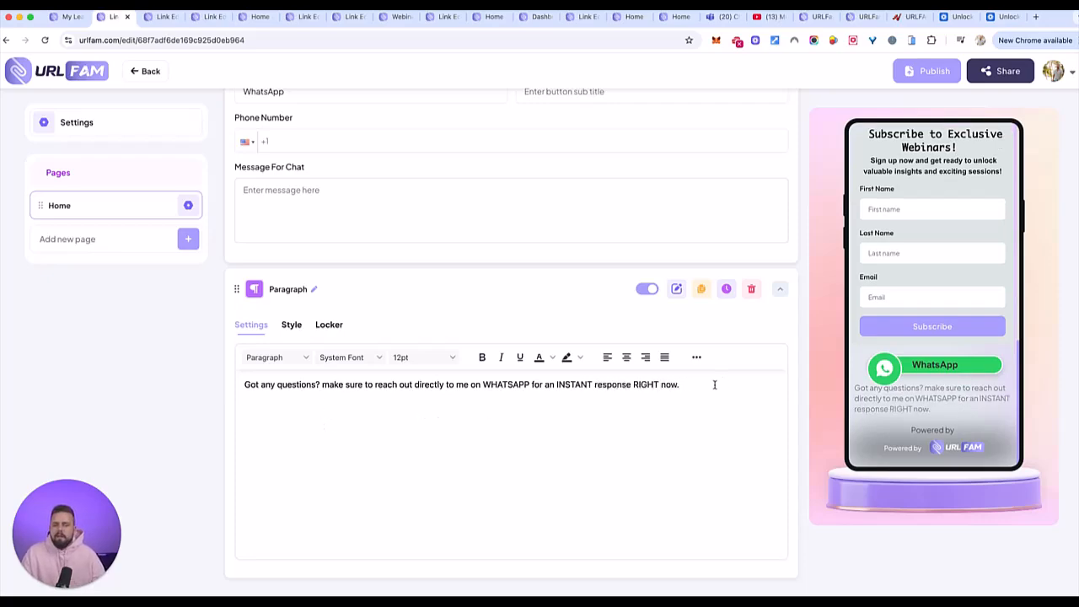
- Format the whole WhatsApp paragraph as bold, centred blue text with a yellow background colour
left_click_drag(713, 384, 240, 386)
key("ctrl+b")
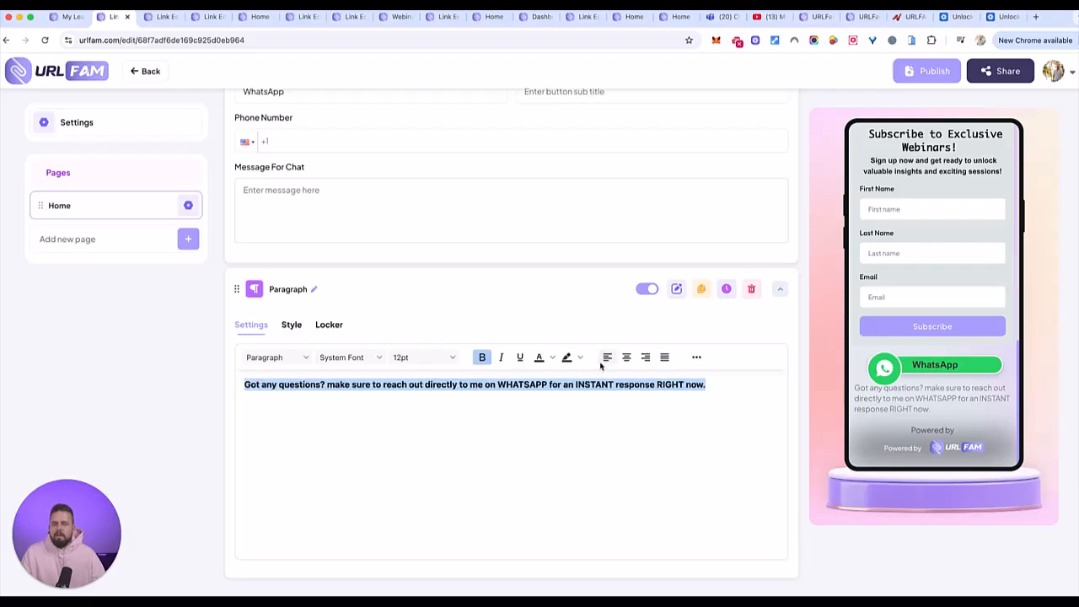
left_click(579, 358)
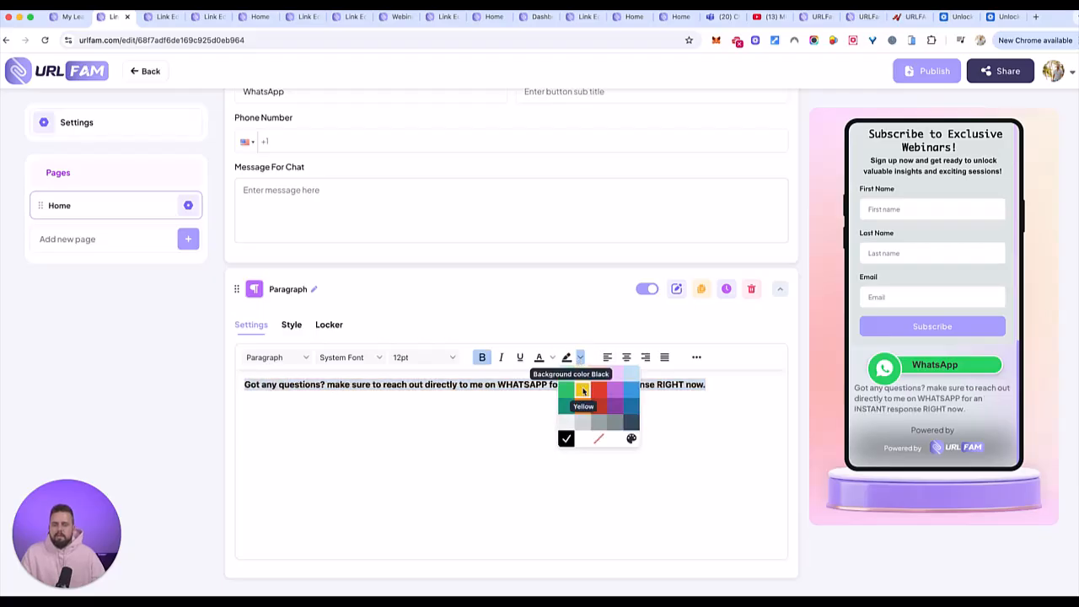
left_click(581, 388)
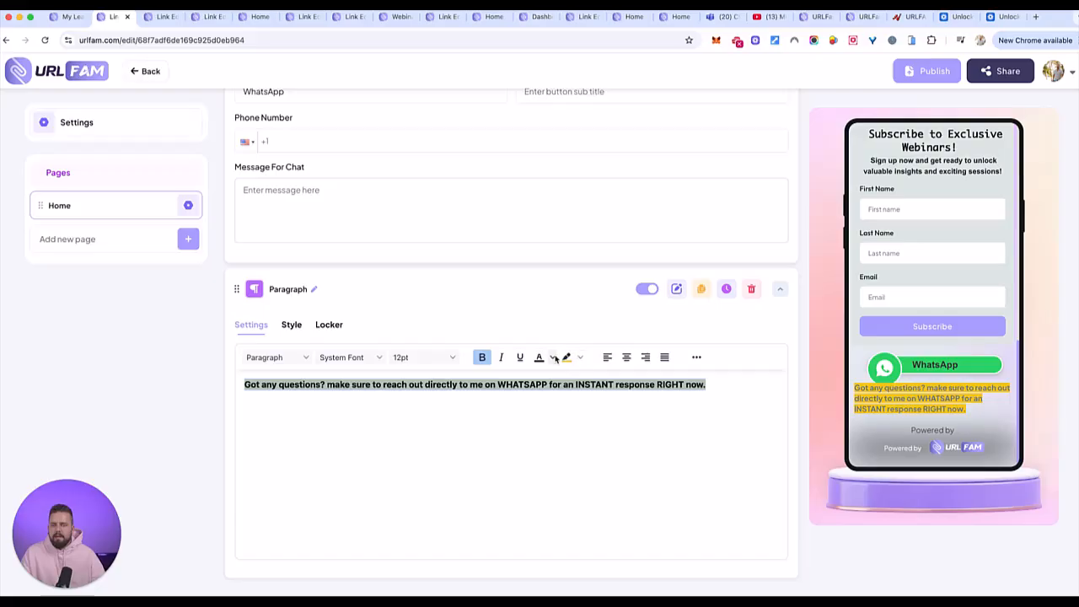
left_click(552, 357)
left_click(604, 387)
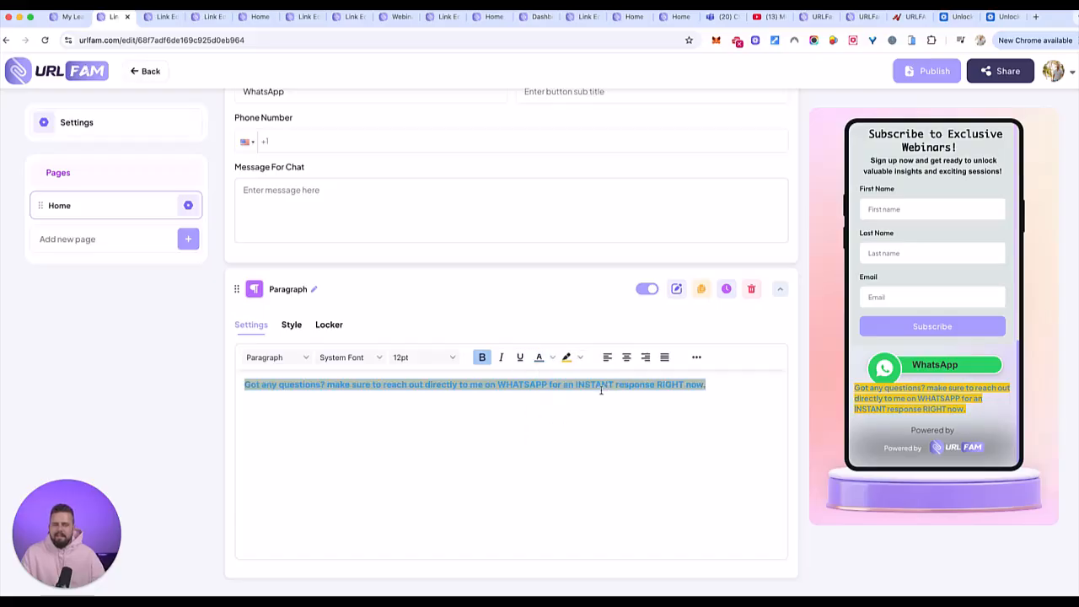
left_click(627, 358)
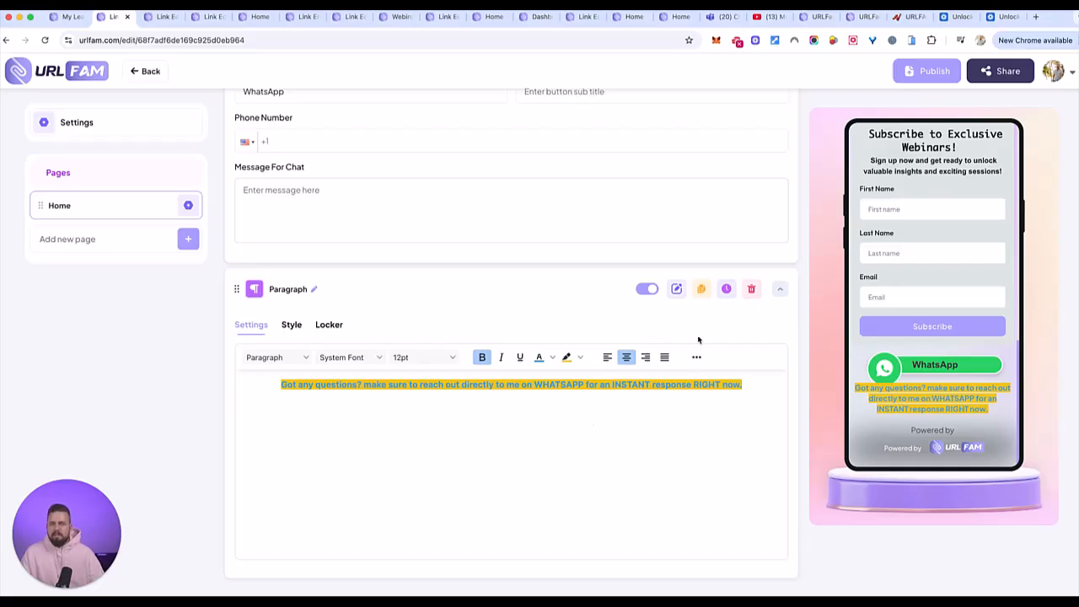
- Move the new Paragraph element above the WhatsApp Chat element and check the order in the page preview
scroll(238, 288, "up", 2)
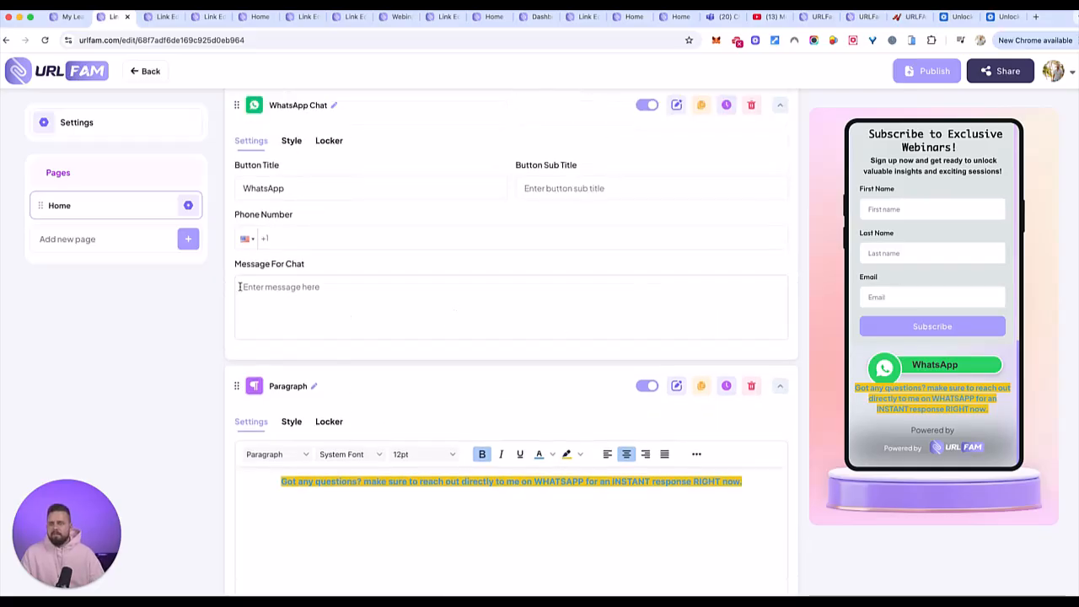
left_click_drag(239, 385, 228, 126)
scroll(629, 319, "down", 2)
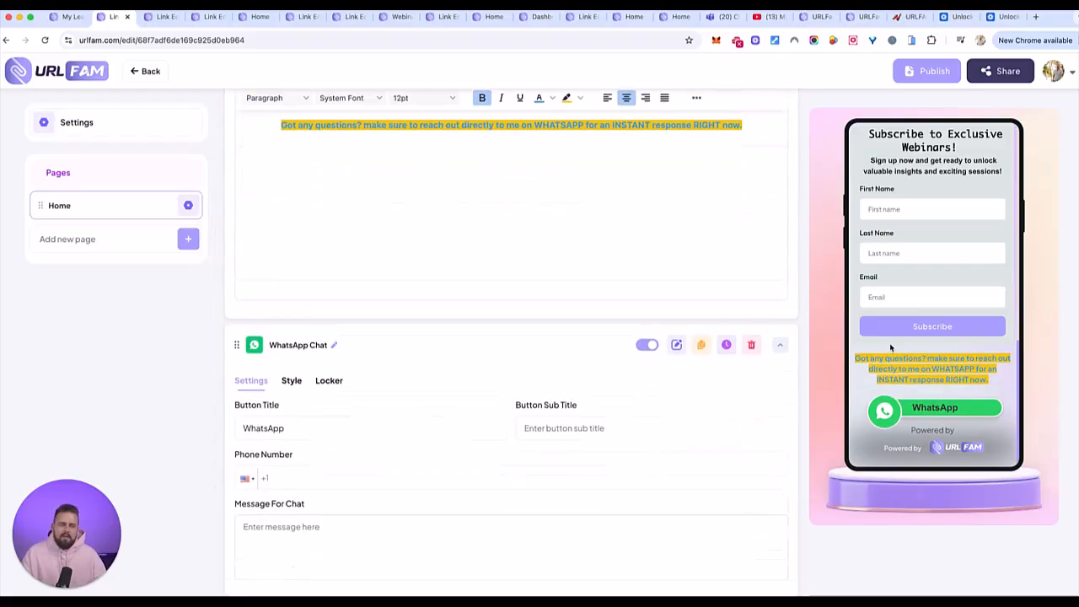
scroll(956, 351, "up", 8)
scroll(965, 267, "down", 10)
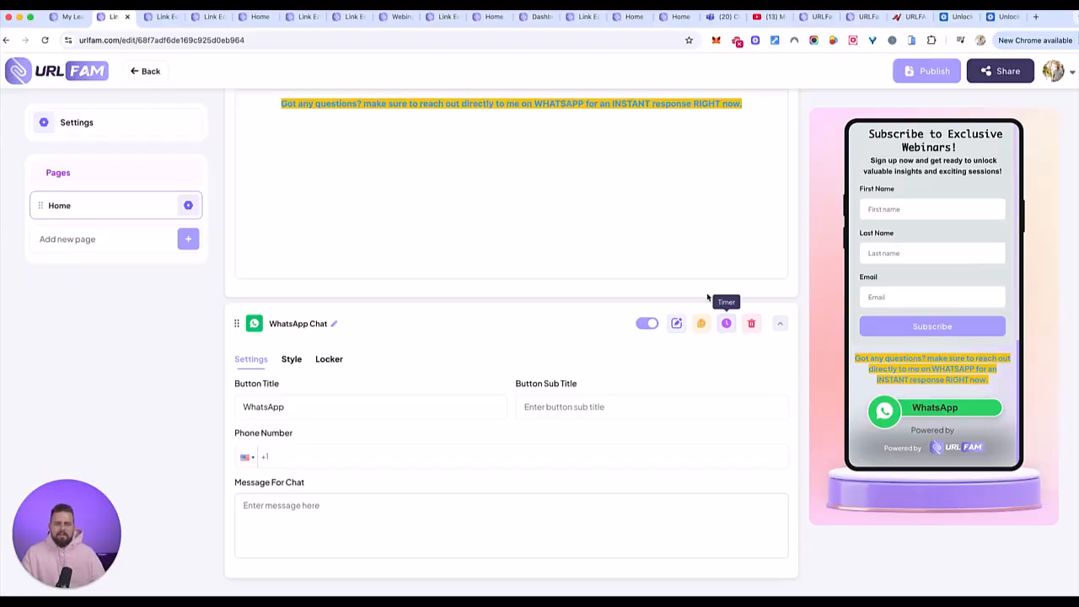
- Add a Form element to the Home page and look over its message, title, description, autoresponder and form field settings
scroll(719, 330, "up", 10)
left_click(742, 177)
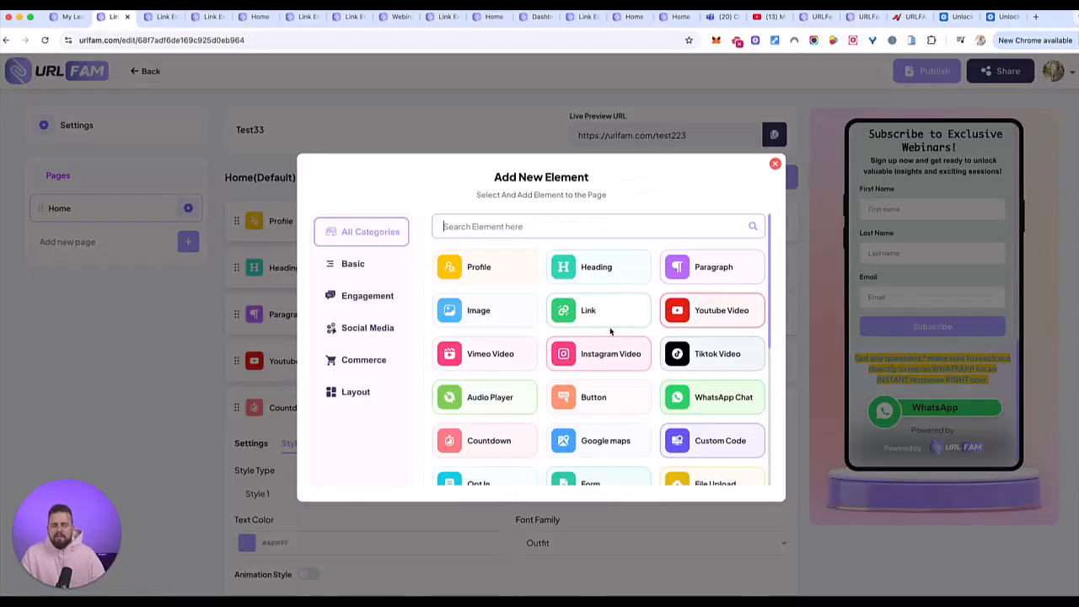
scroll(506, 372, "down", 2)
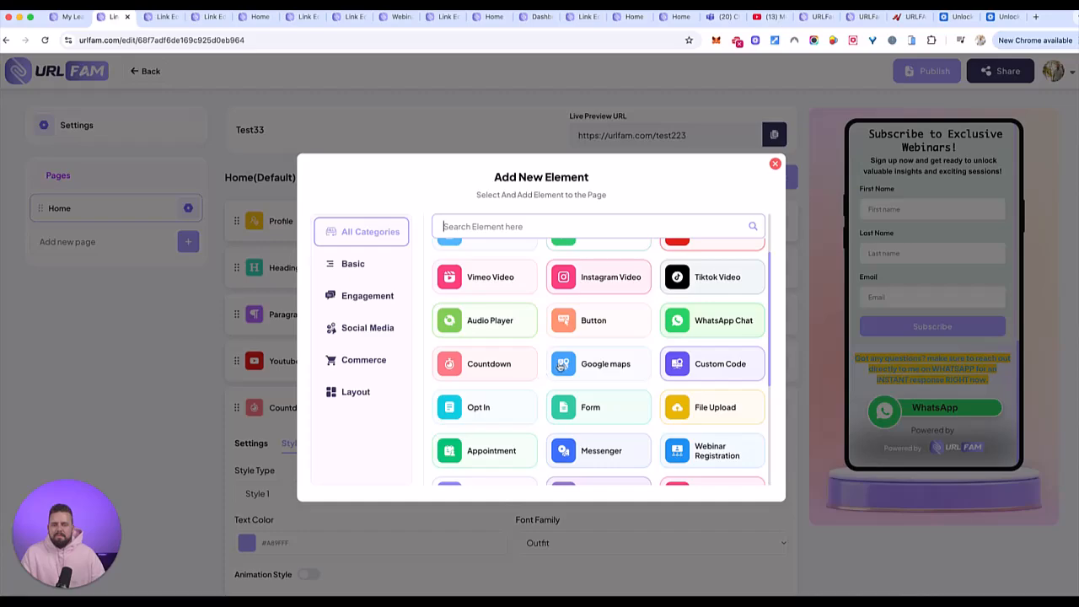
scroll(556, 396, "down", 2)
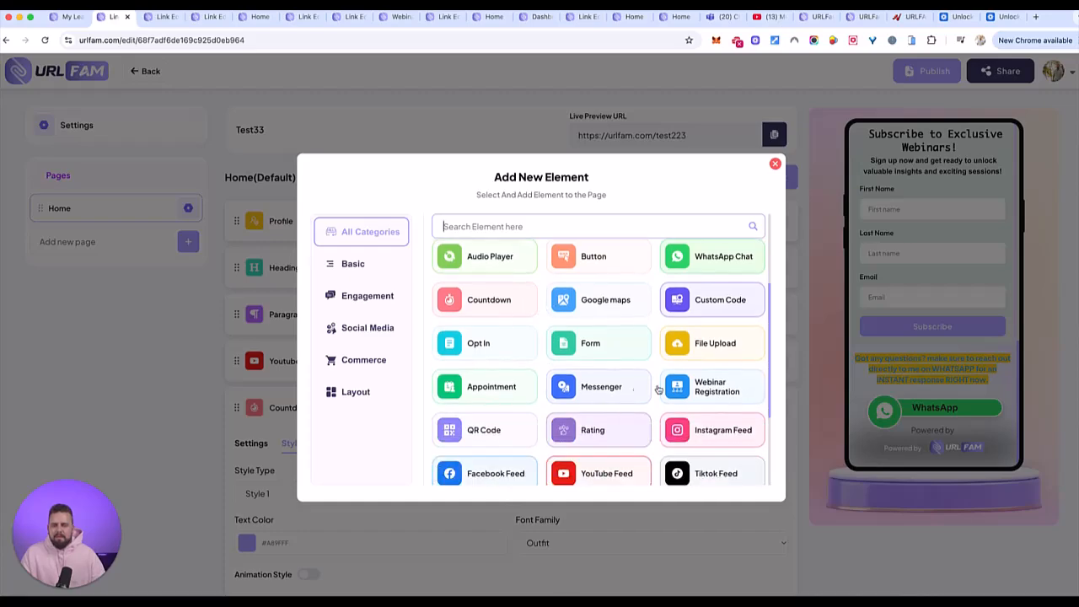
scroll(667, 382, "down", 2)
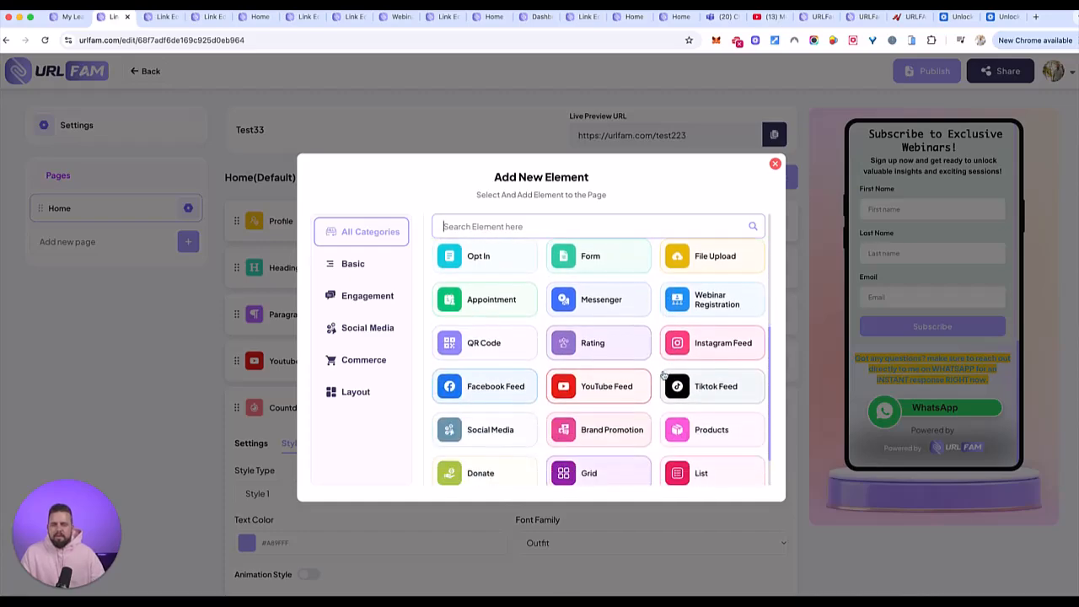
left_click(592, 255)
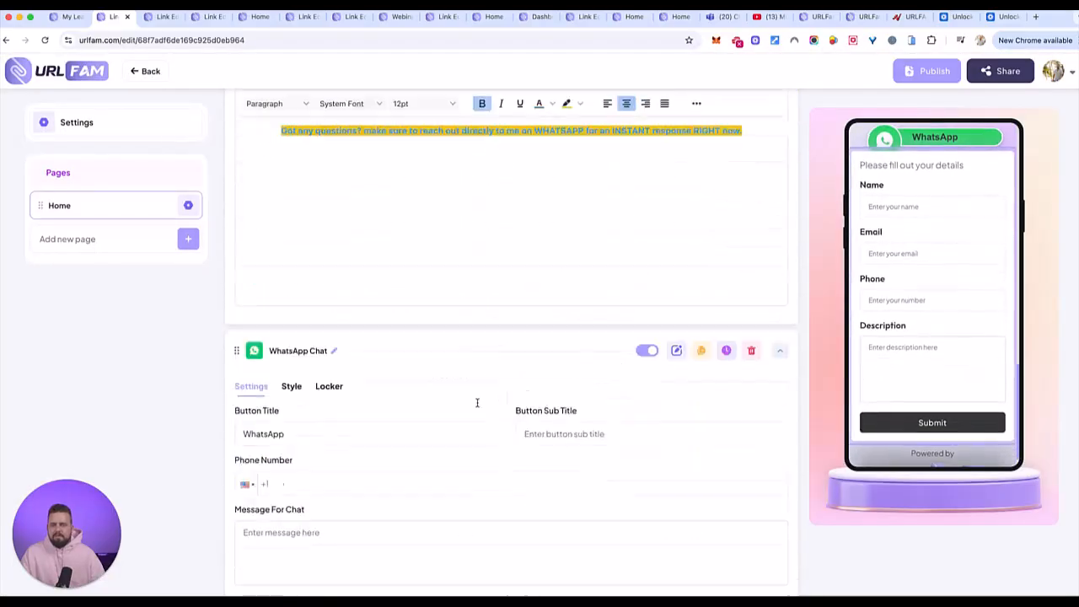
scroll(340, 460, "down", 5)
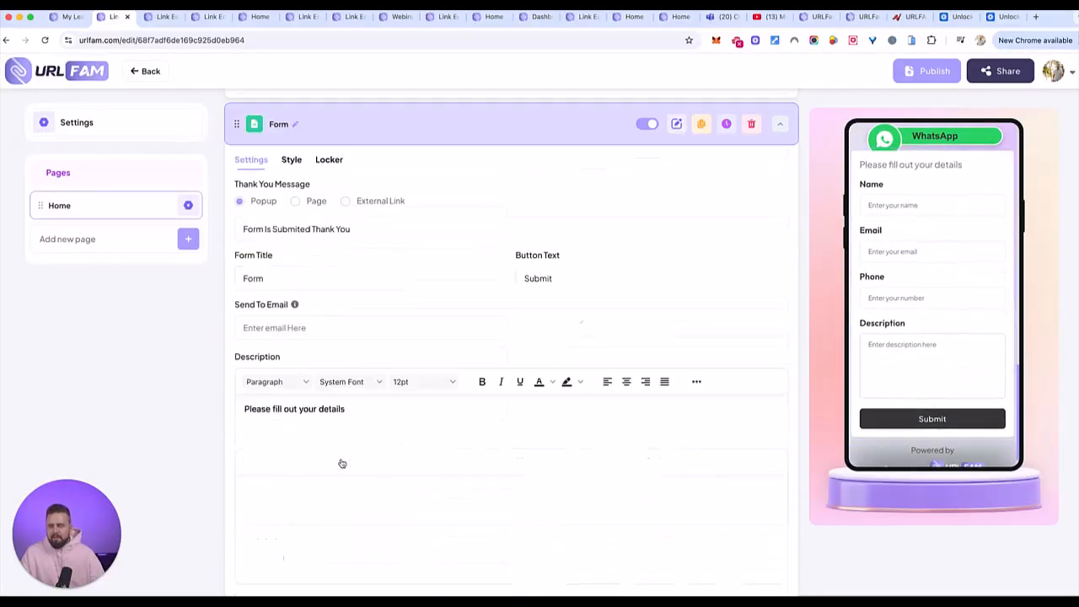
scroll(879, 330, "down", 1)
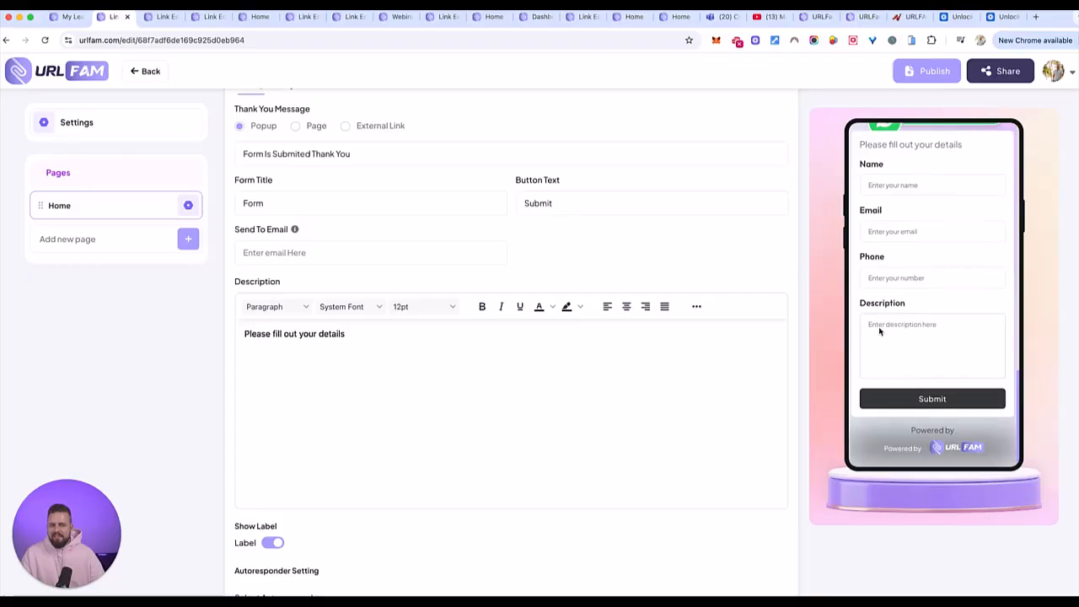
scroll(357, 366, "down", 7)
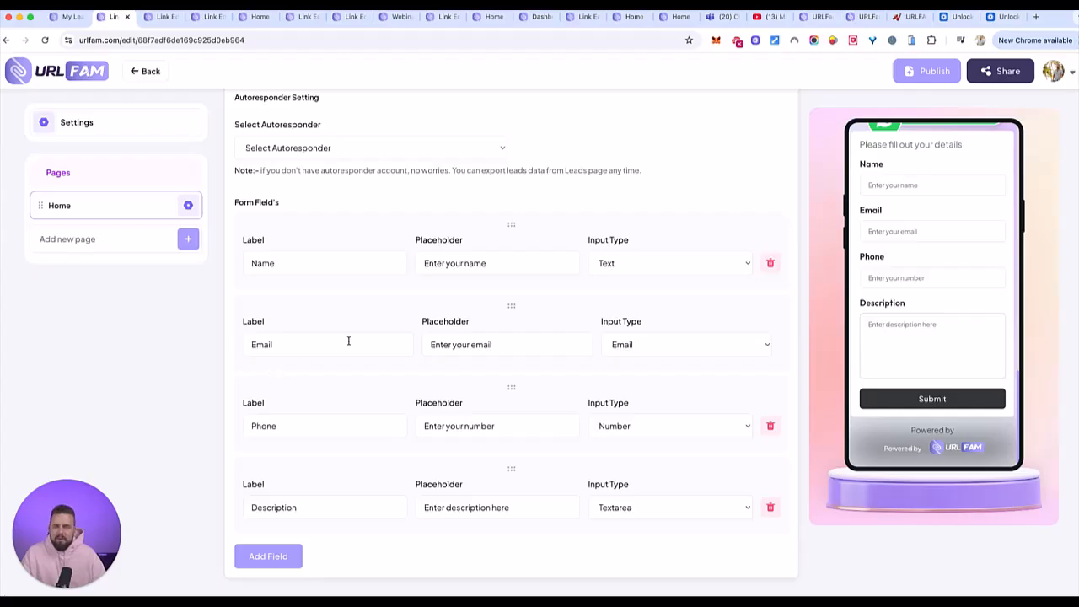
- Review the Form element's style options, including label and button colours, font settings and button radius
scroll(396, 358, "up", 2)
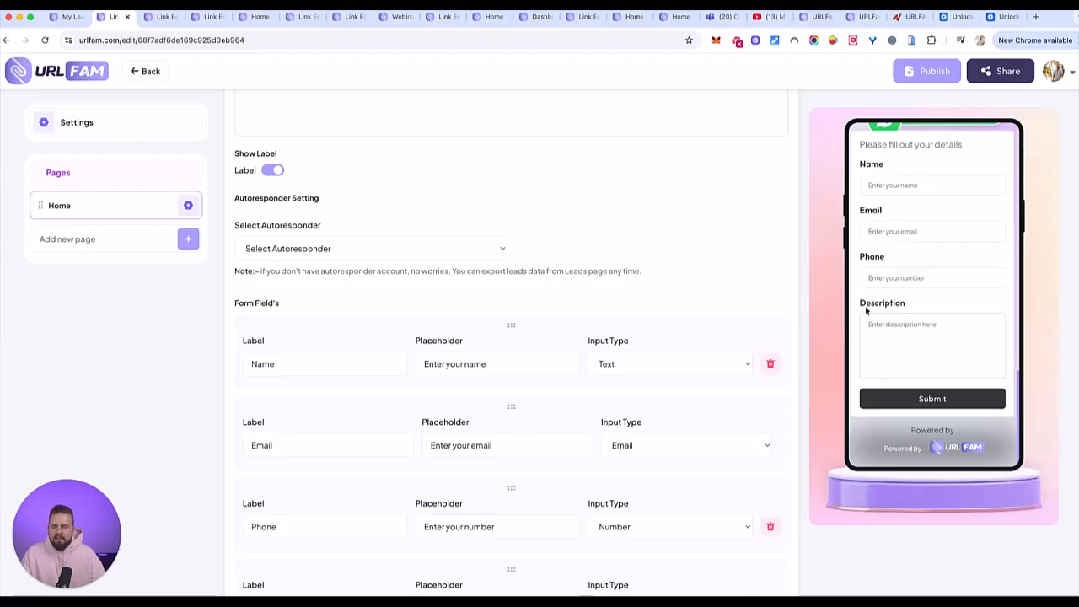
scroll(472, 280, "up", 8)
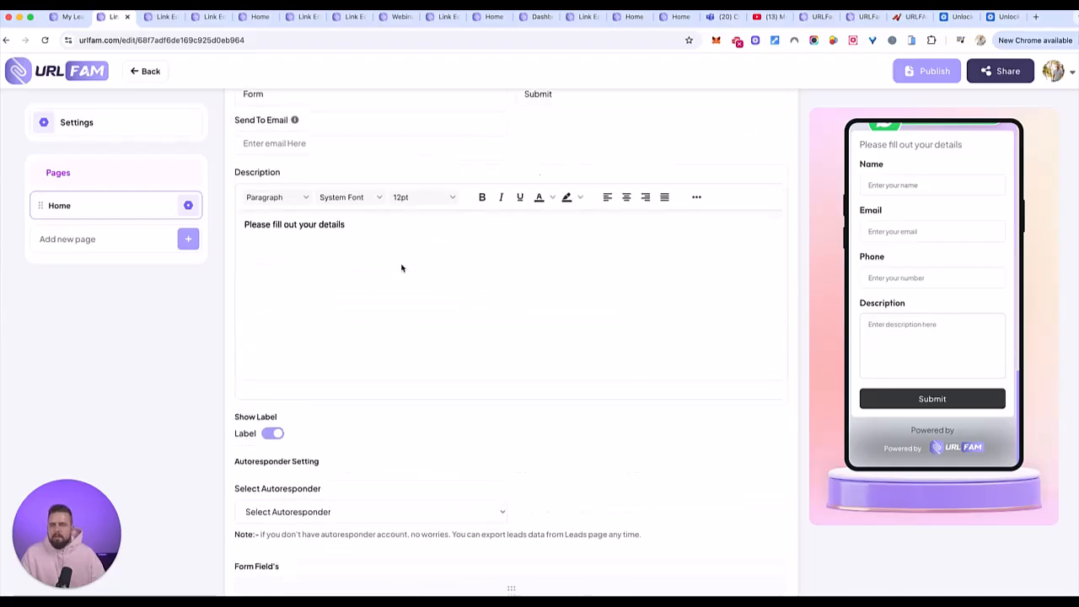
scroll(401, 268, "up", 5)
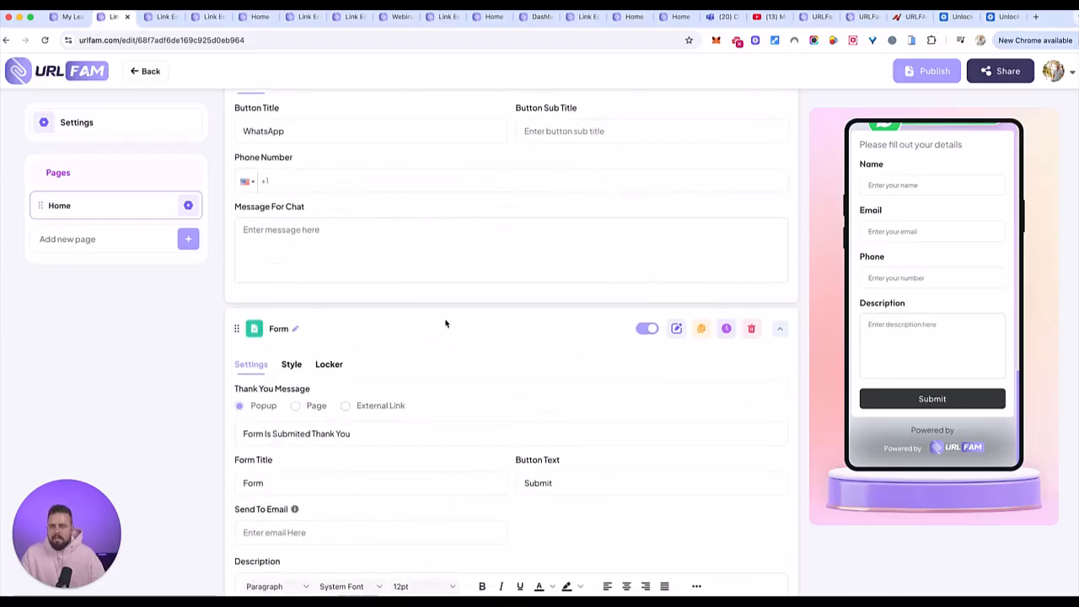
left_click(294, 364)
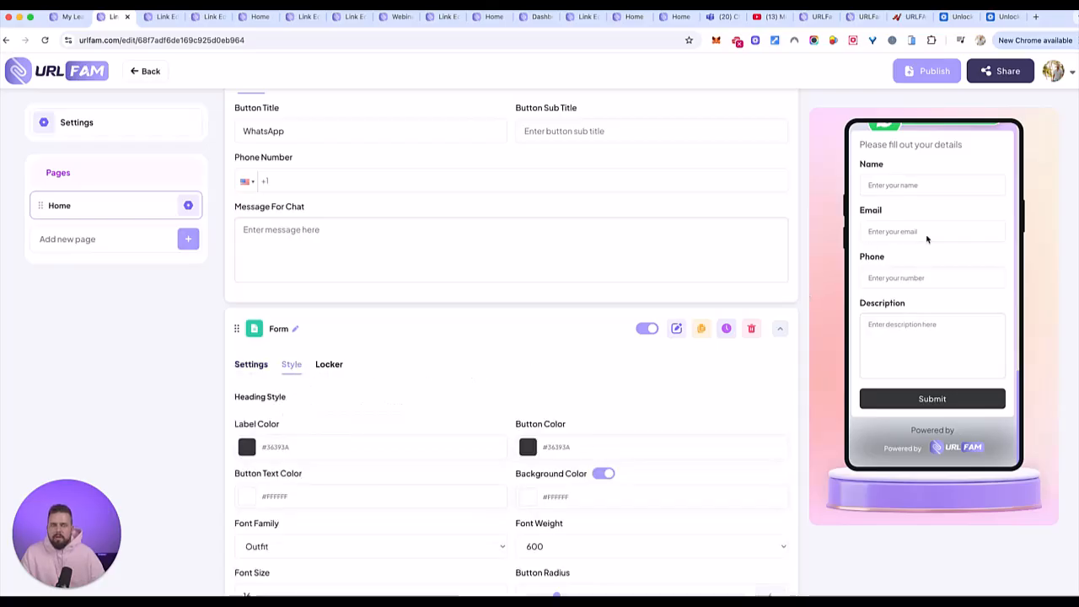
scroll(594, 409, "down", 2)
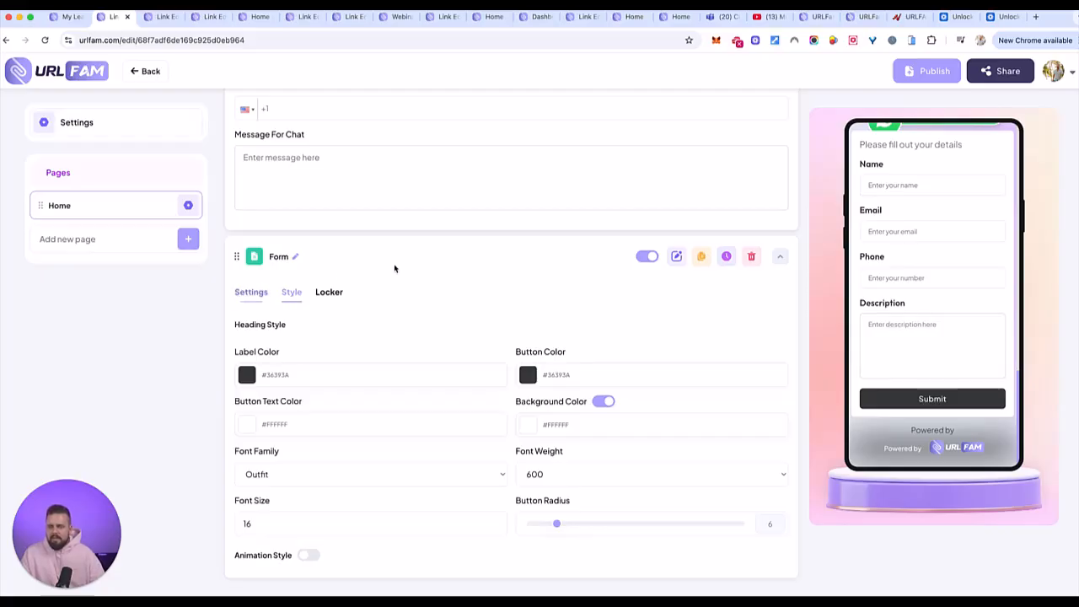
- Browse the Engagement elements, add an Instagram Feed element to the Home page and check it in the page preview
scroll(438, 286, "up", 15)
left_click(752, 182)
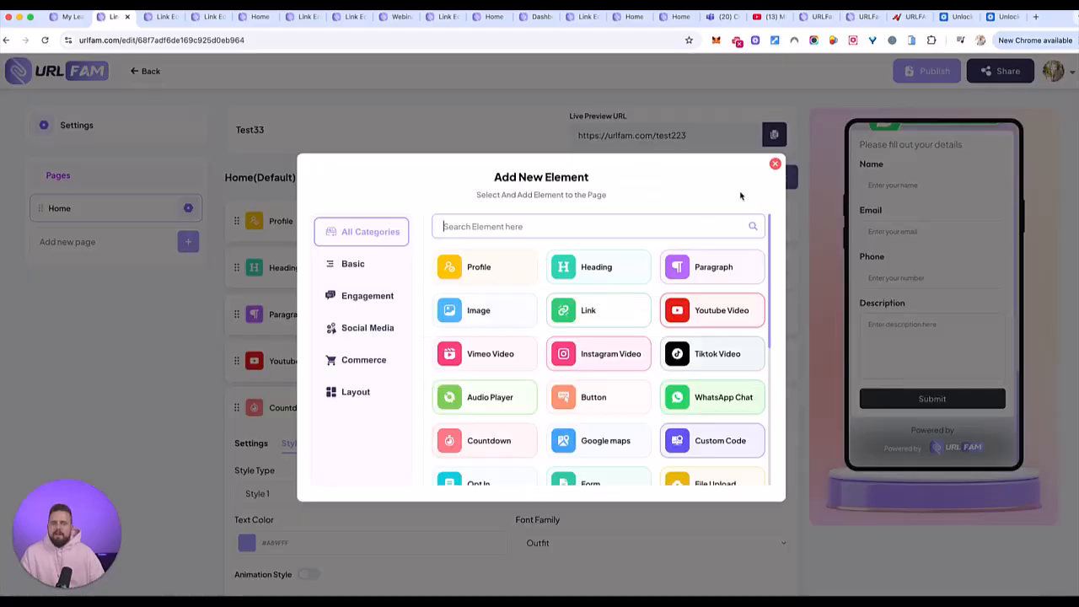
left_click(368, 296)
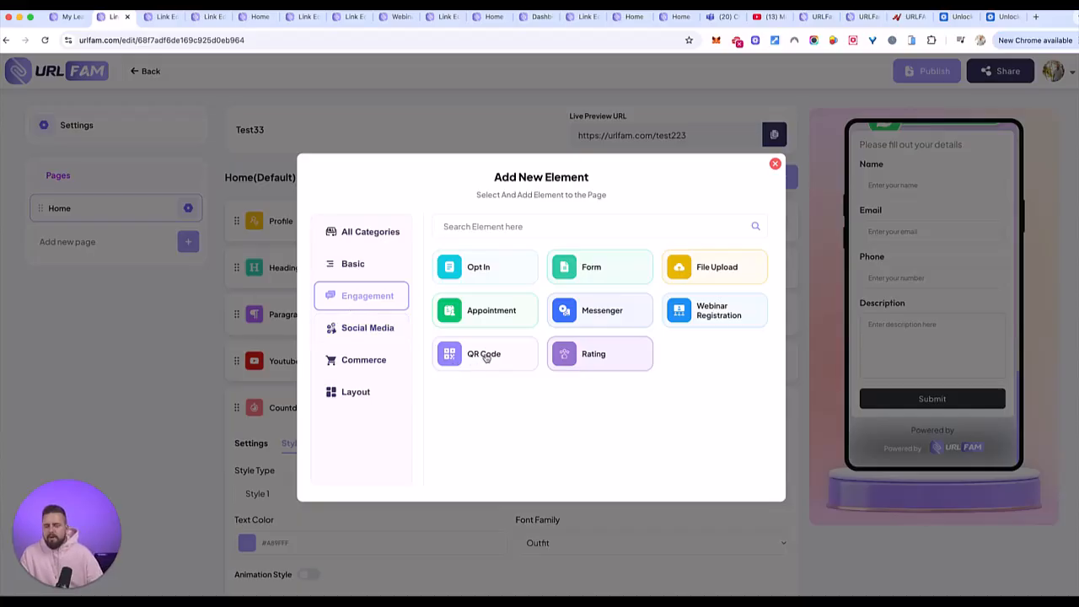
left_click(359, 330)
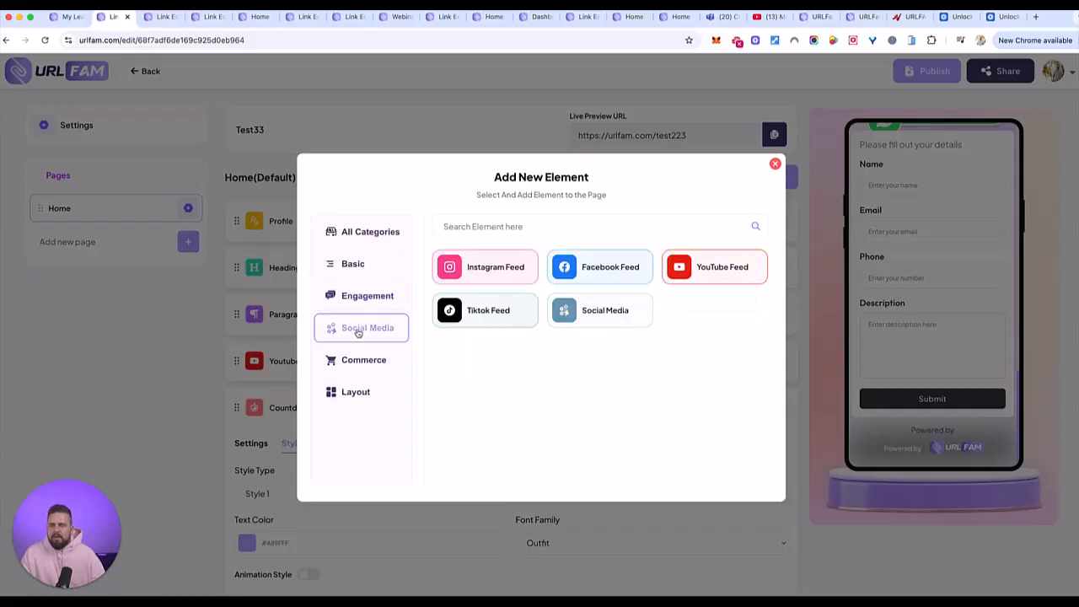
left_click(488, 271)
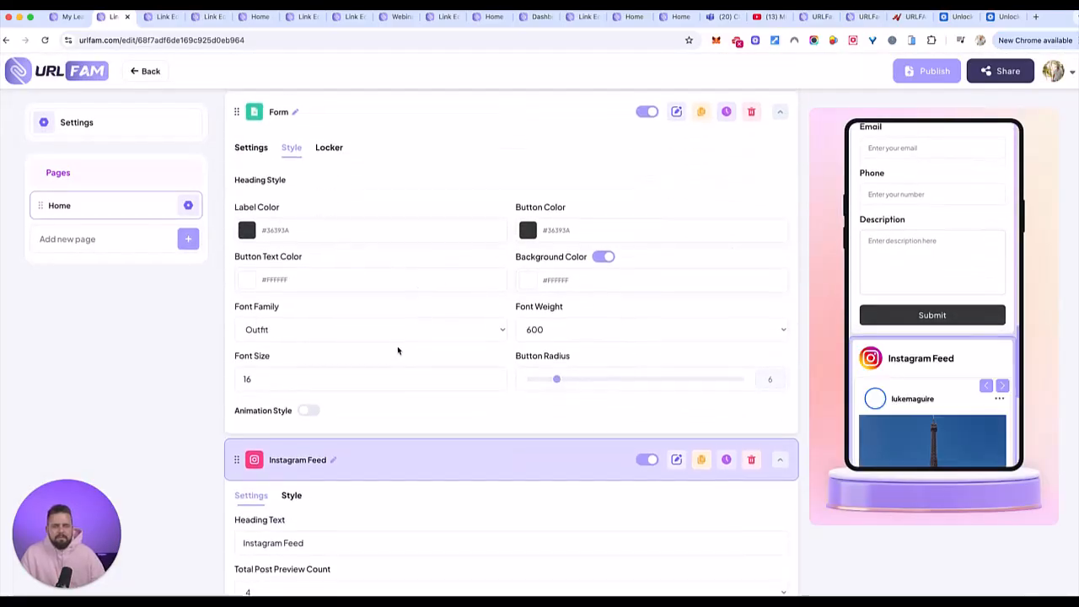
scroll(982, 358, "down", 5)
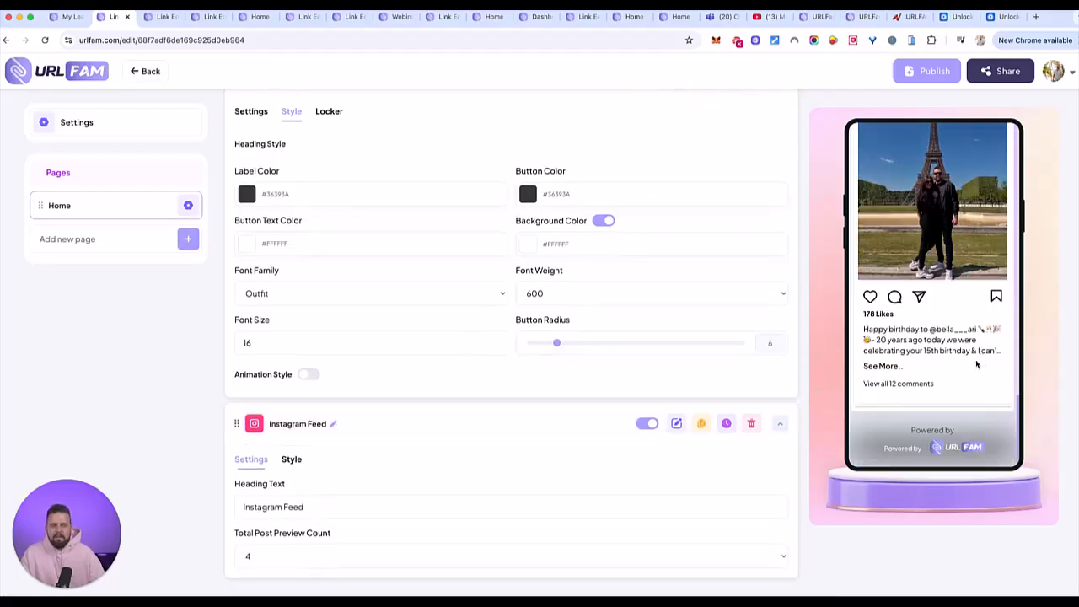
- Set the Instagram Feed's number of columns to 2 Columns
scroll(282, 463, "up", 1)
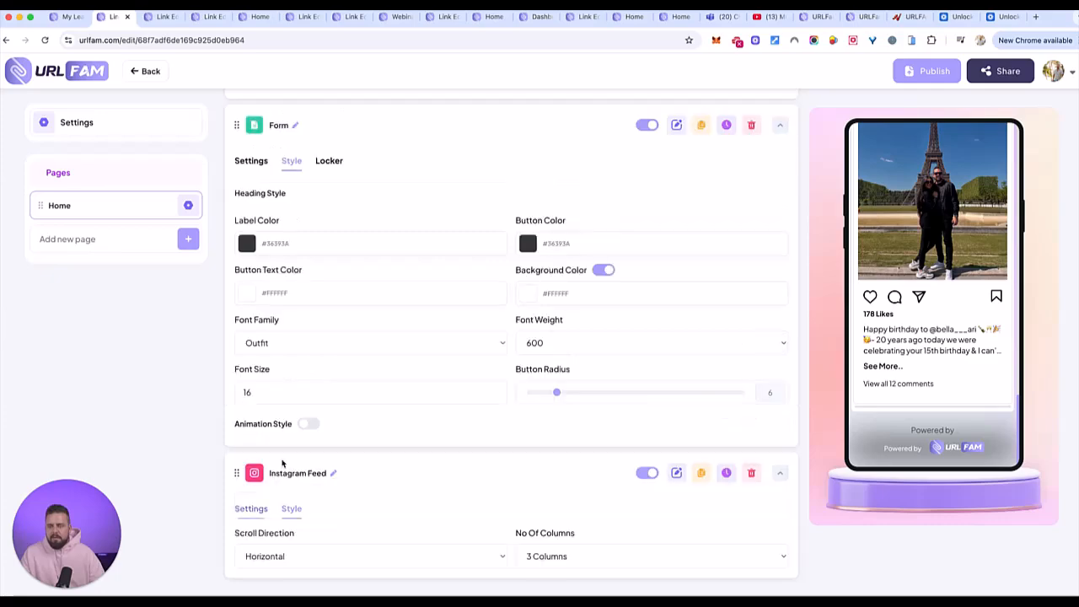
left_click(608, 555)
left_click(587, 544)
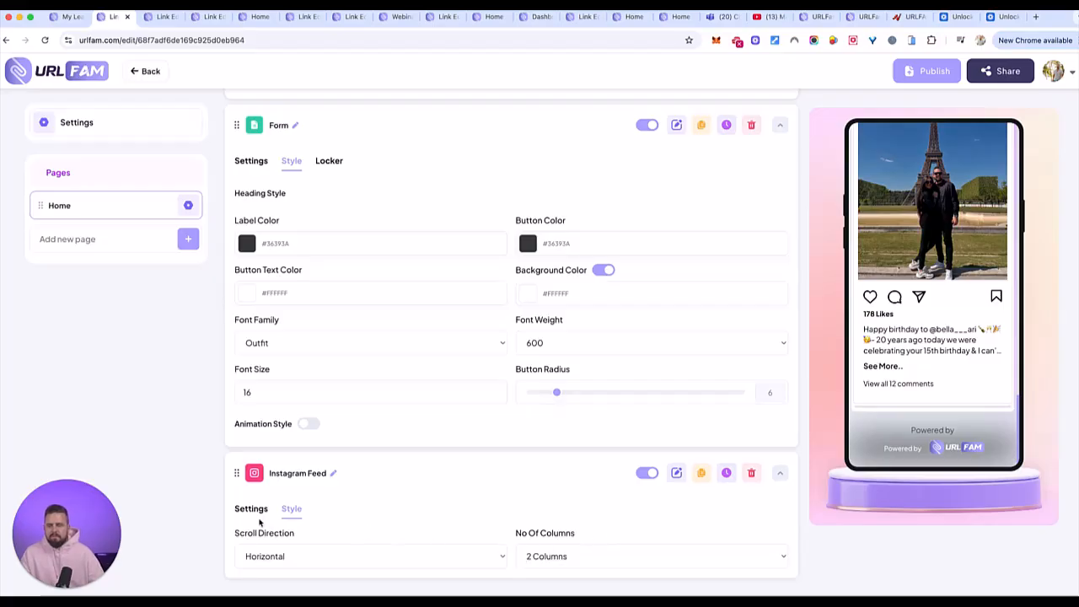
- Try the Vertical and Grid scroll directions for the Instagram Feed and compare both in the page preview
left_click(317, 557)
left_click(312, 571)
scroll(920, 334, "down", 8)
scroll(918, 332, "up", 6)
scroll(920, 334, "up", 3)
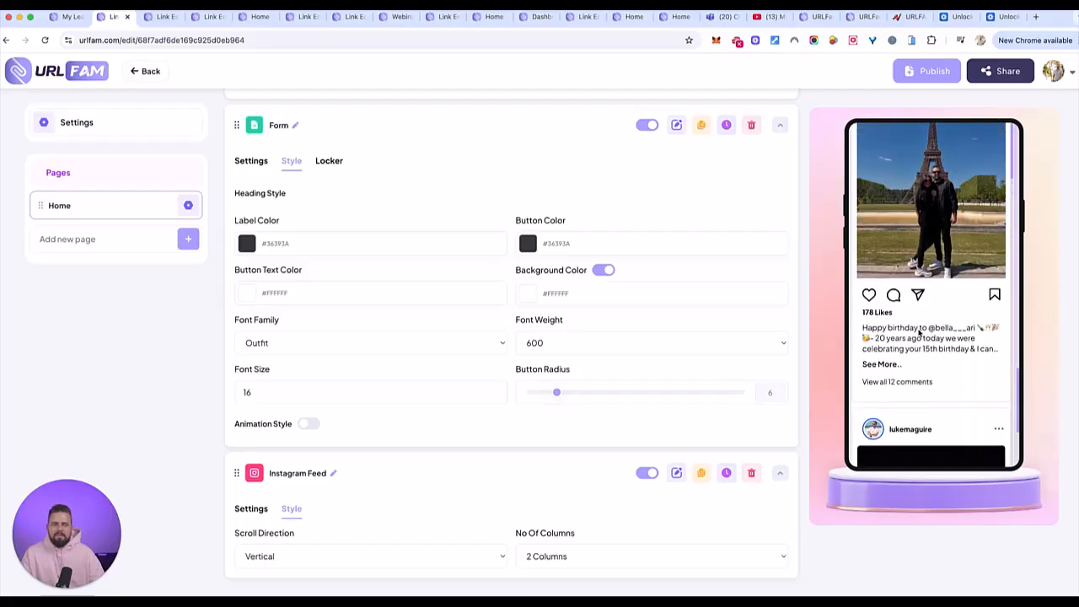
left_click(303, 558)
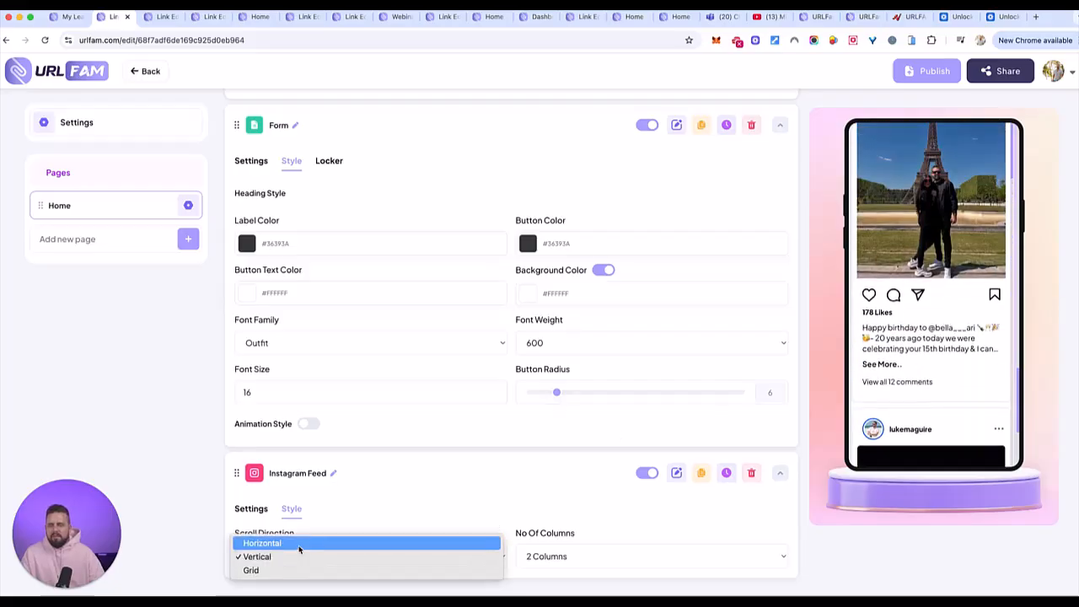
left_click(286, 571)
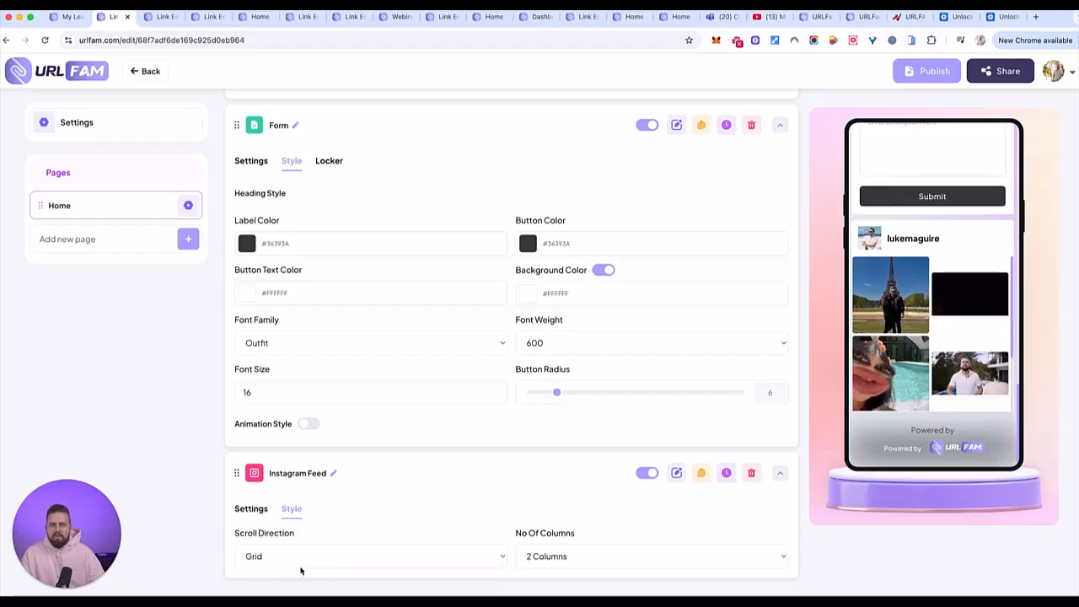
scroll(969, 357, "down", 2)
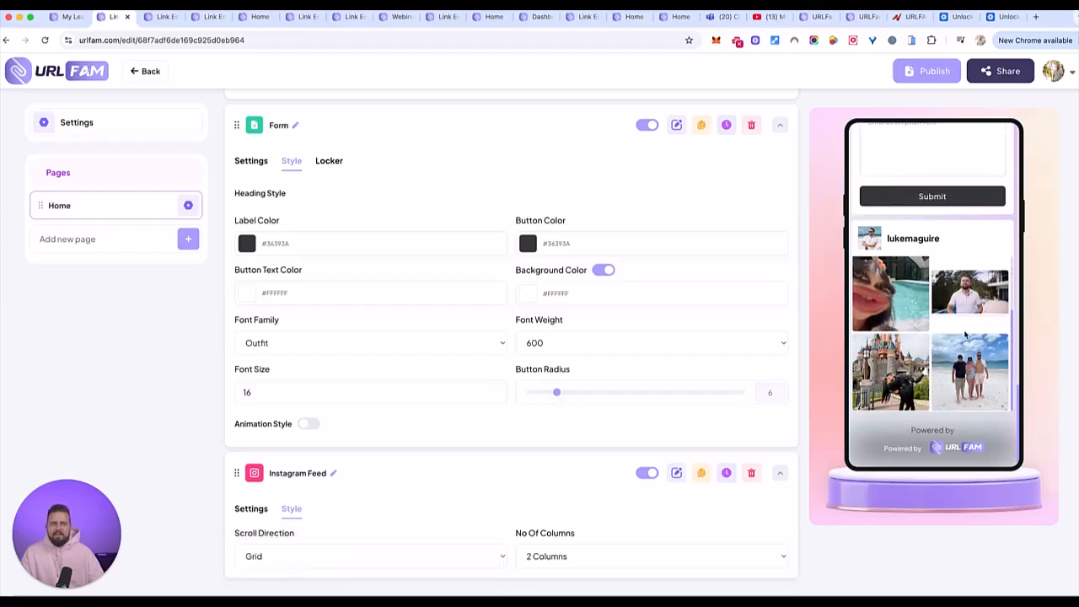
scroll(966, 336, "up", 2)
- Set the Instagram Feed's scroll direction to Horizontal and advance through the posts in the preview
left_click(268, 553)
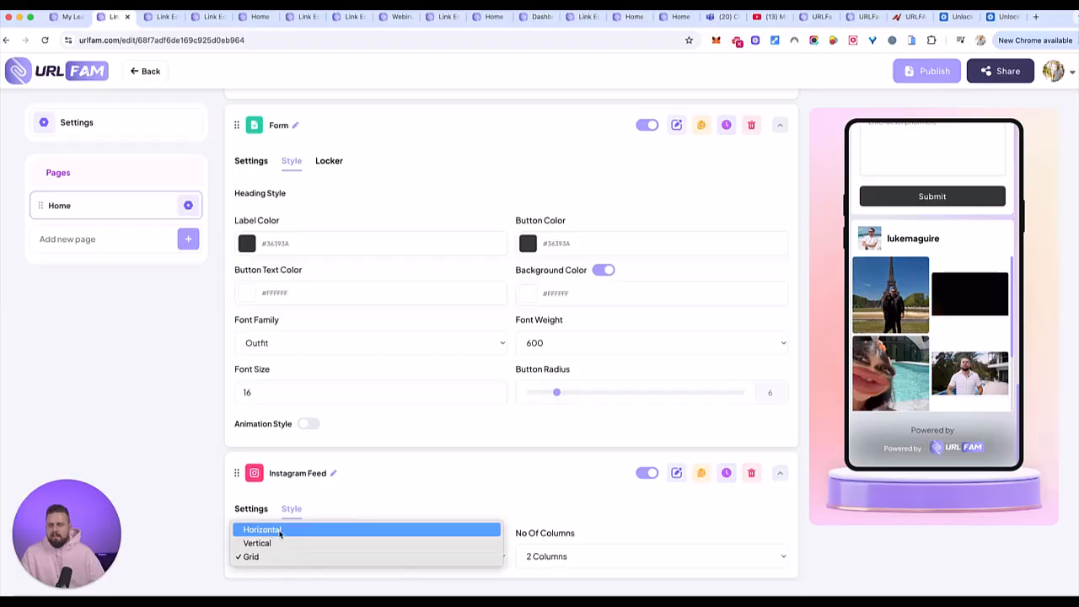
left_click(270, 529)
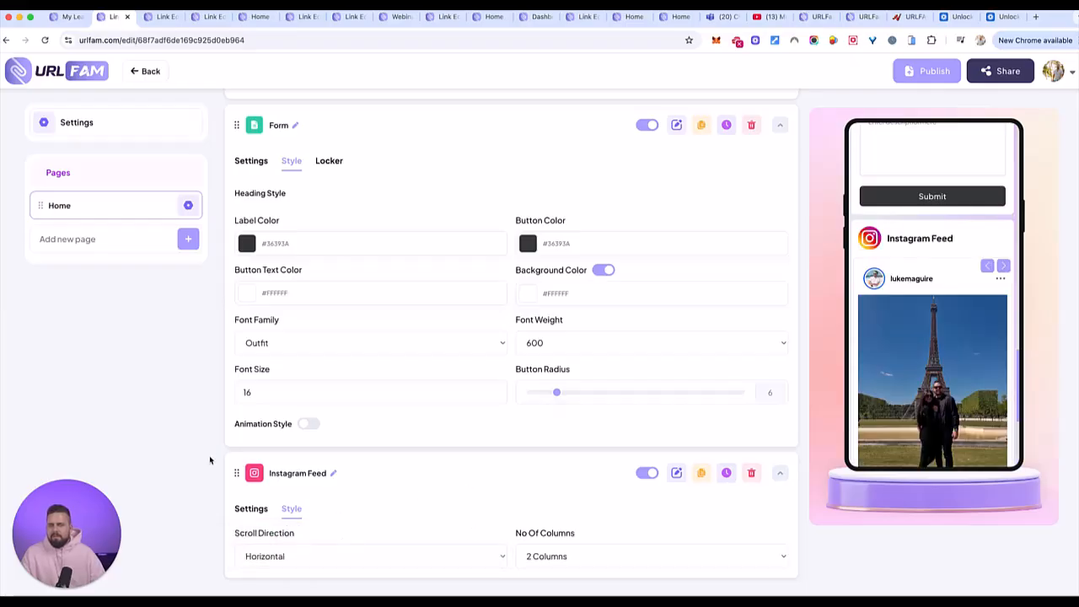
left_click(1003, 266)
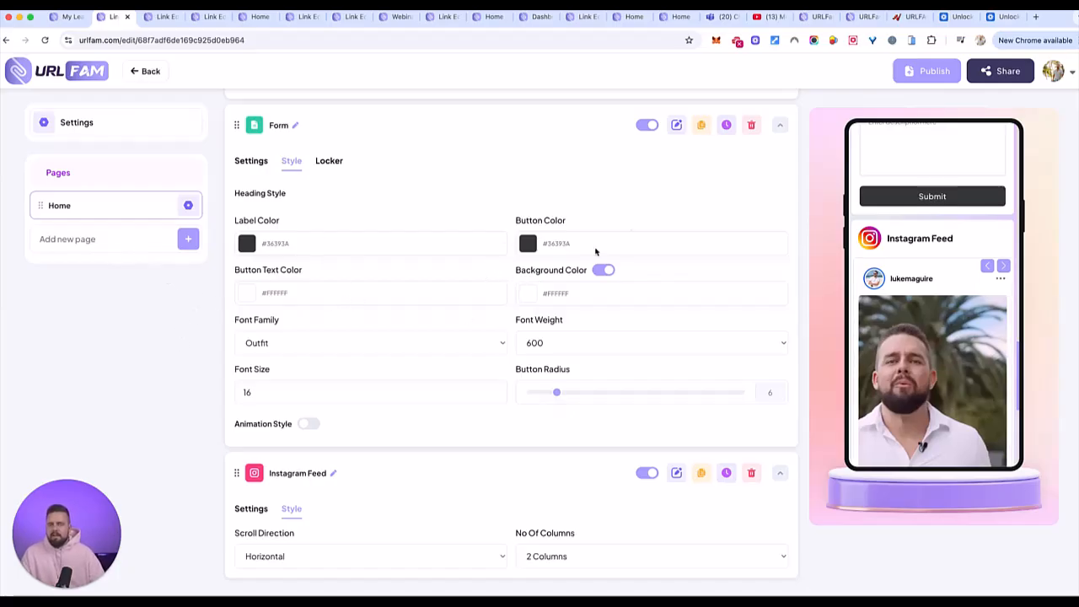
- Add a Social Media element to the Home page and look over its username fields for the different networks
scroll(807, 209, "up", 5)
scroll(807, 209, "up", 5)
left_click(741, 176)
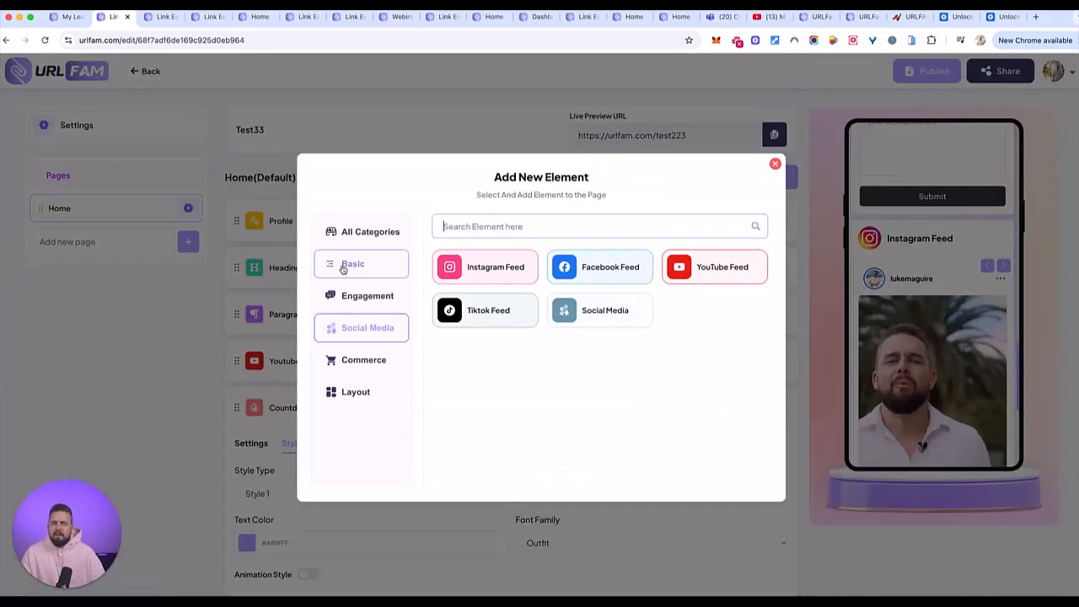
left_click(595, 313)
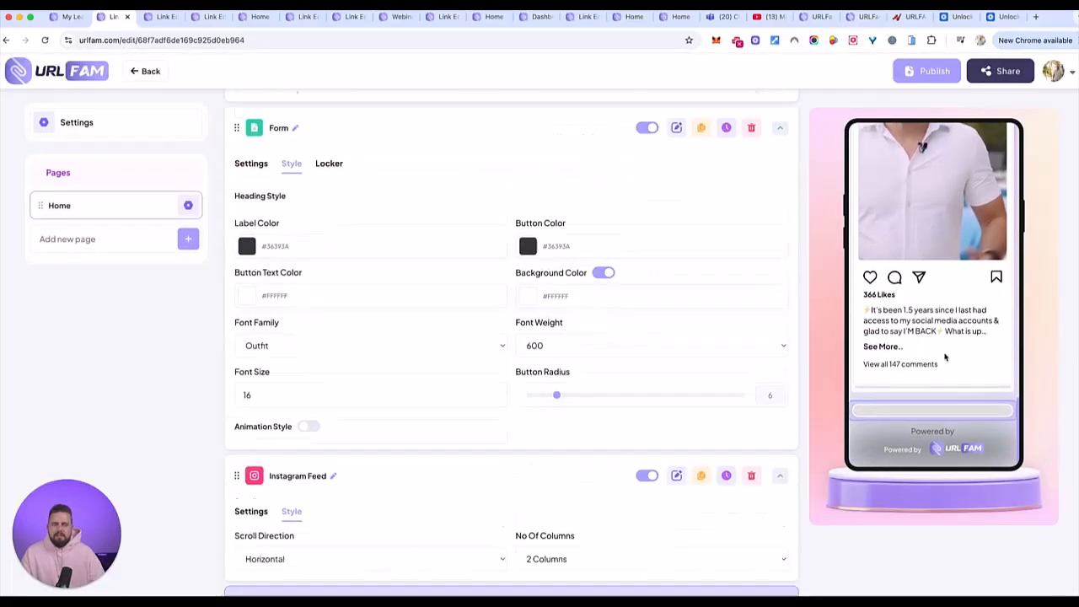
scroll(632, 379, "down", 5)
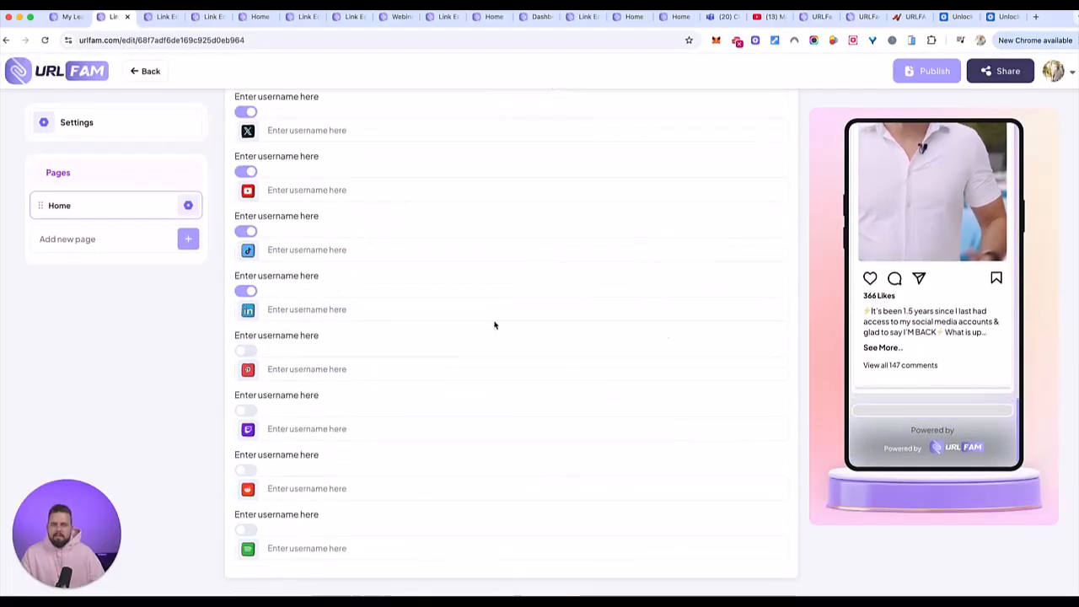
scroll(342, 299, "up", 3)
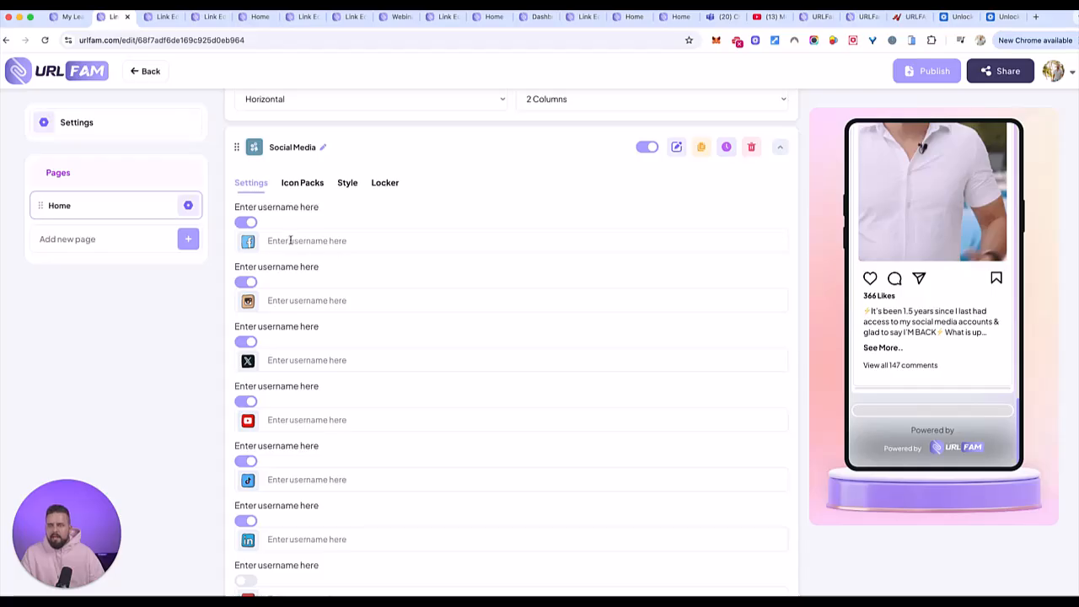
- Enter the profile usernames for Instagram and Facebook in the Social Media element
left_click(321, 300)
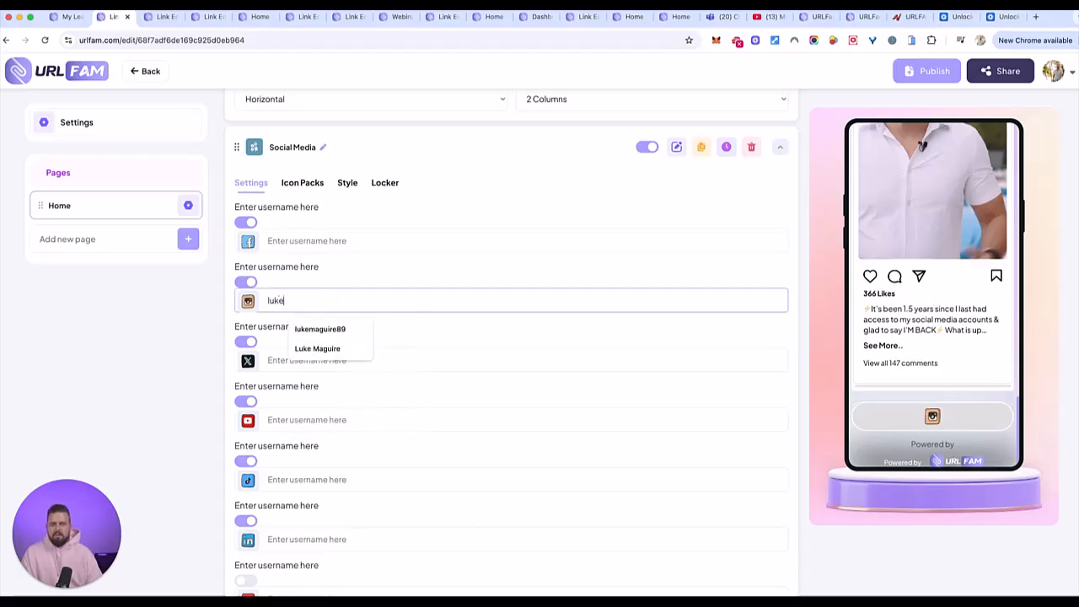
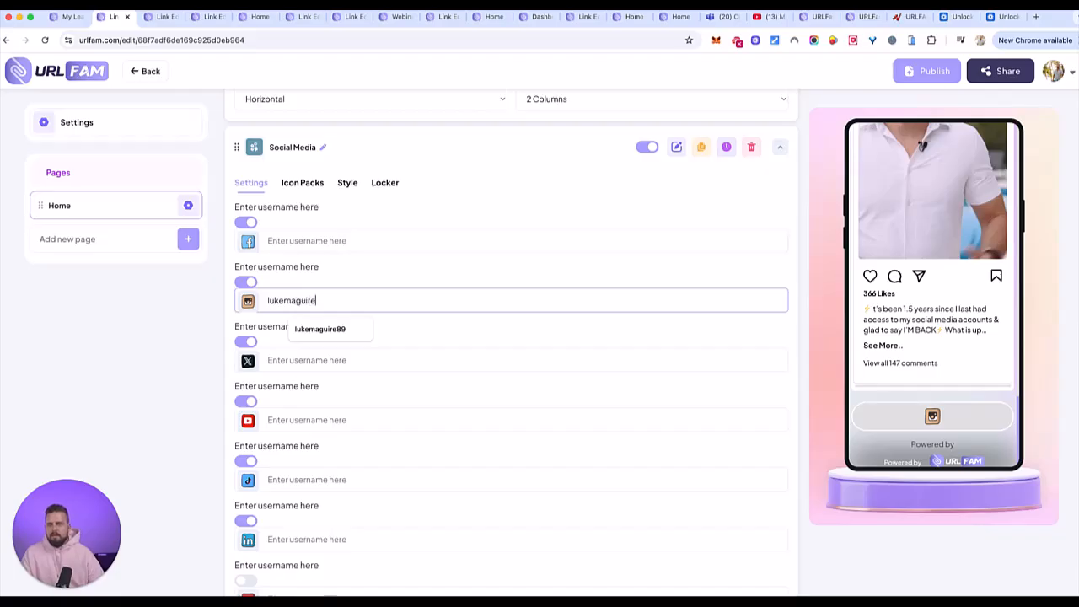
left_click(298, 242)
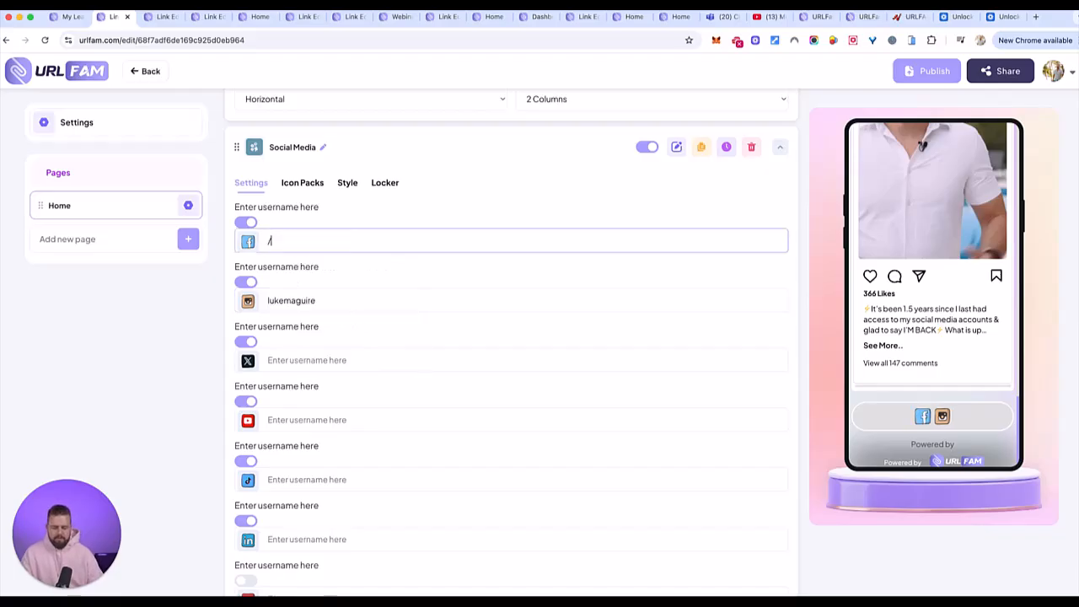
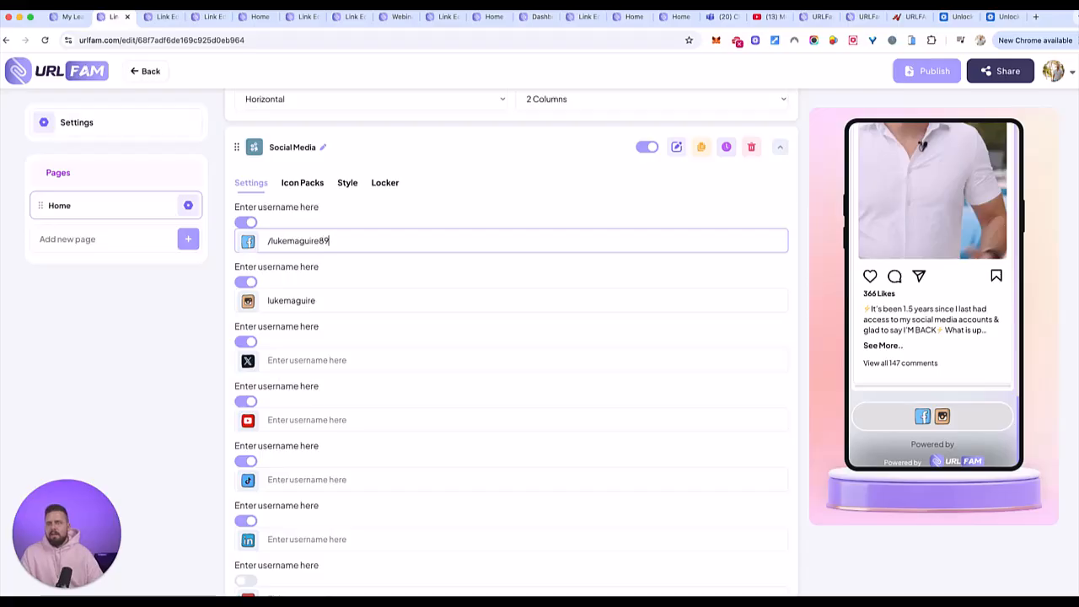
- Apply the outlined circular icon pack to the Social Media element
left_click(310, 183)
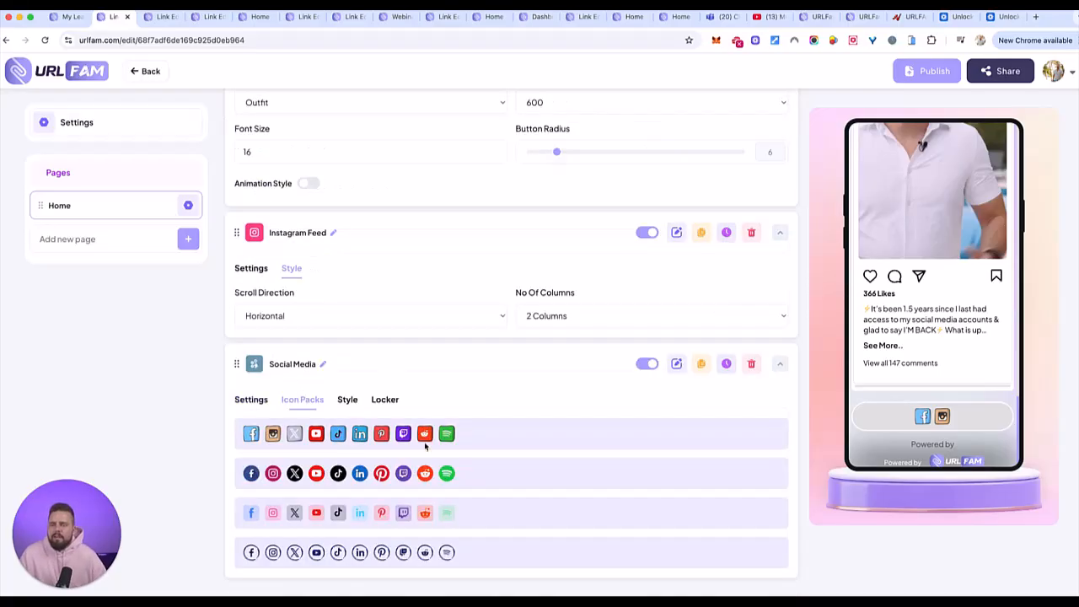
left_click(309, 556)
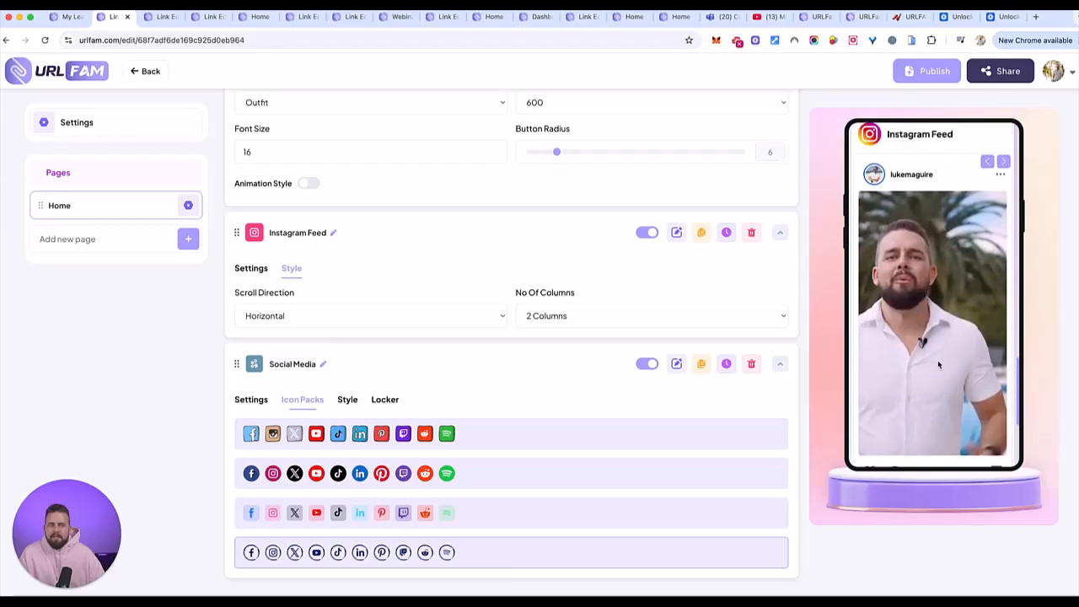
- Browse the Commerce and Layout elements, add a Greeting element and move it above the Profile element on the Home page
scroll(754, 202, "up", 10)
scroll(754, 202, "up", 3)
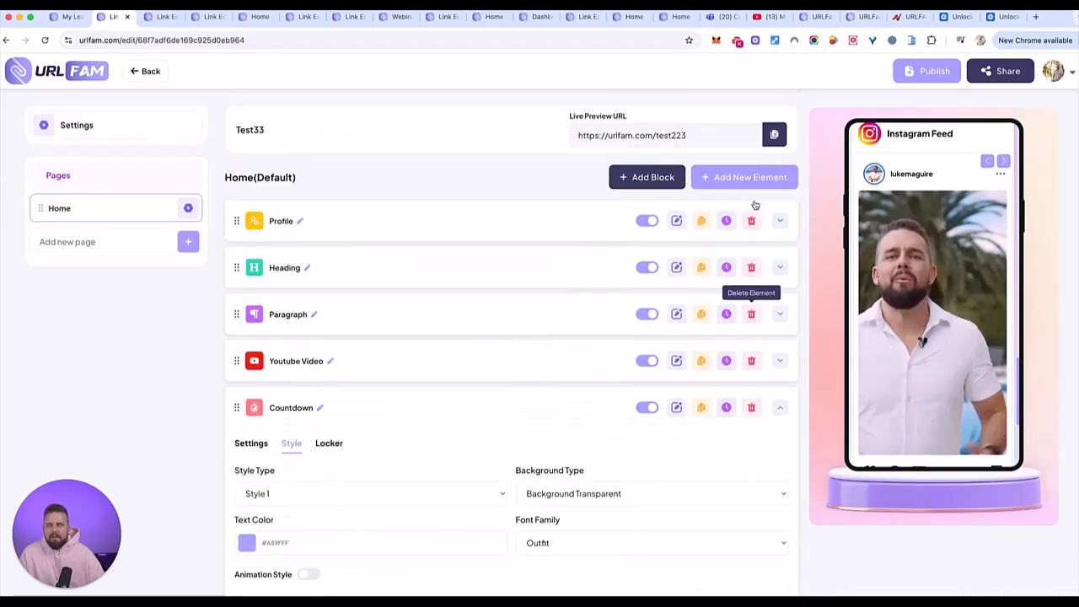
left_click(744, 176)
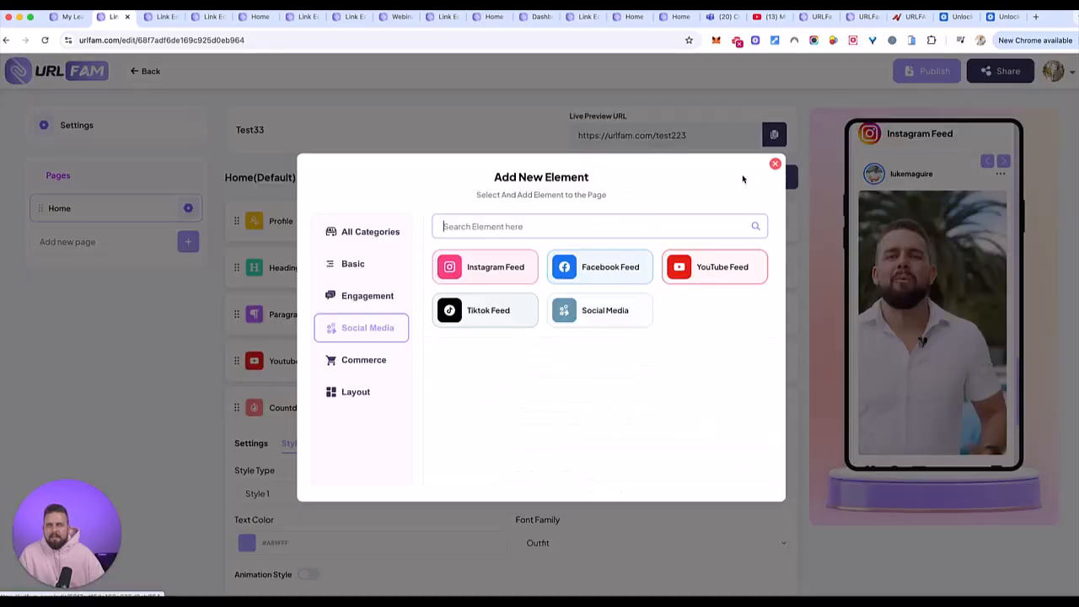
left_click(345, 360)
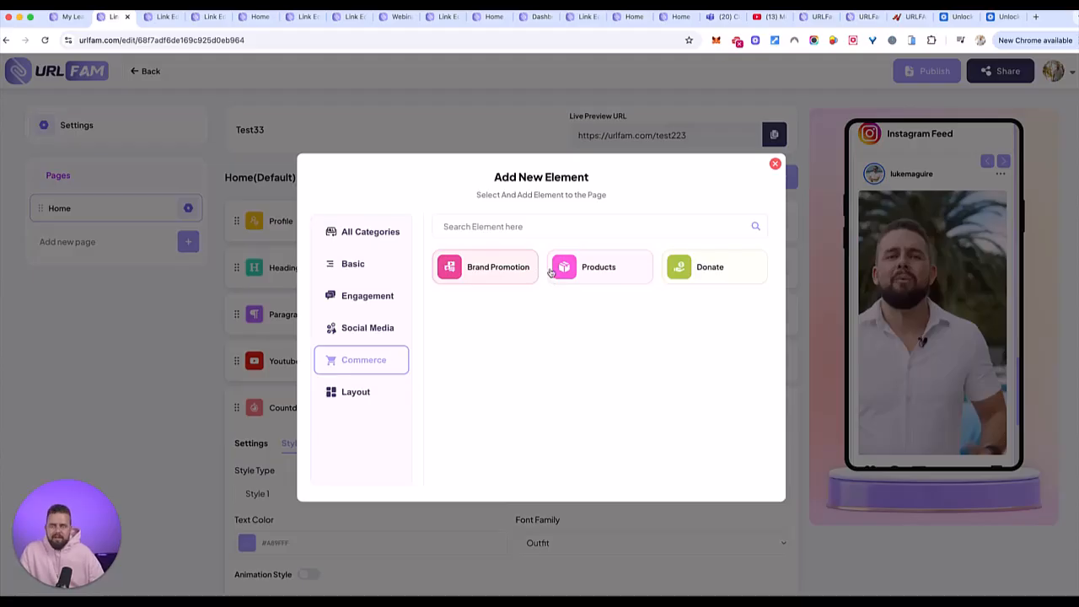
left_click(355, 398)
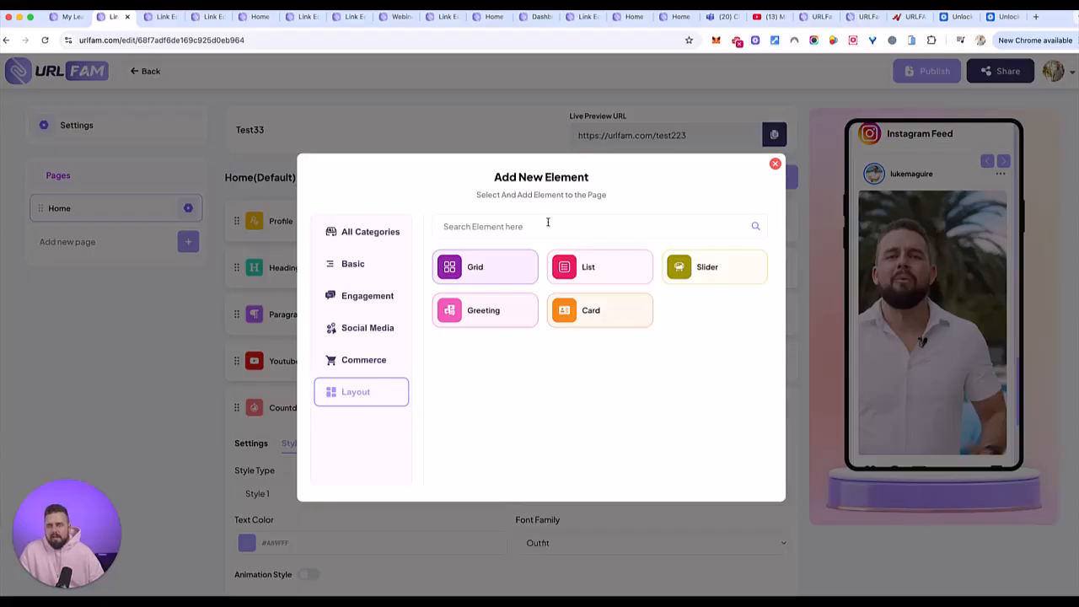
left_click(498, 320)
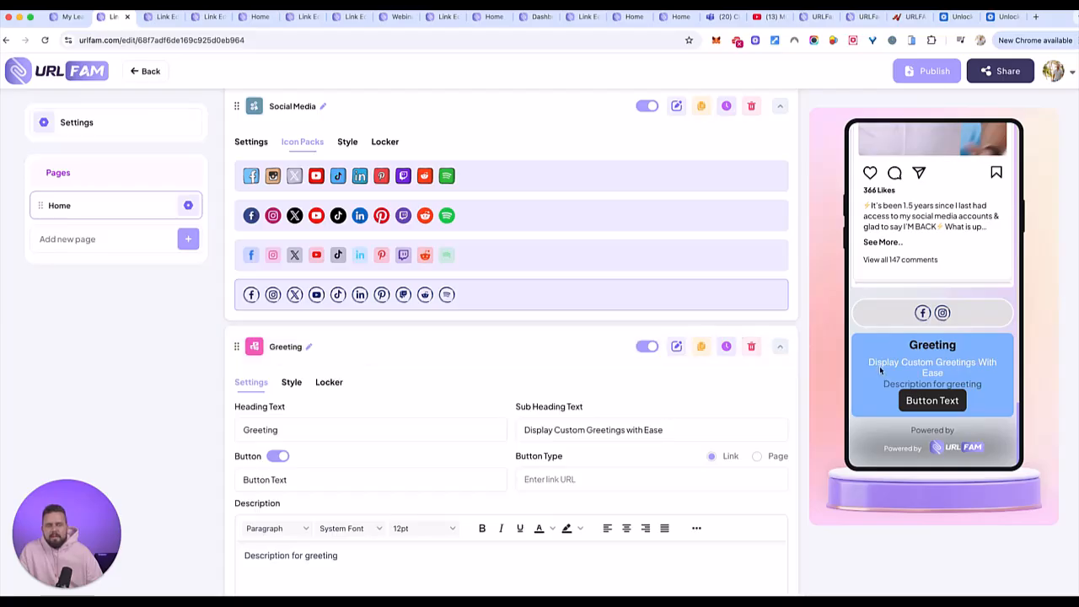
left_click_drag(237, 346, 225, 209)
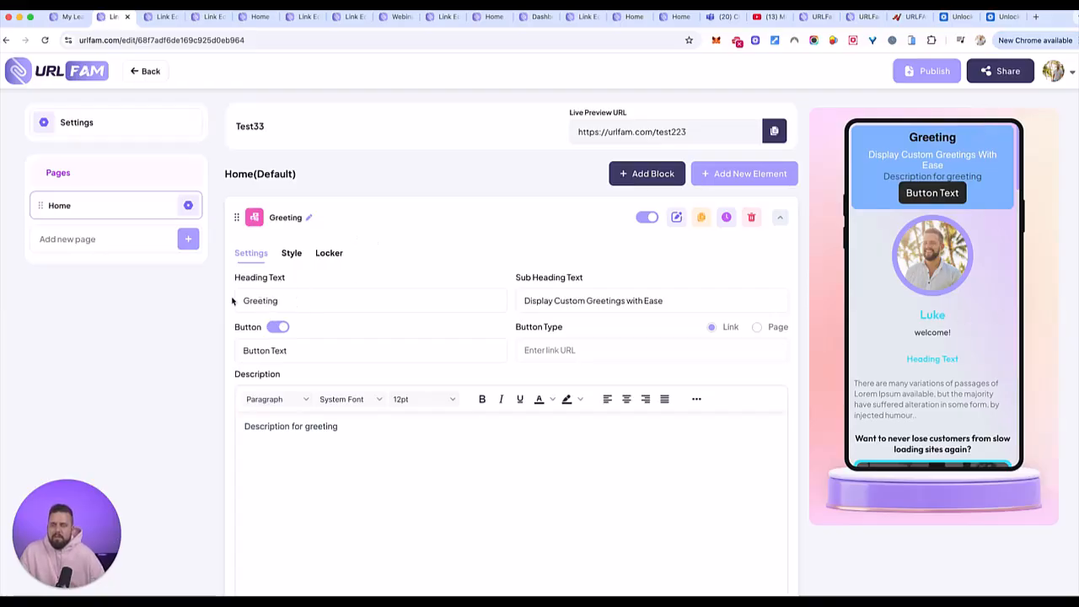
- Look over the title, script, description and lock options for creating a new page, and close the form without creating one
left_click(189, 239)
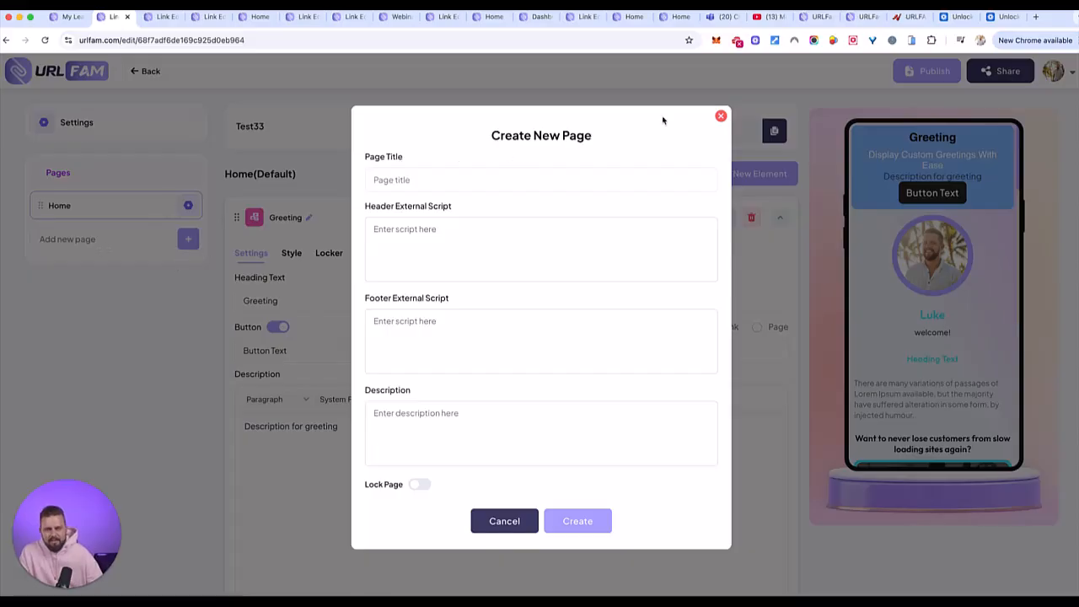
left_click(721, 118)
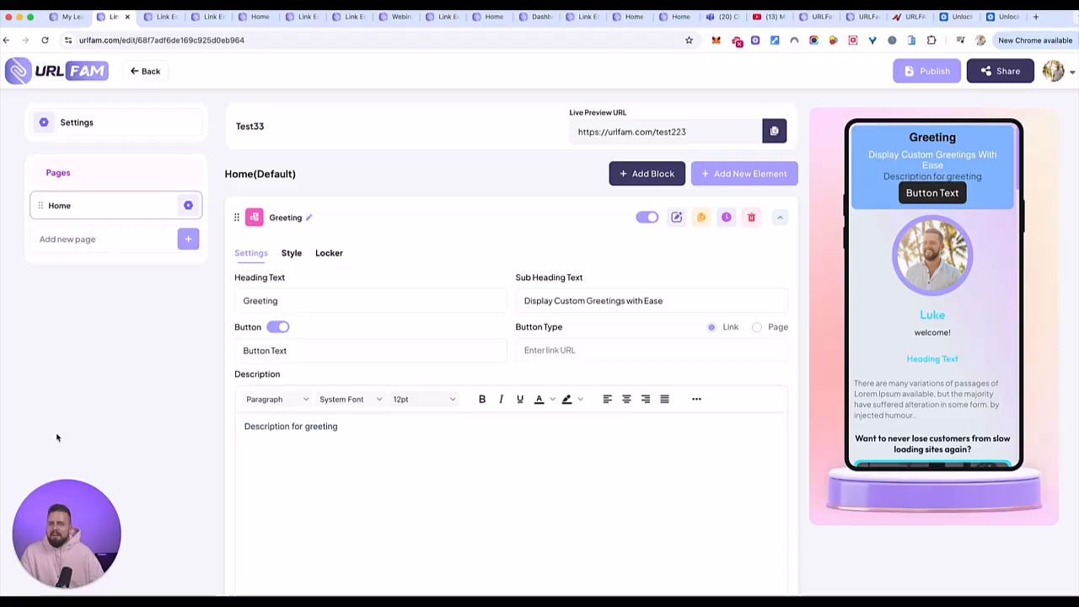
- Switch to the link editor containing the MARKETING PRODUCT page and look through its preview from the profile to the appointment section
left_click(252, 17)
left_click(200, 18)
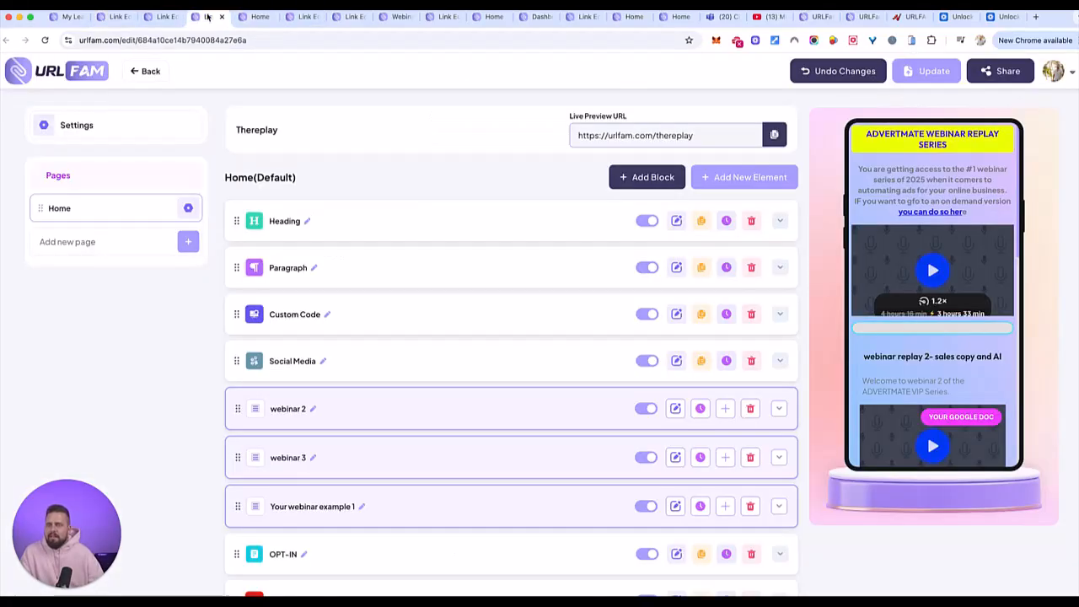
left_click(163, 19)
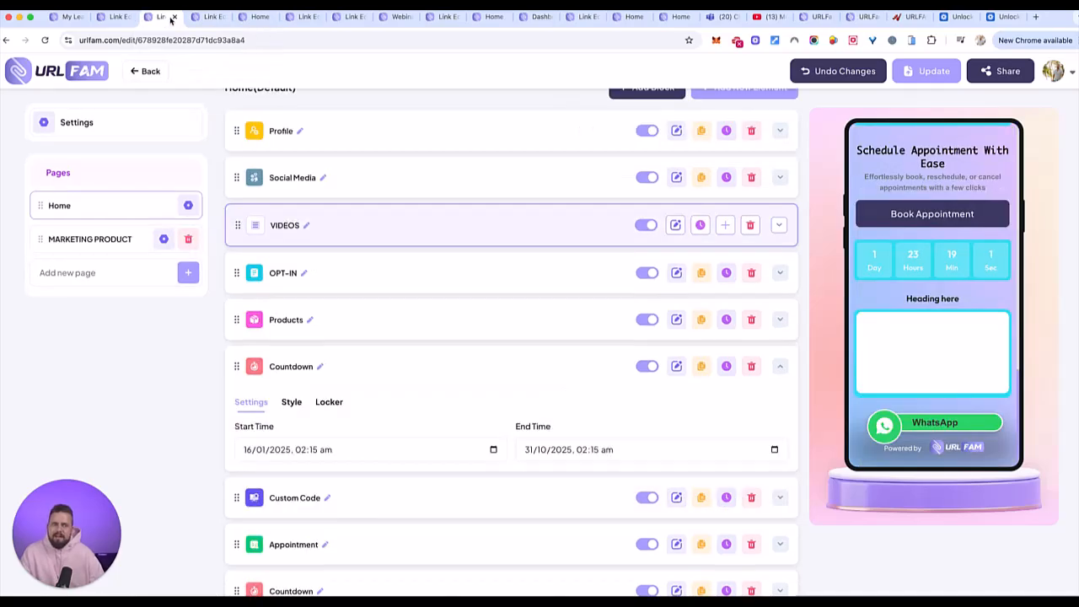
scroll(939, 309, "up", 15)
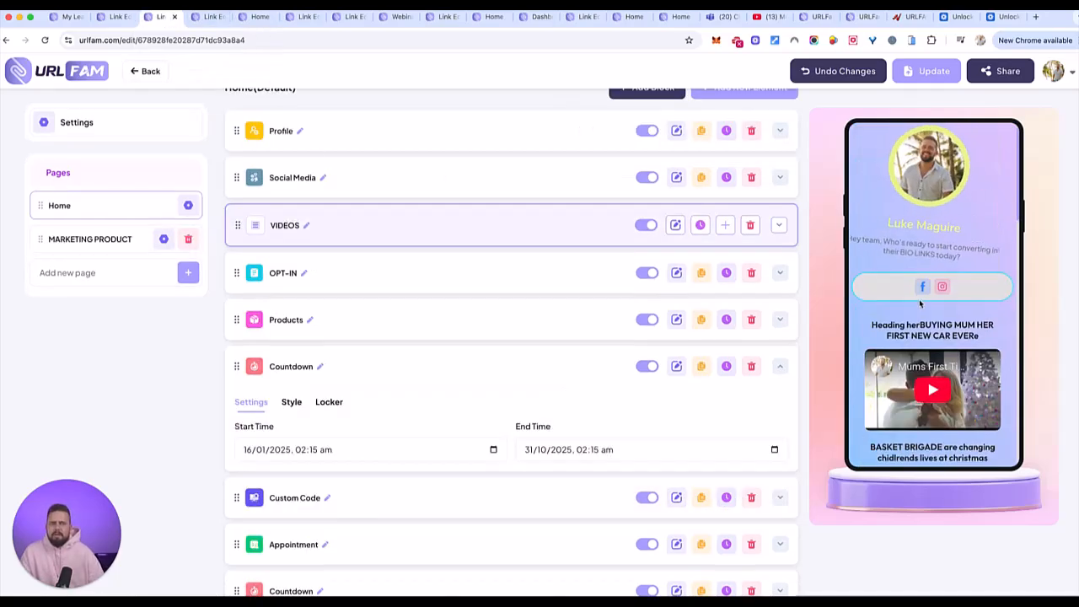
scroll(919, 303, "down", 10)
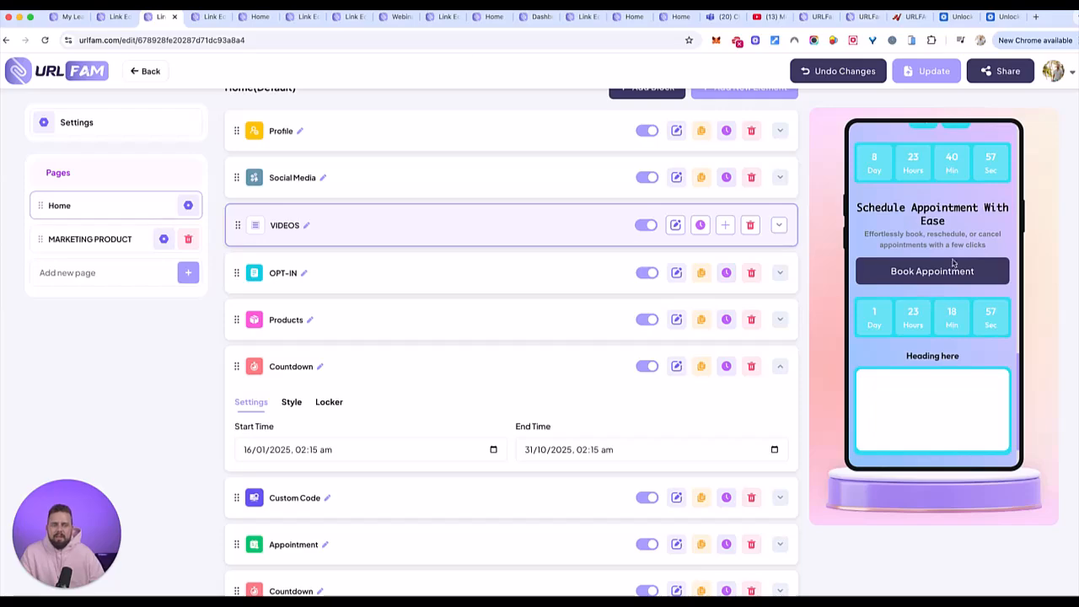
- View the live thereplay page and look through its webinar replay videos and notes buttons
left_click(251, 18)
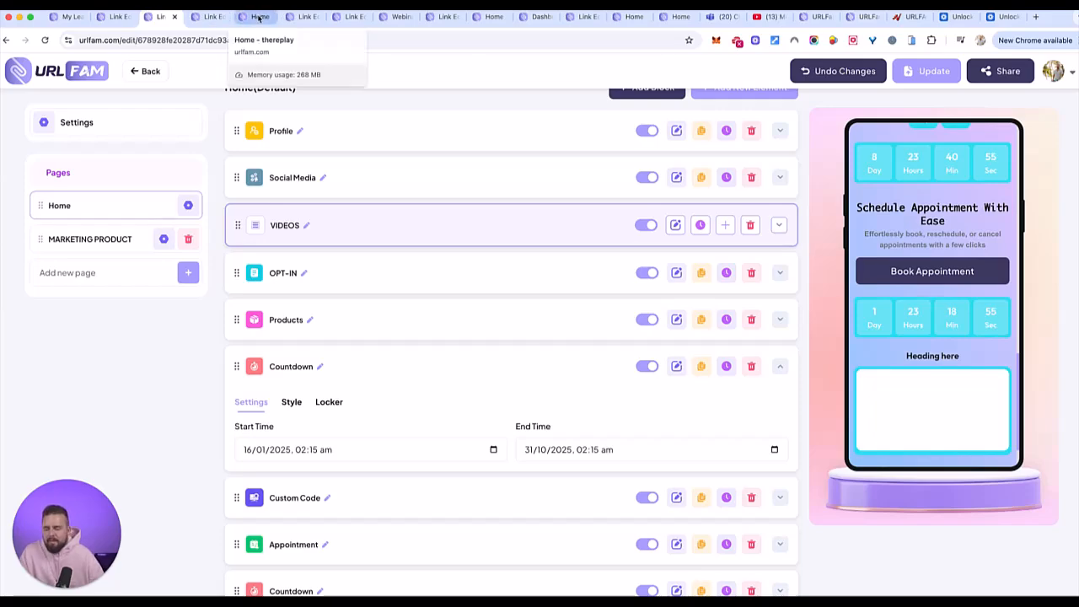
scroll(504, 225, "up", 2)
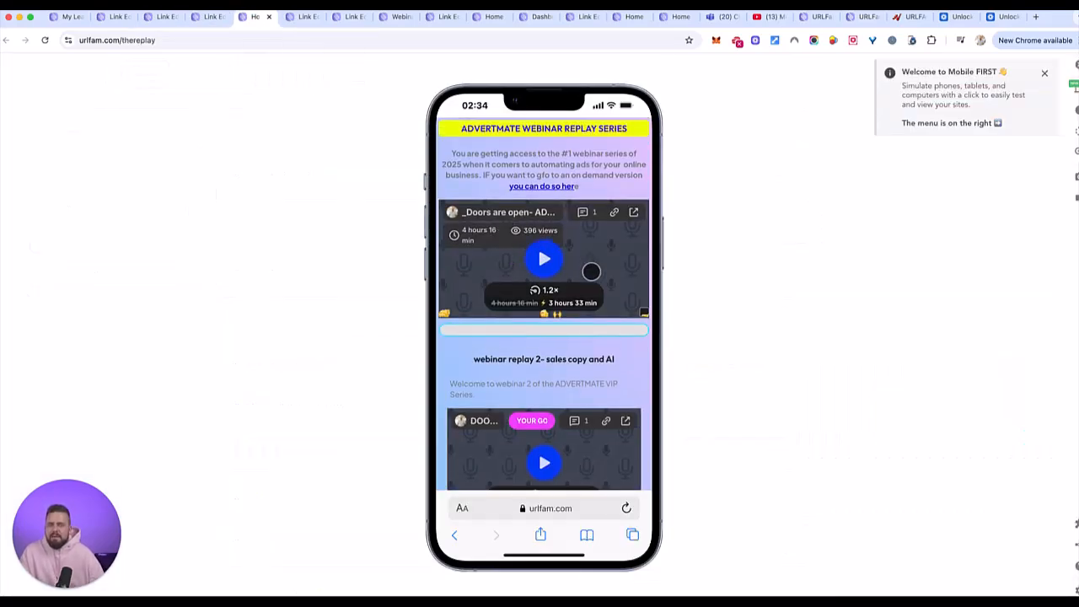
scroll(565, 259, "down", 2)
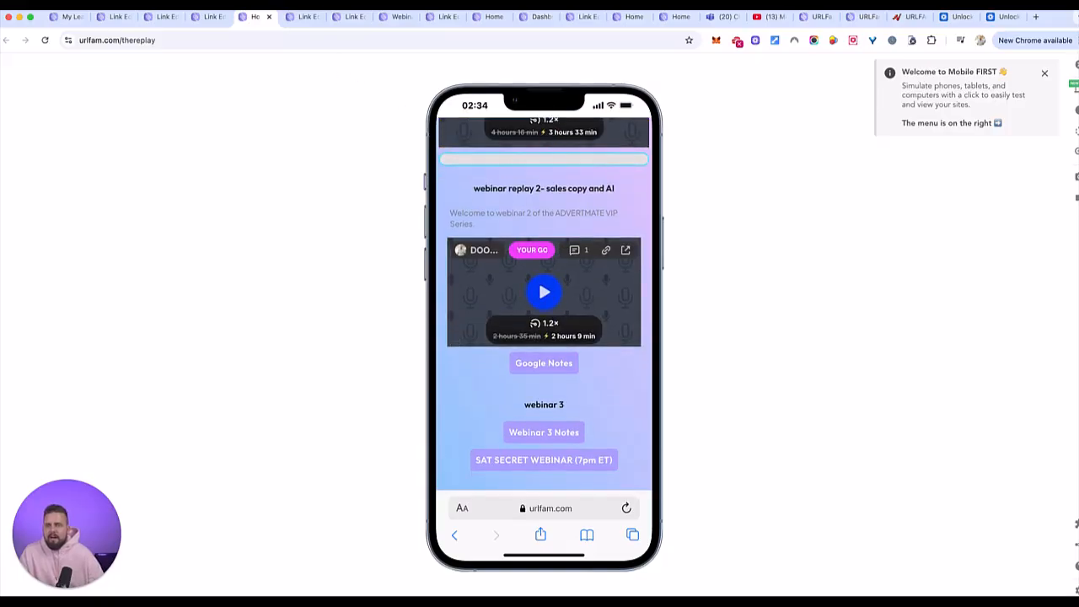
- Switch to the dog products link editor and examine the profile, video, countdown and form in its preview
left_click(295, 19)
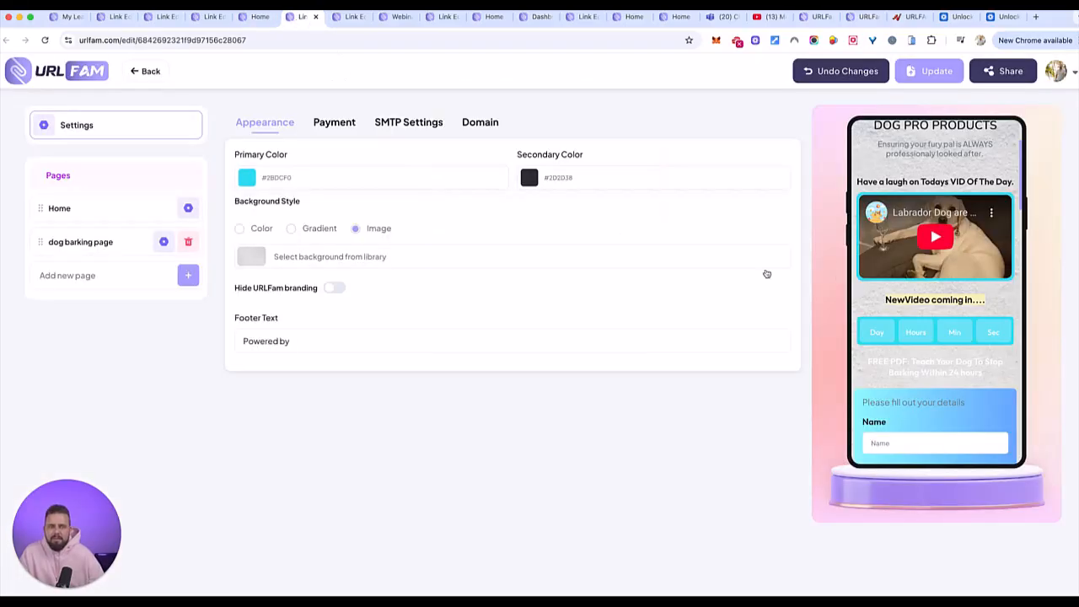
scroll(886, 286, "up", 2)
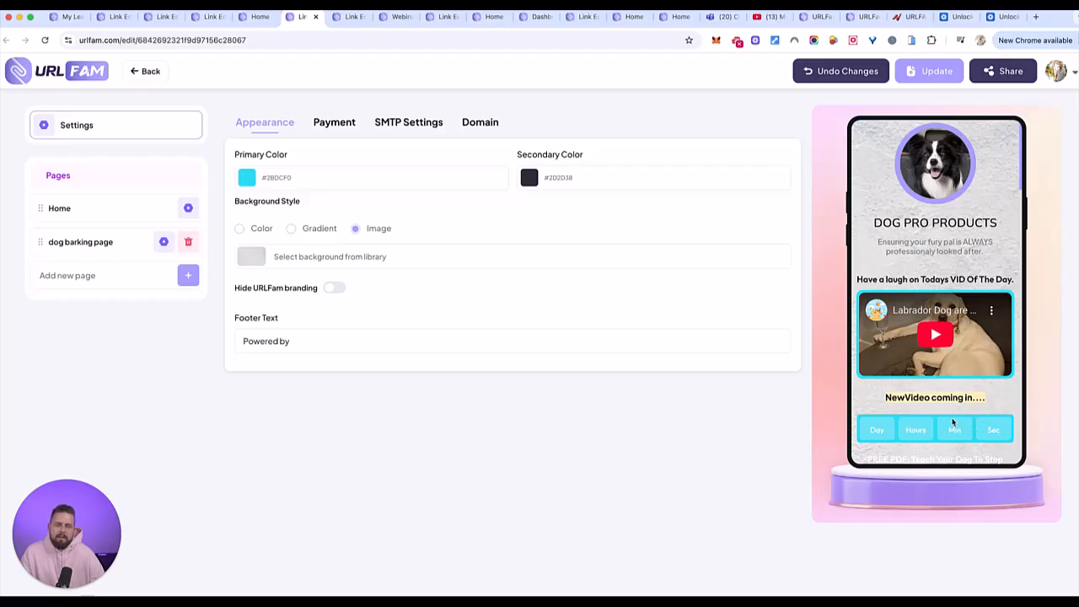
scroll(933, 421, "down", 2)
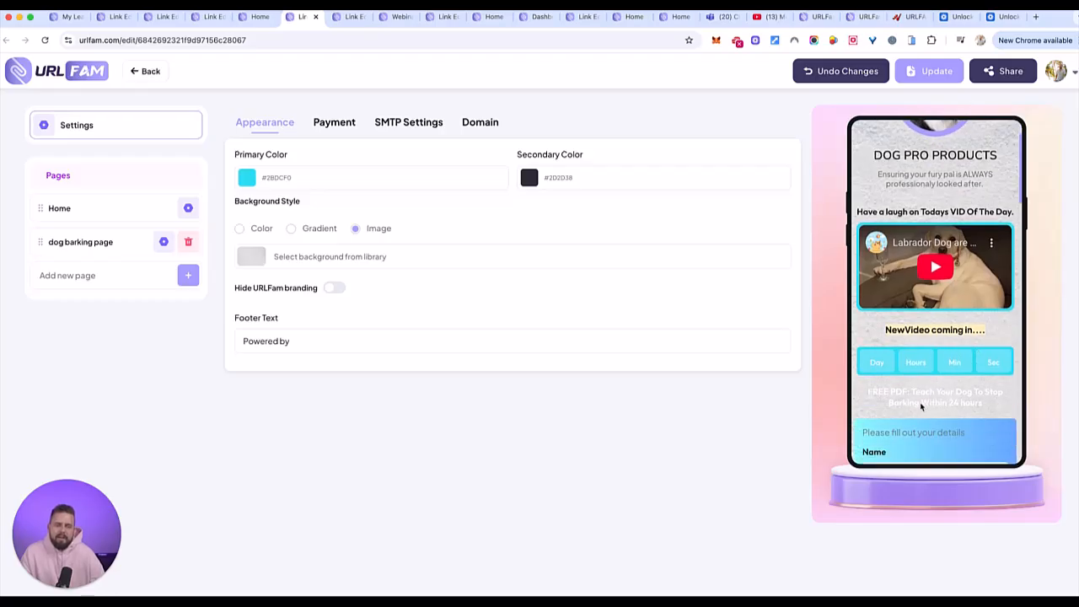
- Switch to the Carrepair link editor and examine its preview from the slider and services to the Book Your Service form
left_click(344, 17)
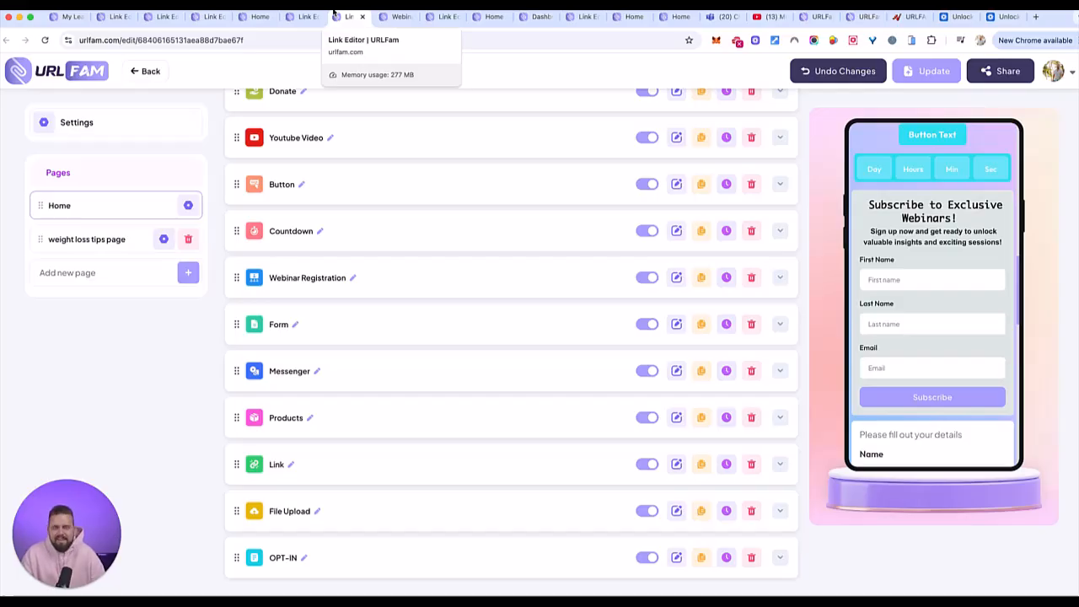
left_click(401, 16)
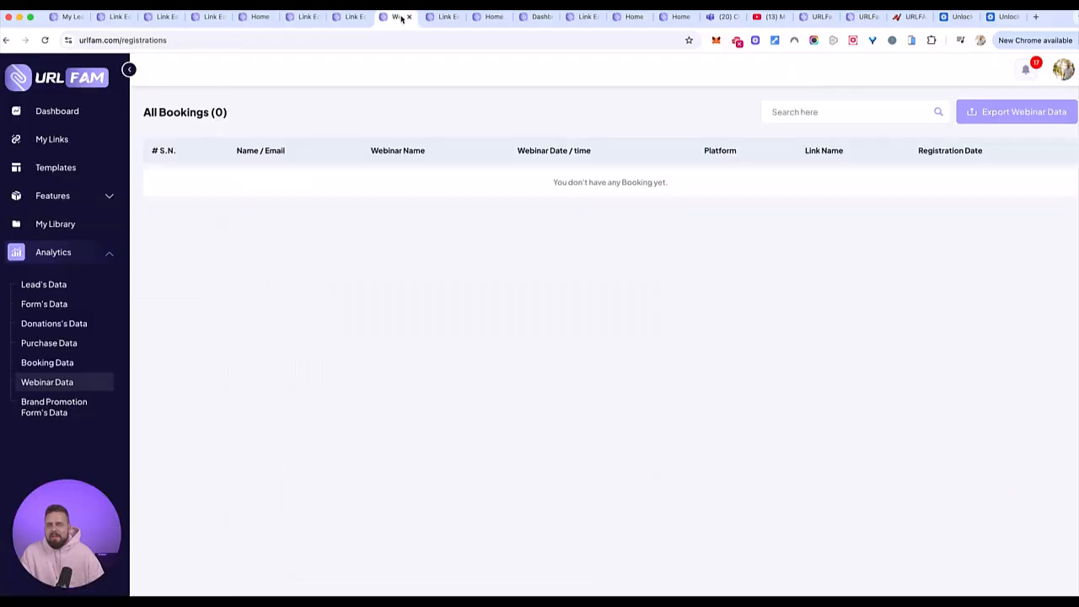
left_click(441, 18)
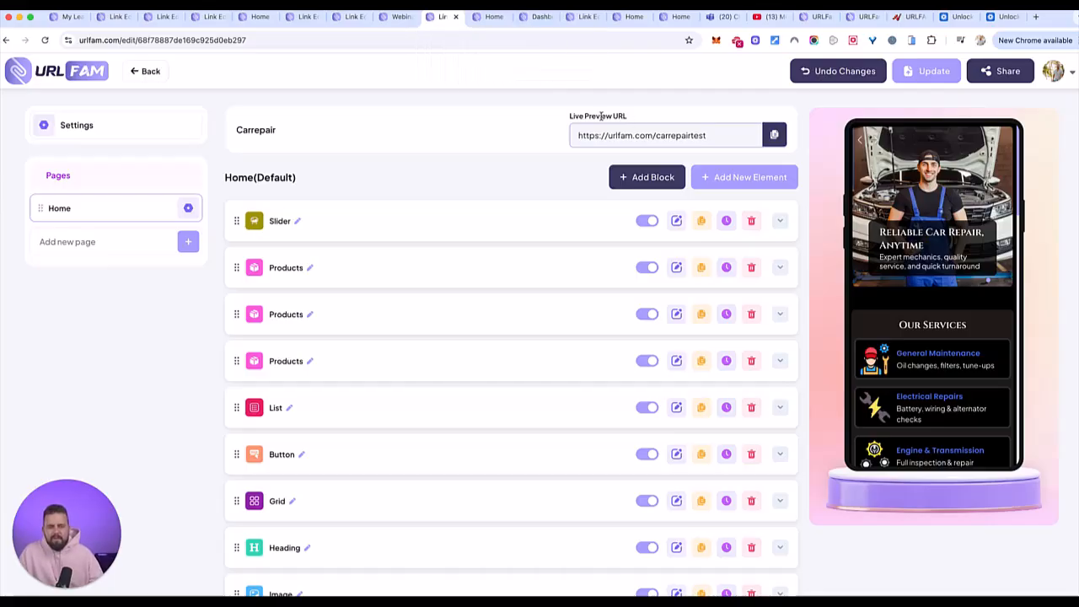
scroll(923, 242, "down", 3)
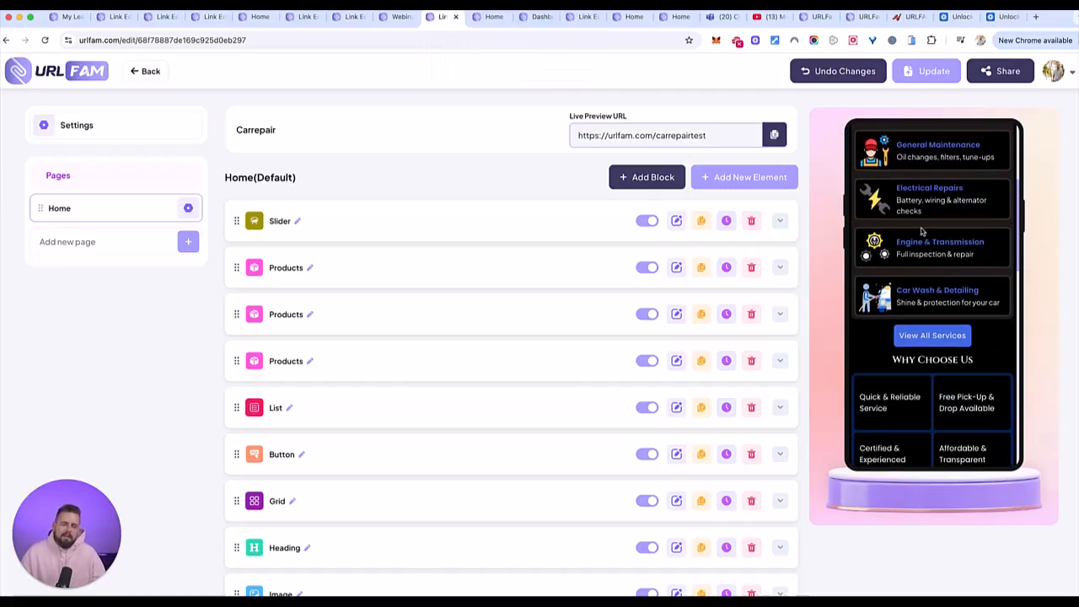
scroll(918, 212, "up", 3)
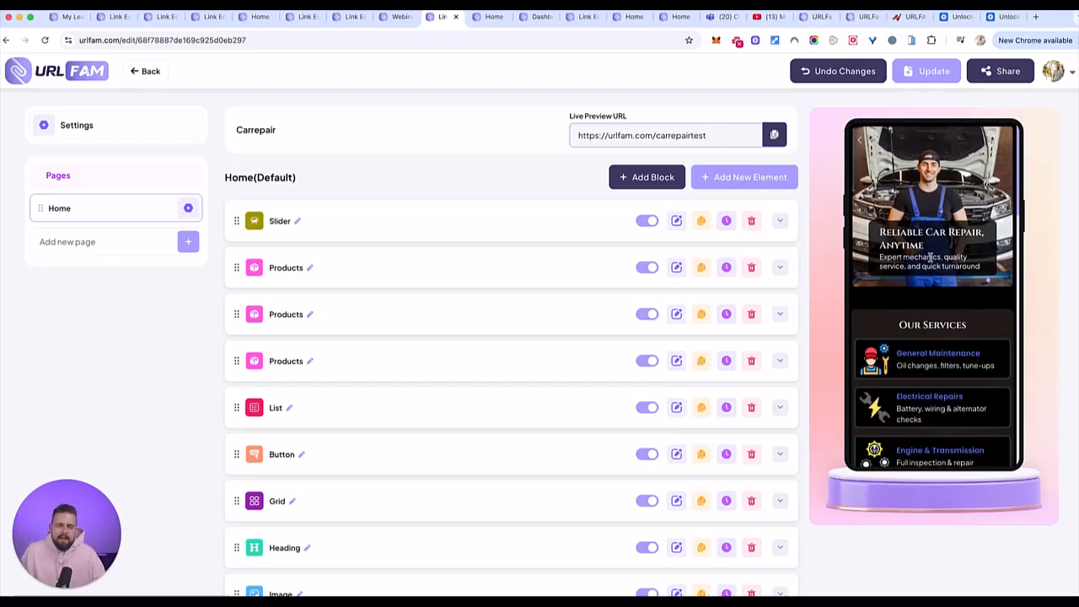
scroll(959, 344, "down", 3)
scroll(955, 344, "down", 5)
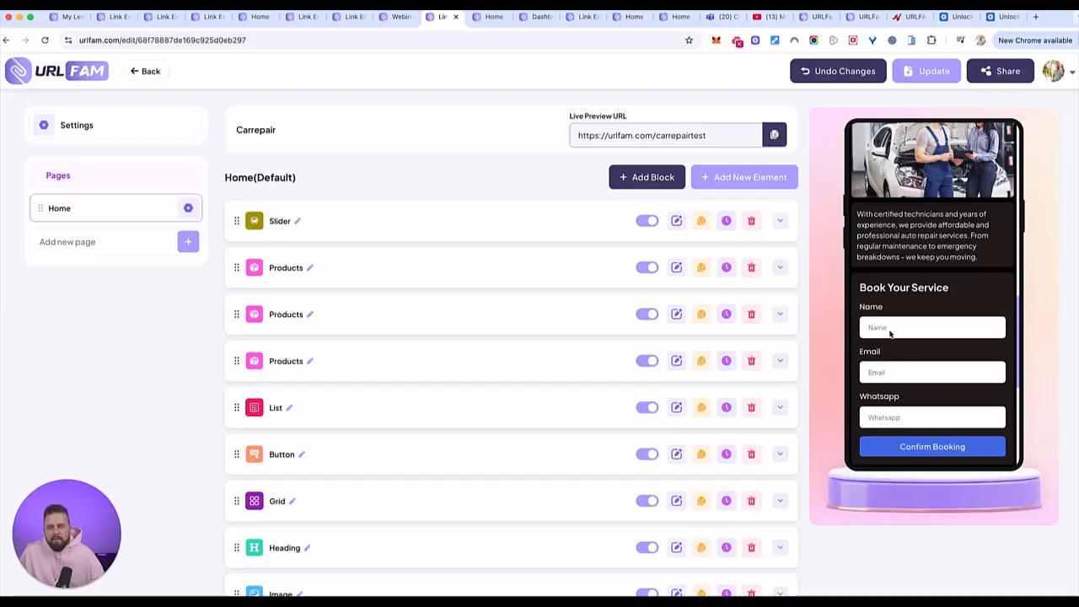
scroll(890, 335, "up", 1)
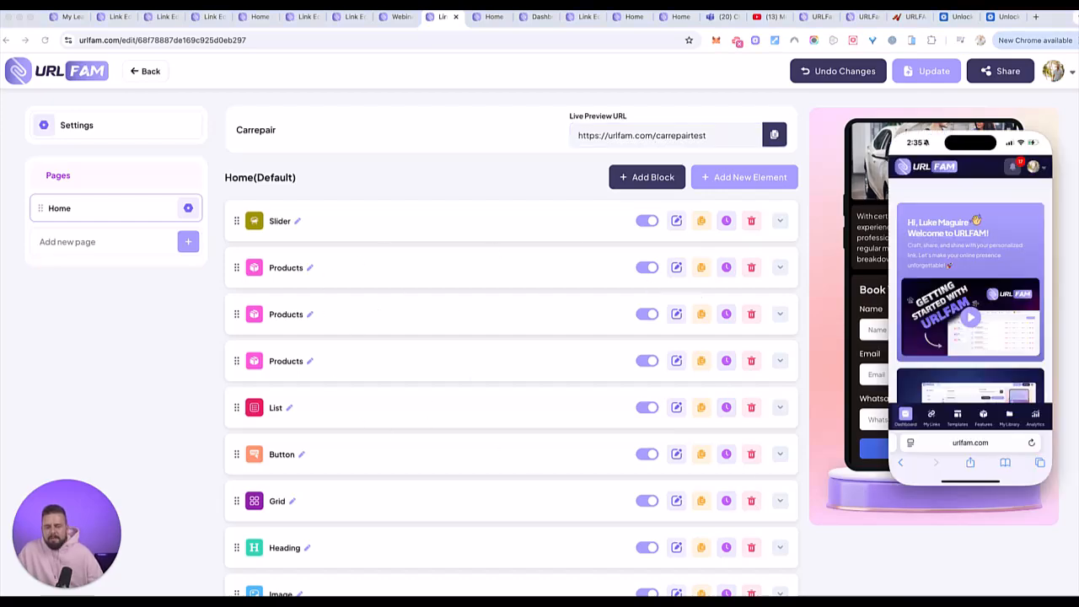
- Place the mirrored phone window over the live preview and look over the mobile URLFAM dashboard
left_click_drag(1003, 125, 969, 123)
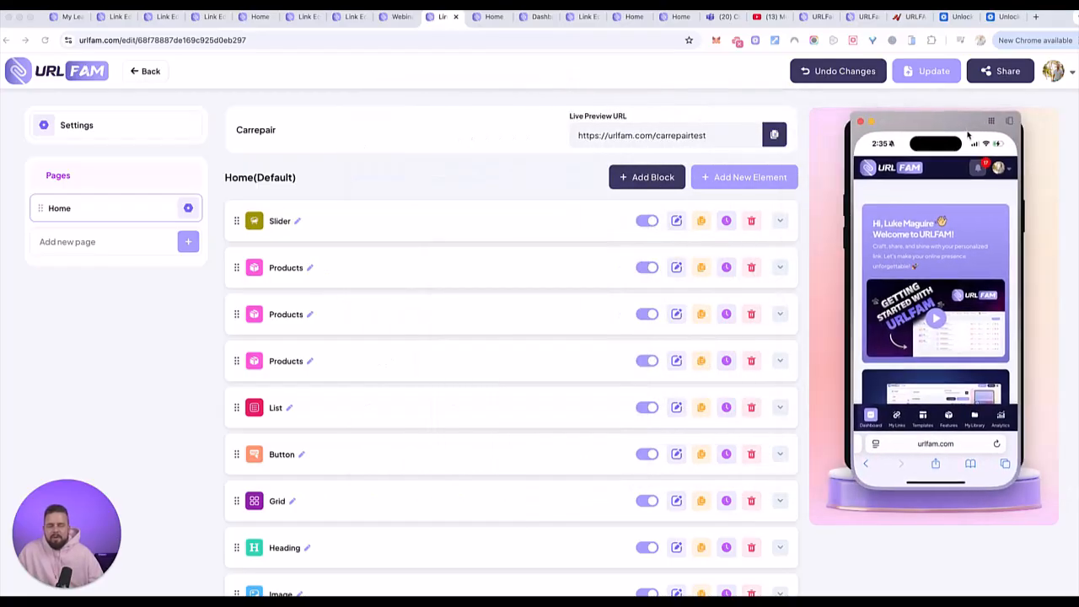
scroll(945, 303, "down", 5)
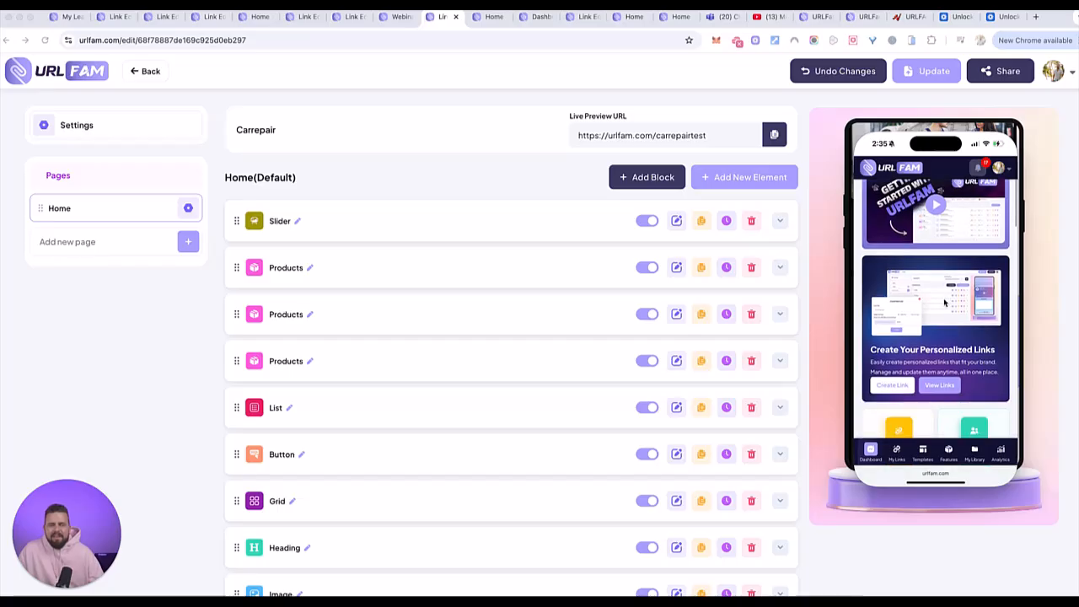
scroll(945, 302, "up", 10)
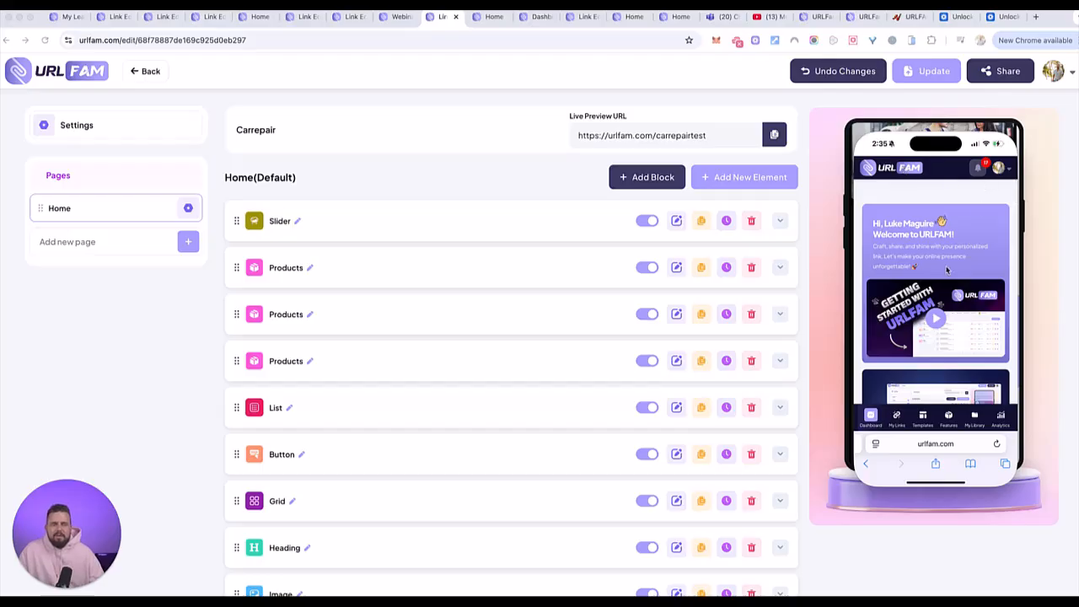
scroll(946, 270, "down", 2)
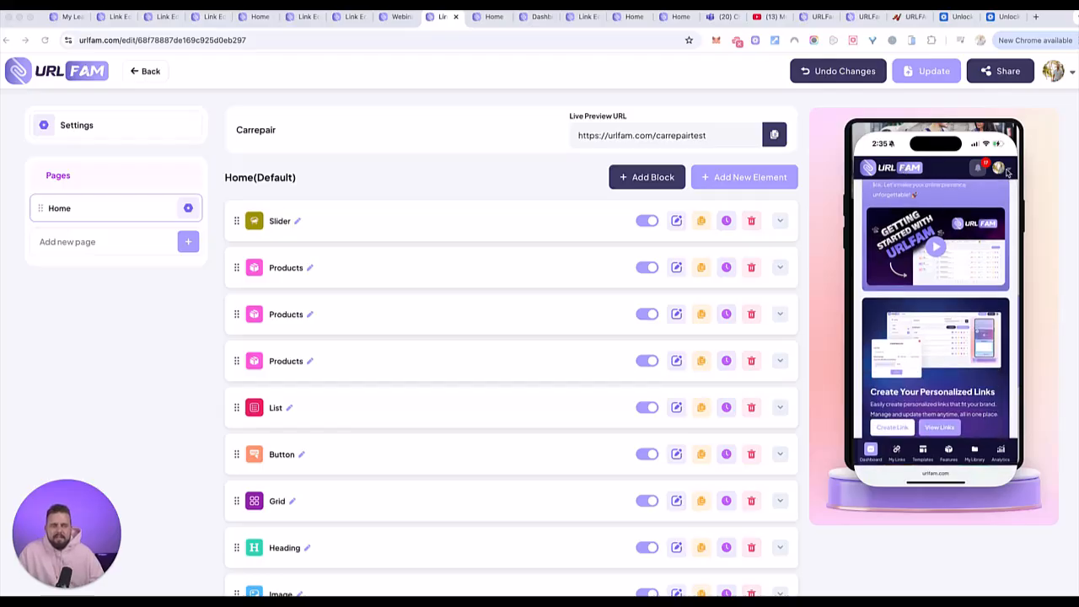
- Open and close the Getting Started video on the mobile dashboard, and view the statistics cards further down
left_click(1008, 172)
left_click(935, 246)
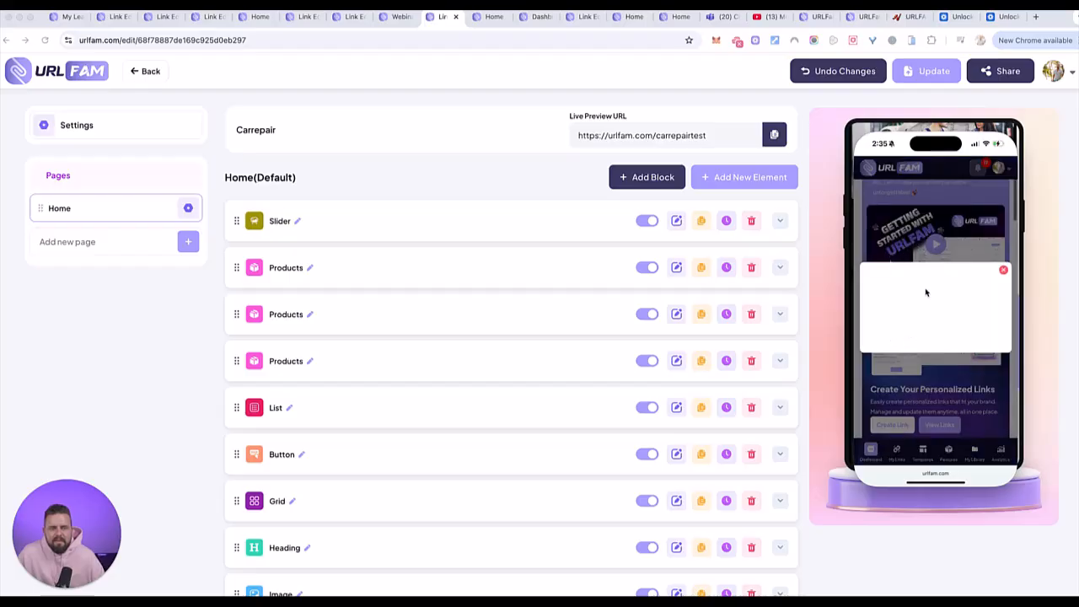
left_click(1003, 270)
scroll(975, 360, "down", 2)
scroll(974, 360, "down", 2)
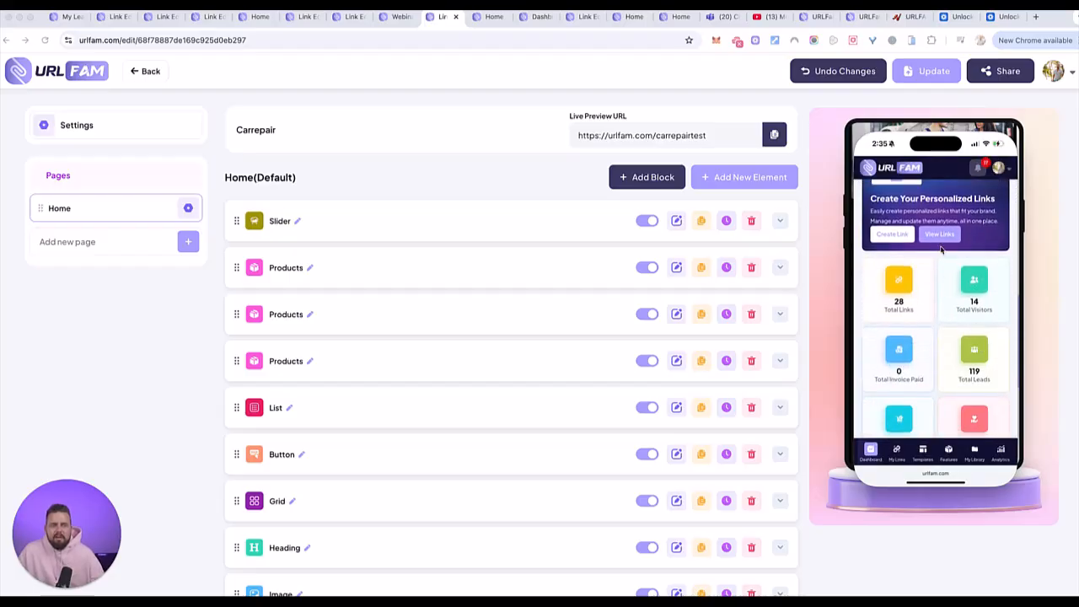
- Open the test33 link for editing from My Links on the mirrored phone and look through its element list
left_click(944, 235)
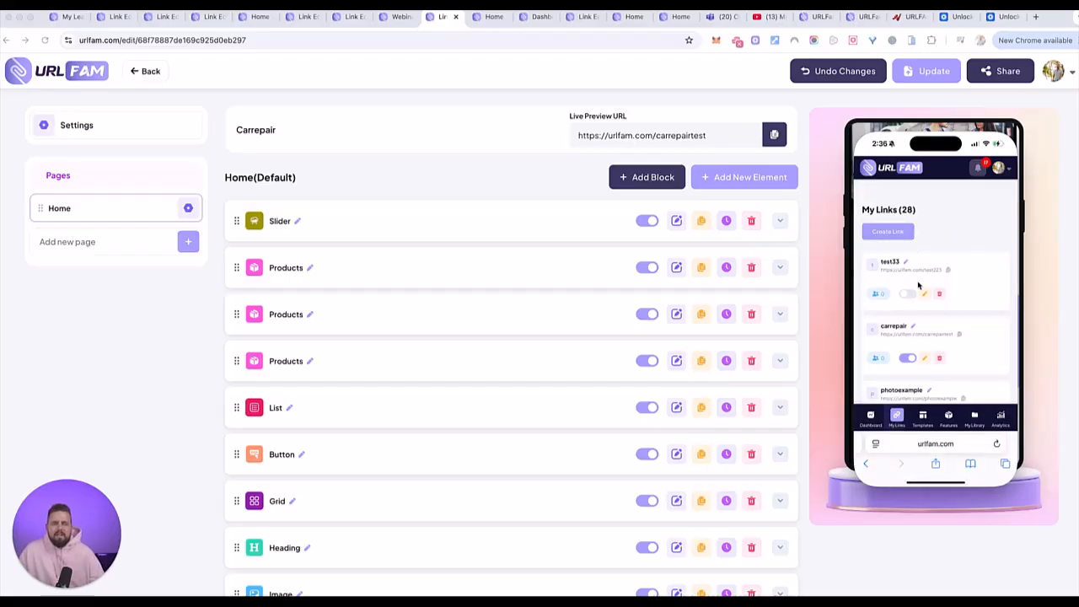
left_click(926, 295)
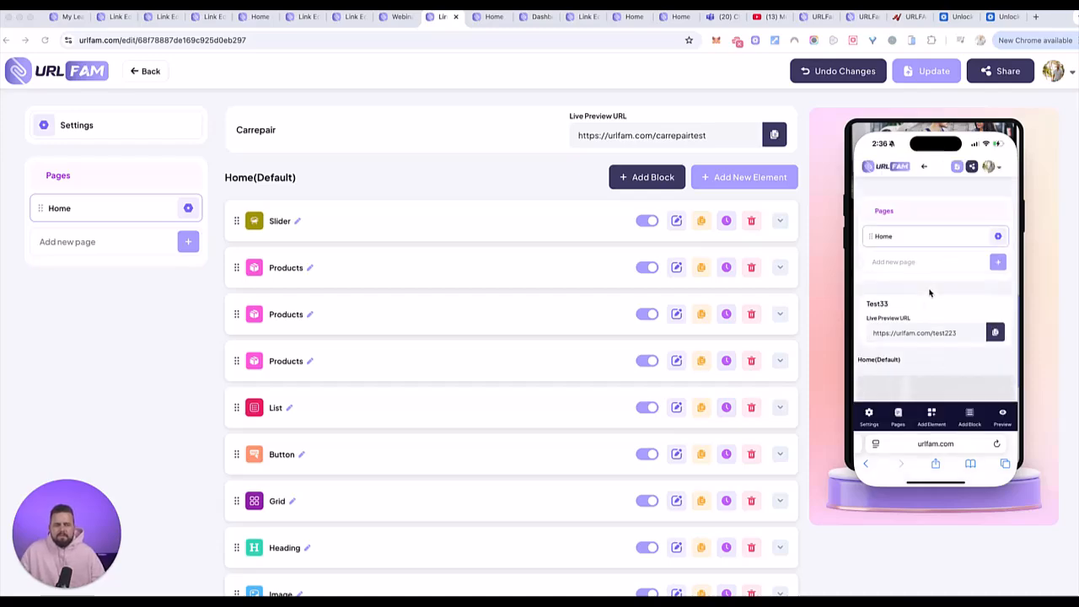
scroll(937, 291, "down", 5)
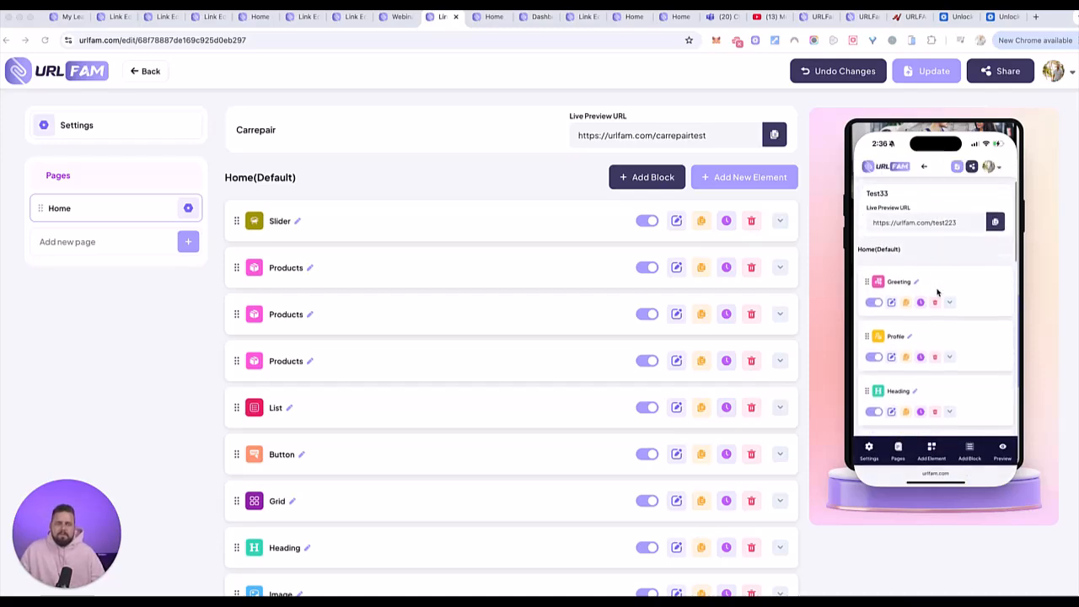
scroll(938, 291, "down", 10)
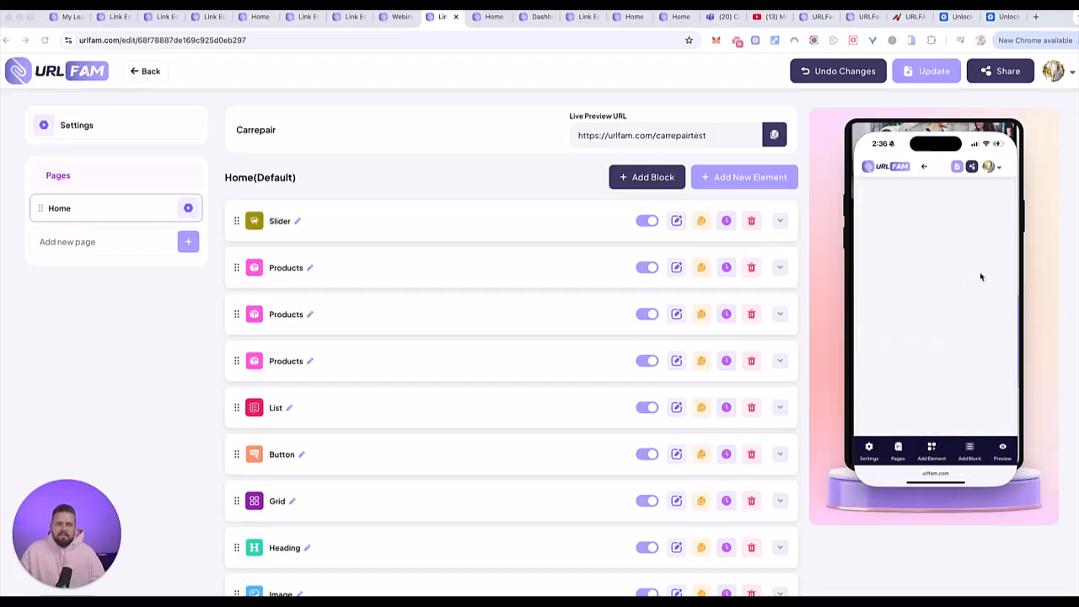
- Examine the test33 page preview in the mobile editor from the greeting and profile to the Instagram feed and social icons
scroll(981, 276, "down", 3)
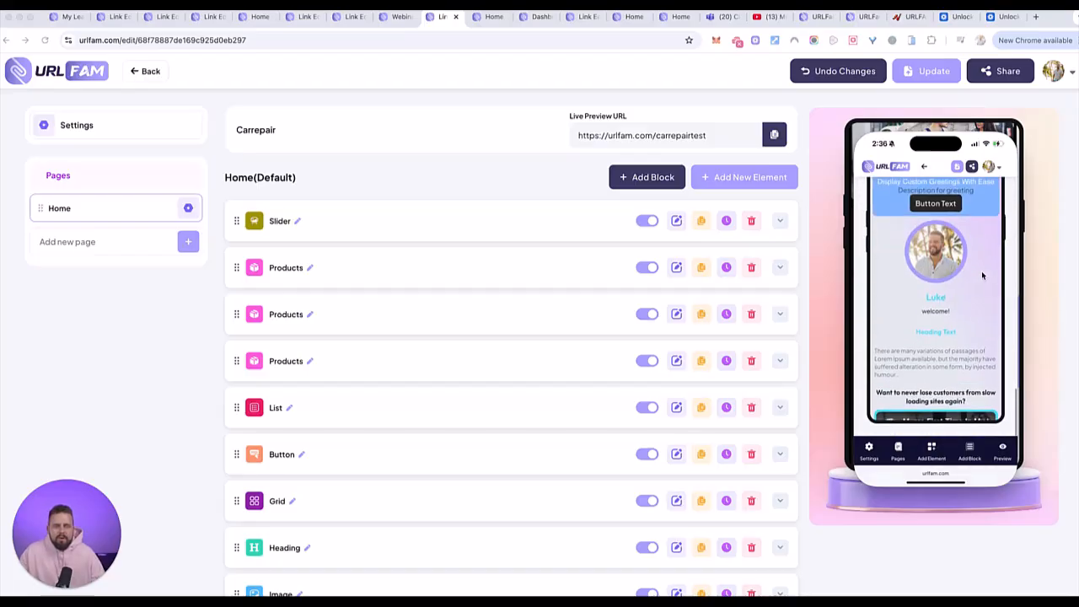
scroll(966, 280, "up", 2)
scroll(965, 281, "down", 4)
scroll(966, 280, "down", 3)
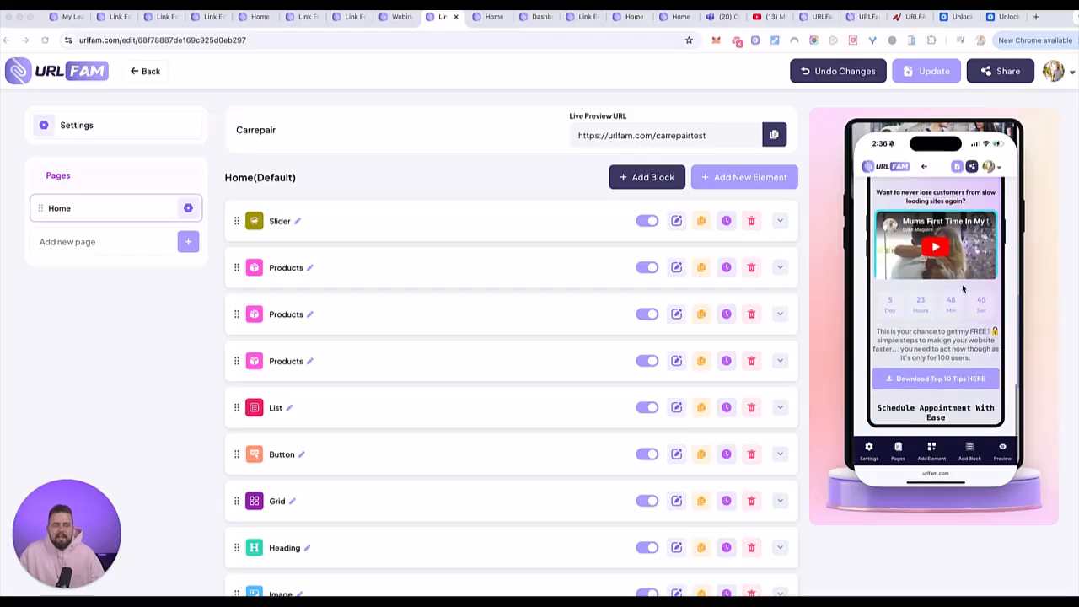
scroll(936, 368, "down", 5)
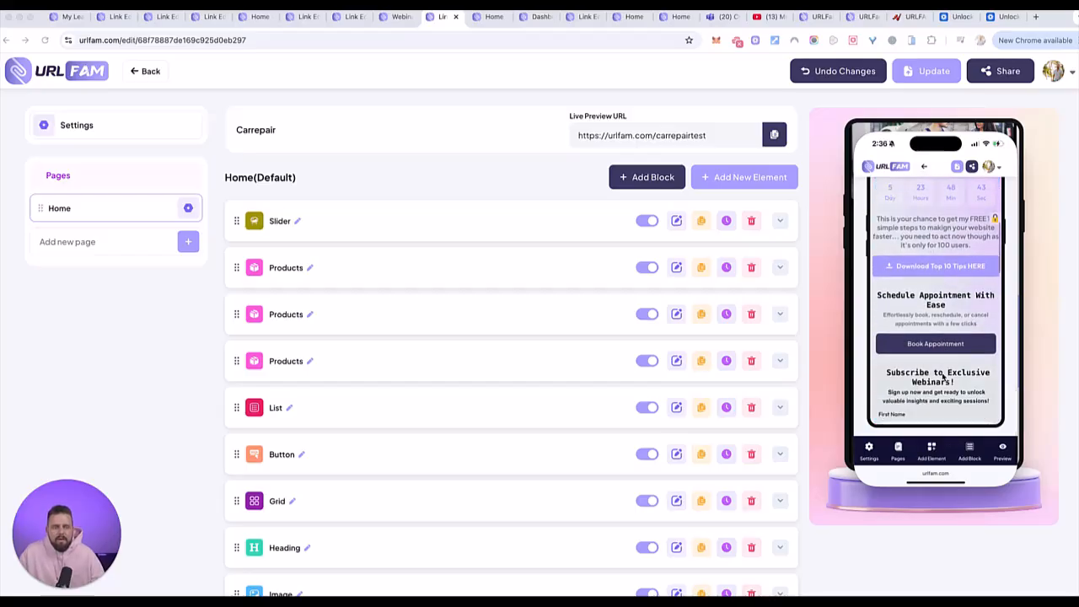
scroll(942, 375, "down", 8)
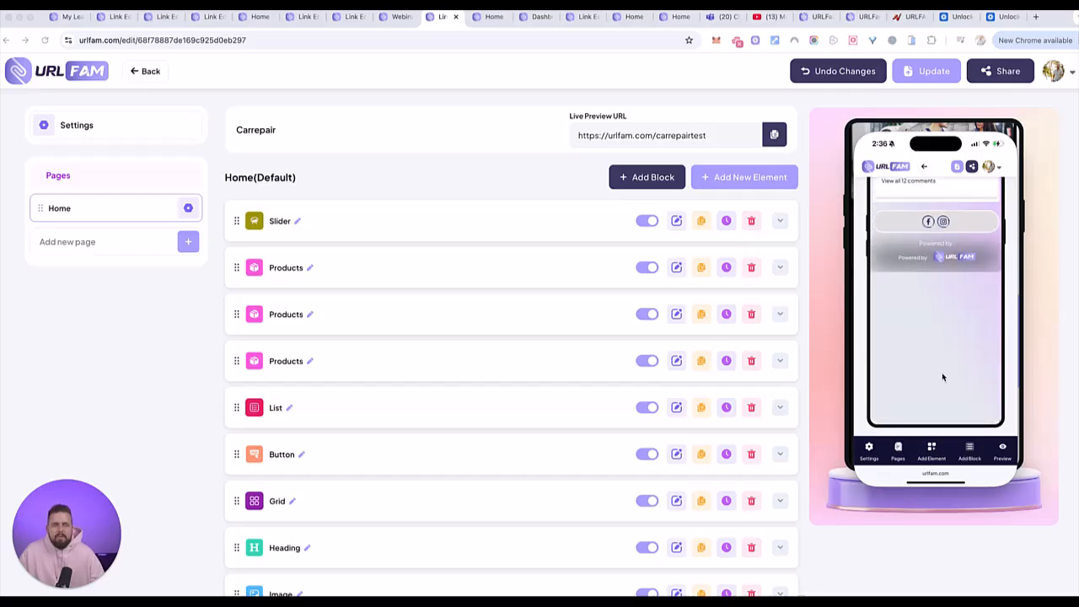
- Add an Audio Player element to the test33 page from the mobile editor's full element list
left_click(932, 449)
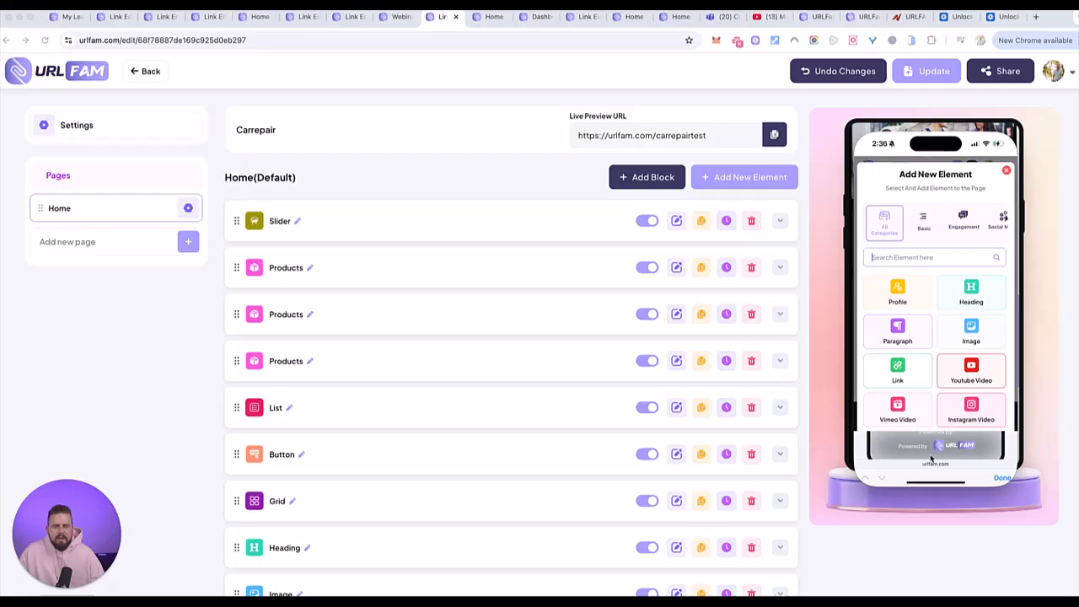
scroll(917, 363, "down", 1)
scroll(927, 375, "down", 1)
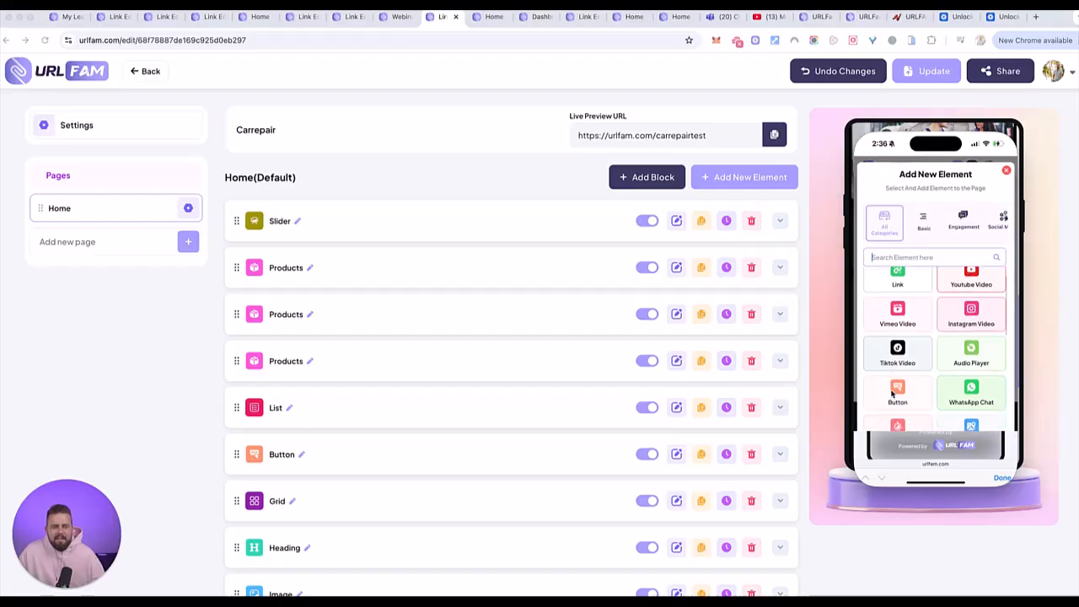
left_click(973, 339)
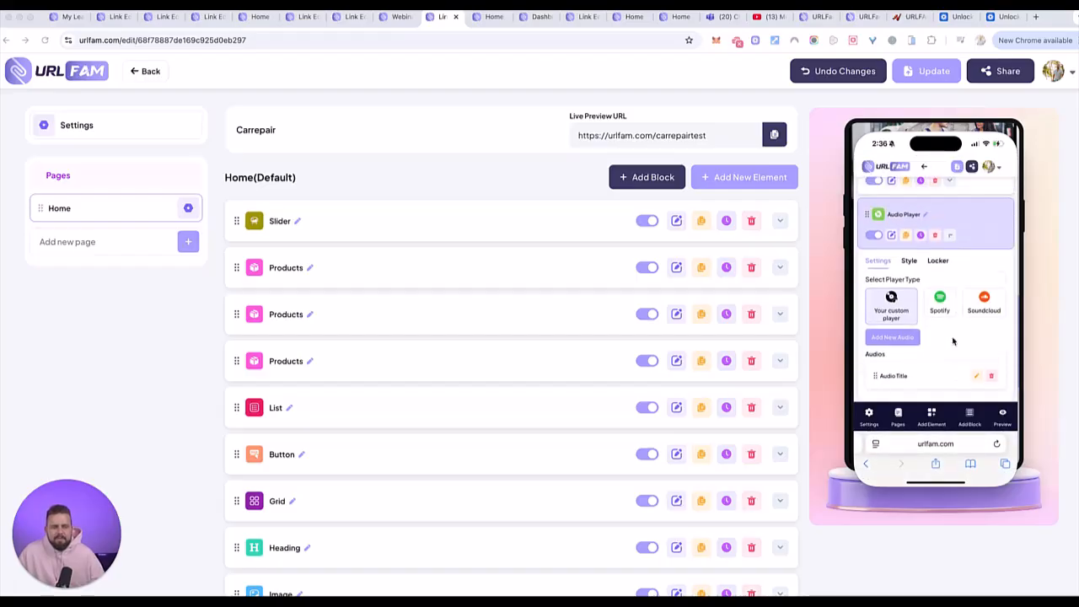
- Try the Soundcloud player type for the audio element, settle on Spotify, and check the end of the page preview
scroll(954, 341, "down", 1)
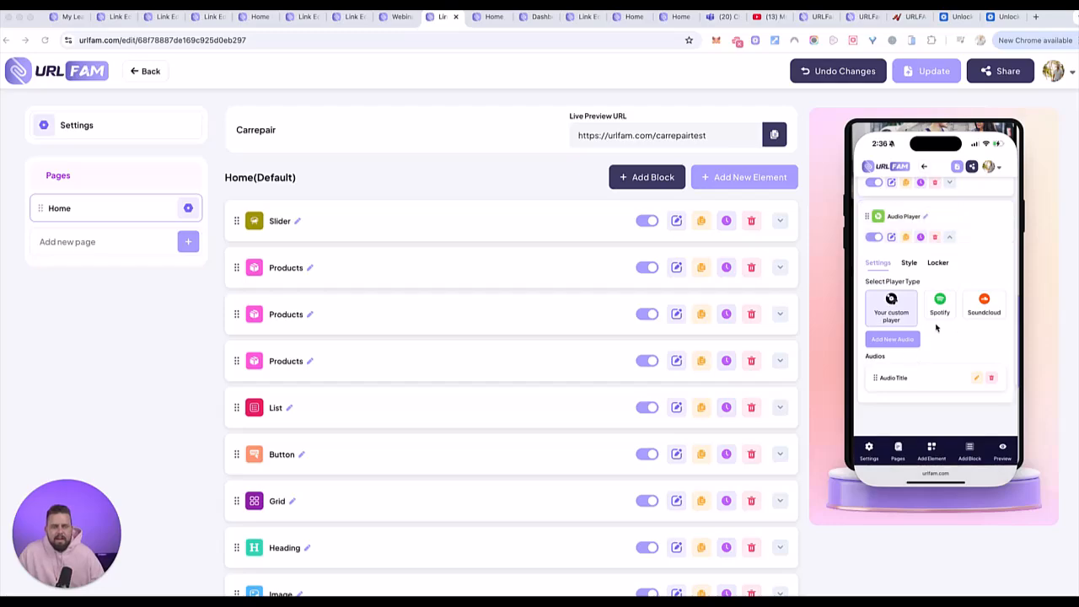
left_click(974, 302)
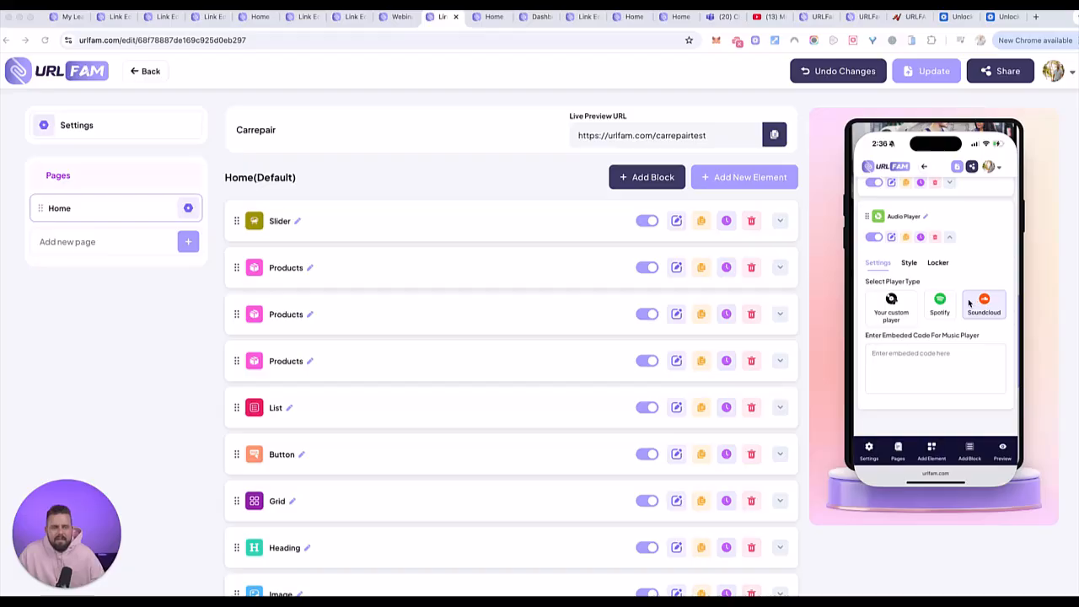
left_click(939, 303)
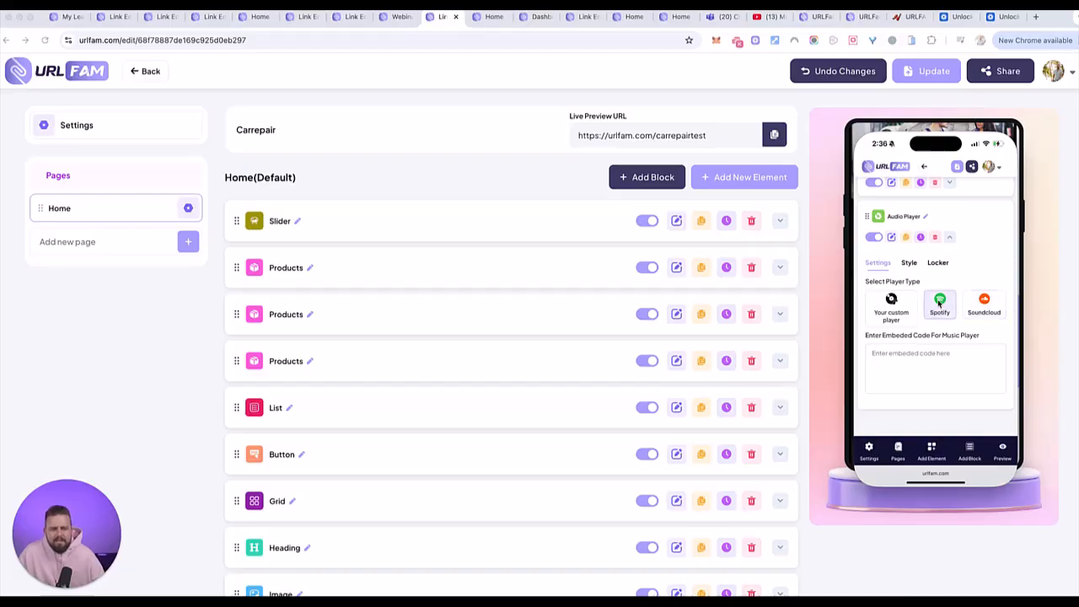
scroll(976, 345, "down", 4)
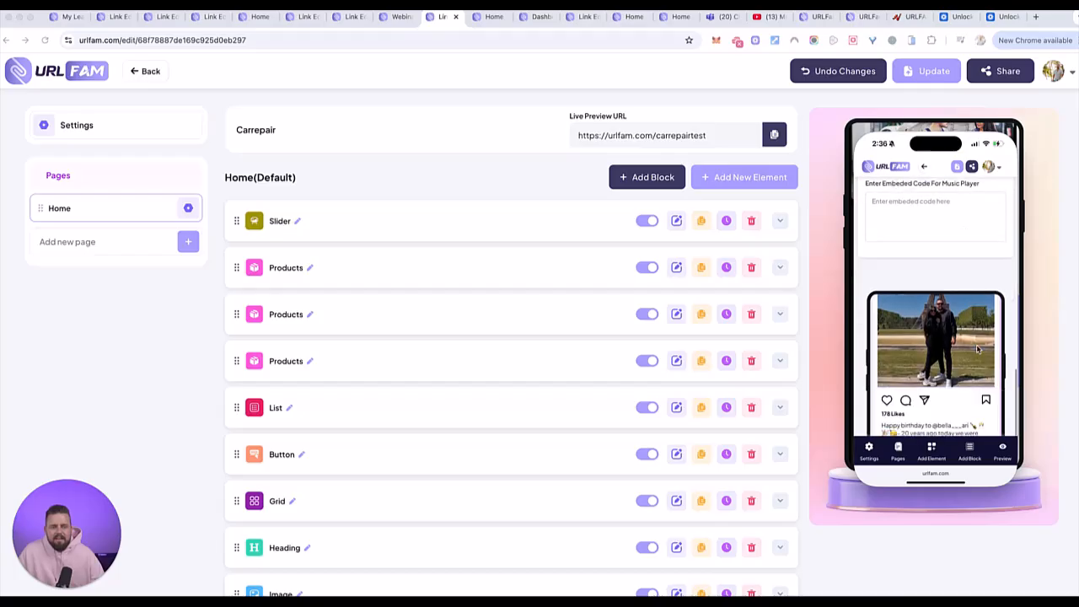
scroll(976, 344, "down", 5)
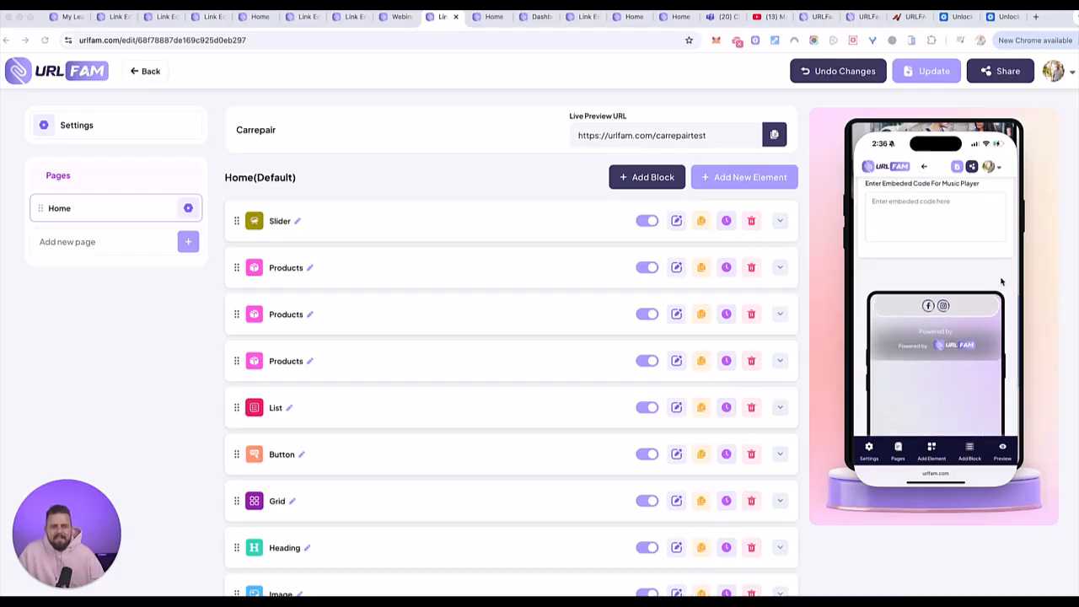
scroll(975, 414, "up", 5)
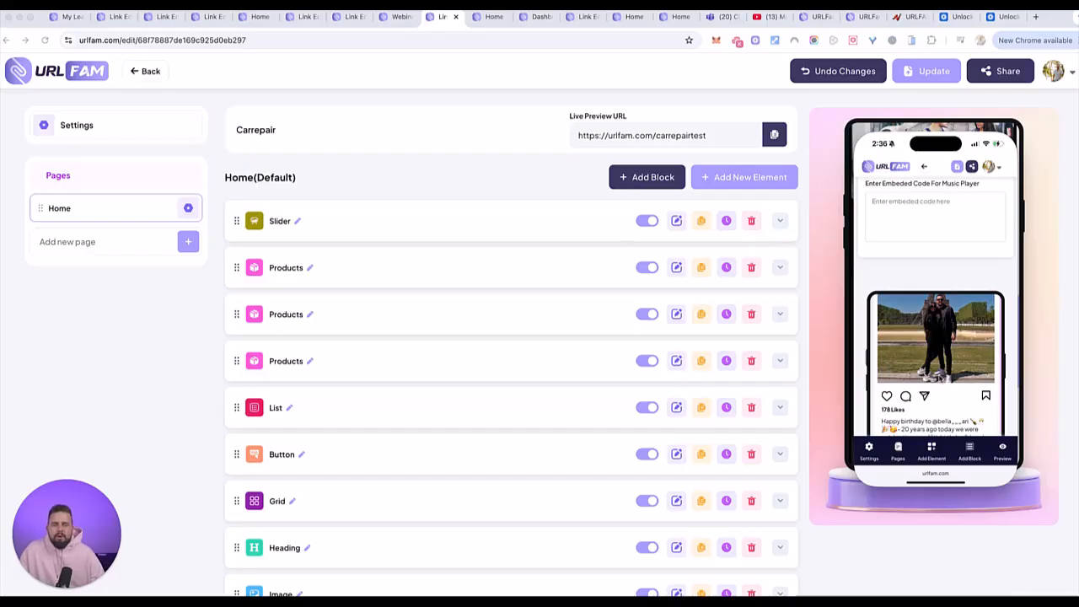
- Add a new block named Footer to the test33 page
left_click(976, 453)
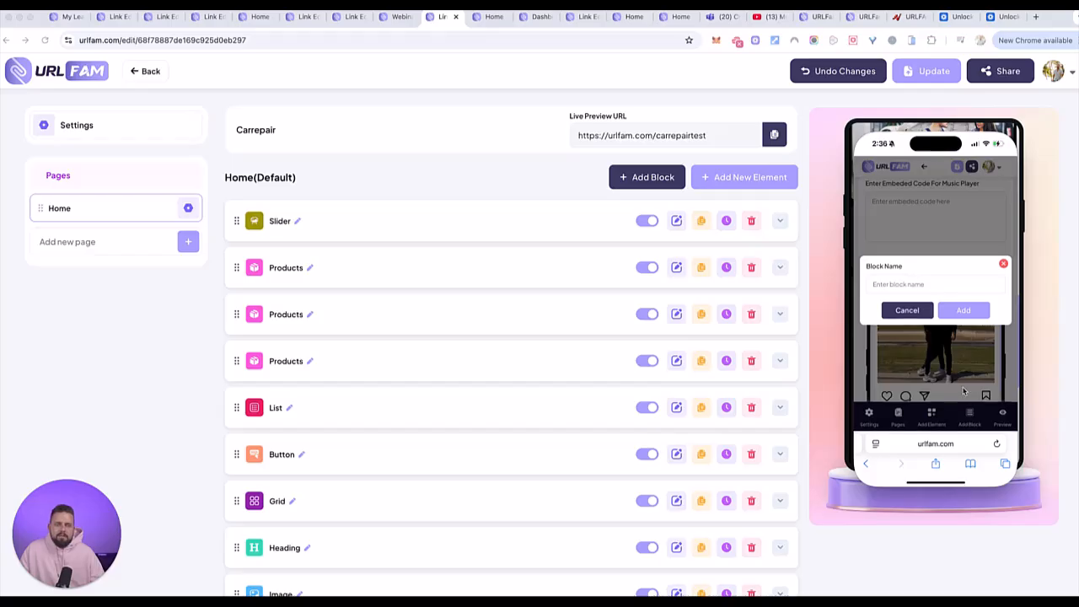
left_click(932, 288)
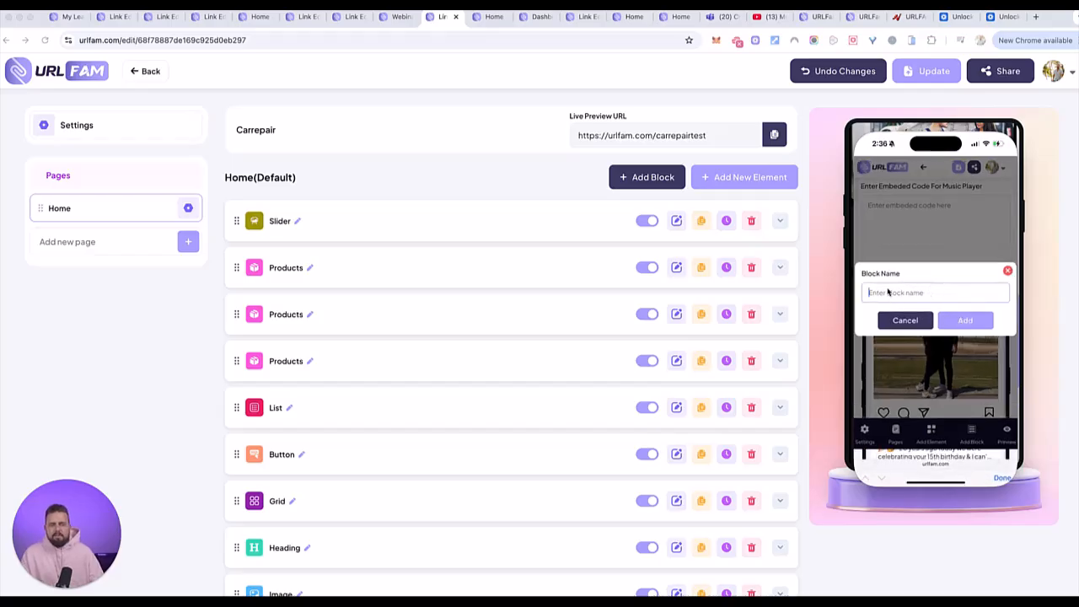
type("Footer")
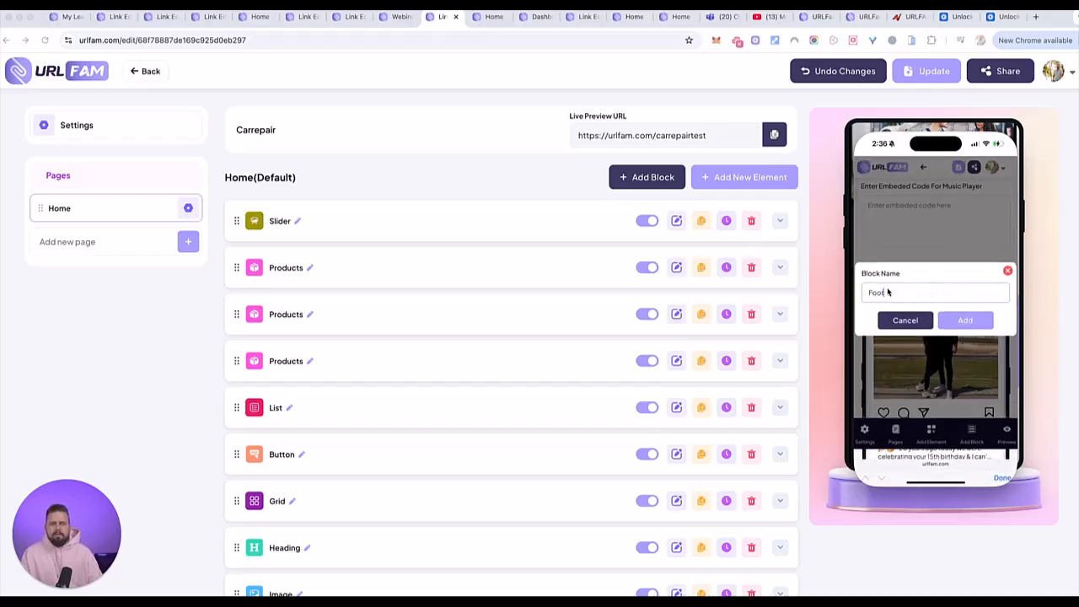
left_click(965, 320)
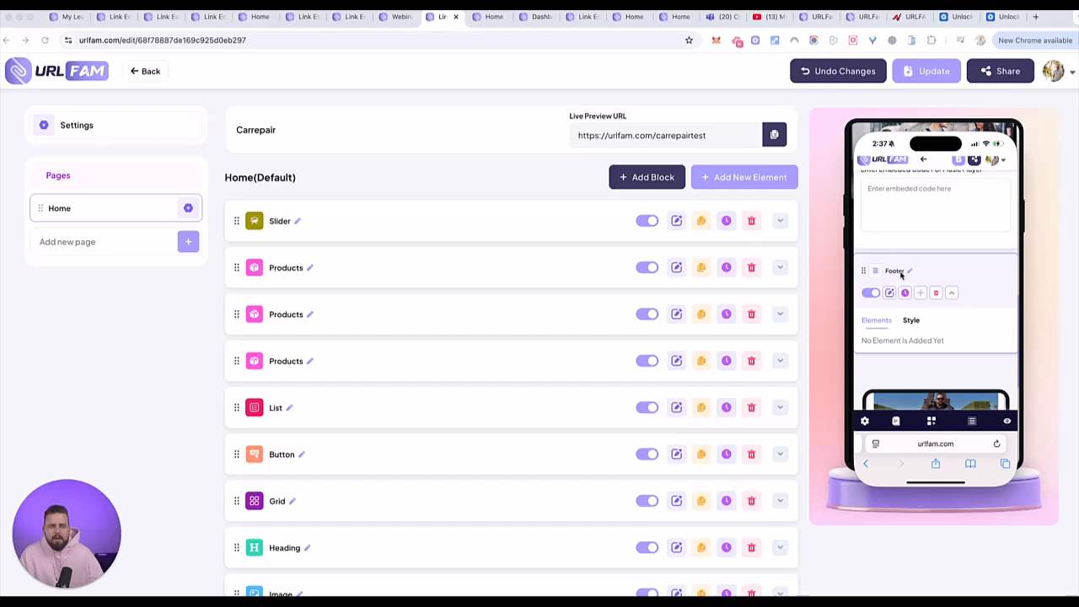
- Fill the Footer block with Heading, Image, Paragraph and Link elements, and check the block's element list
left_click(920, 293)
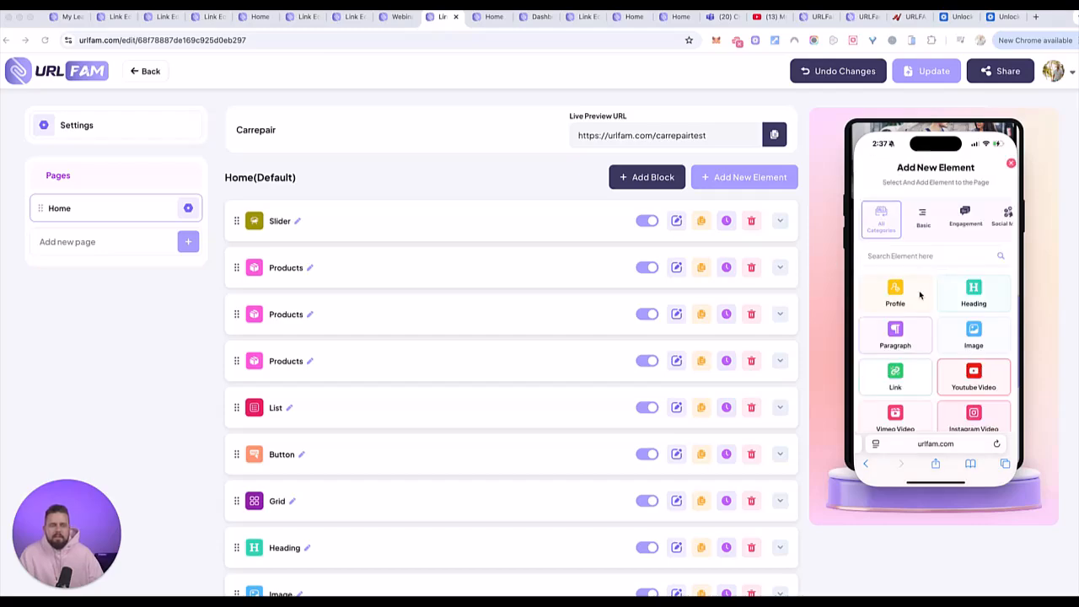
left_click(920, 292)
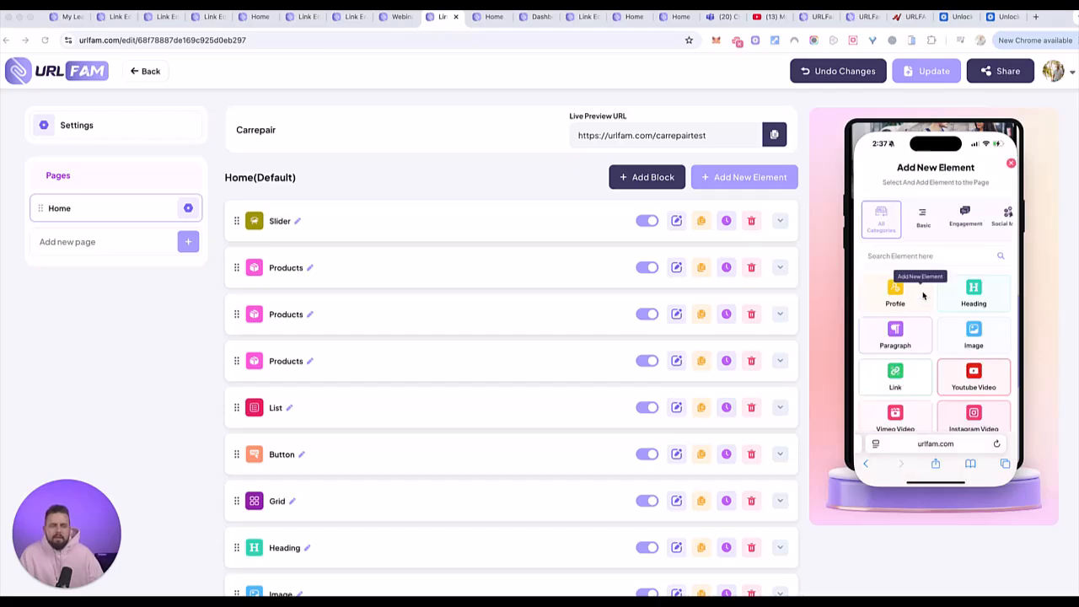
left_click(969, 337)
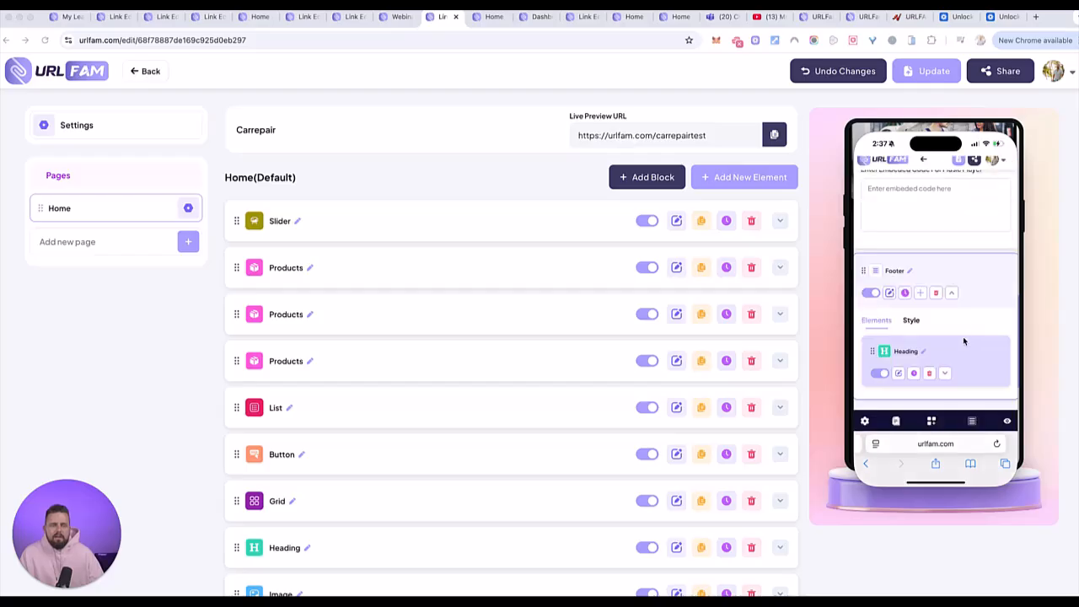
left_click(925, 295)
left_click(899, 335)
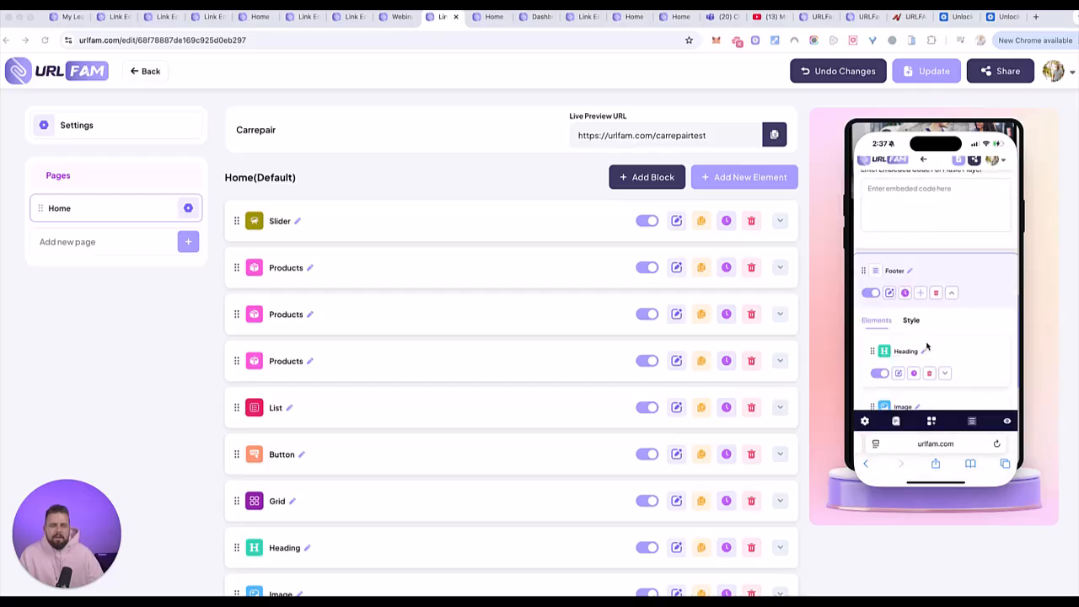
left_click(922, 295)
left_click(898, 393)
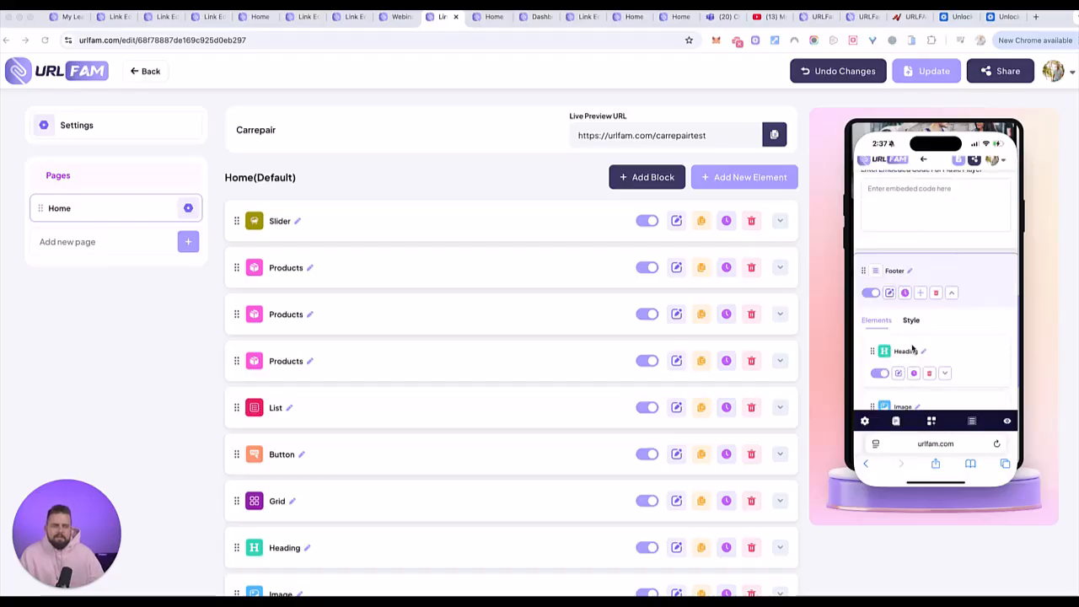
scroll(927, 320, "down", 1)
scroll(930, 322, "down", 2)
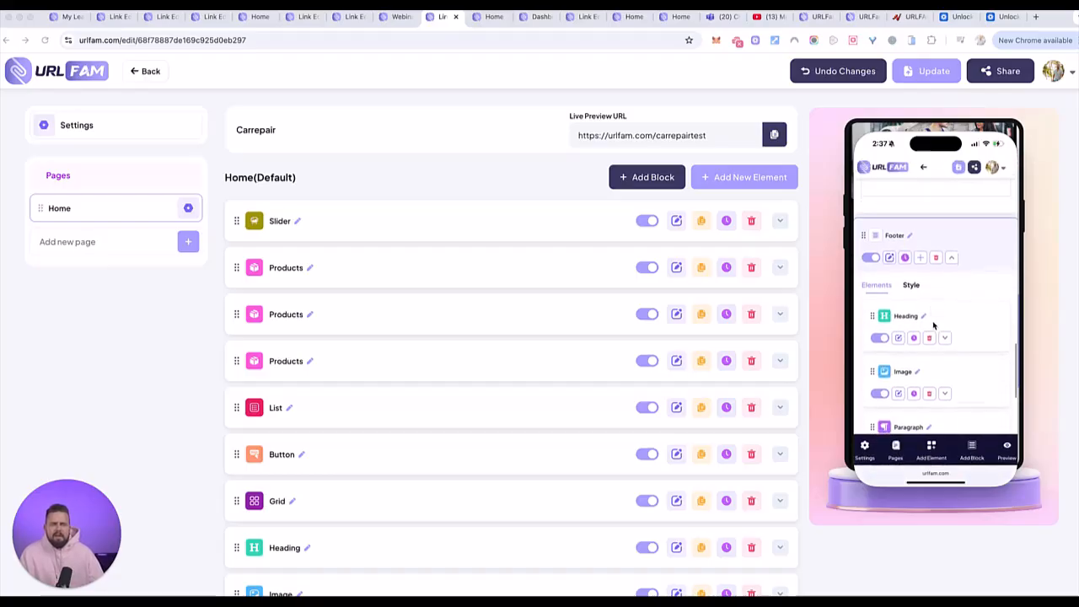
scroll(922, 337, "down", 4)
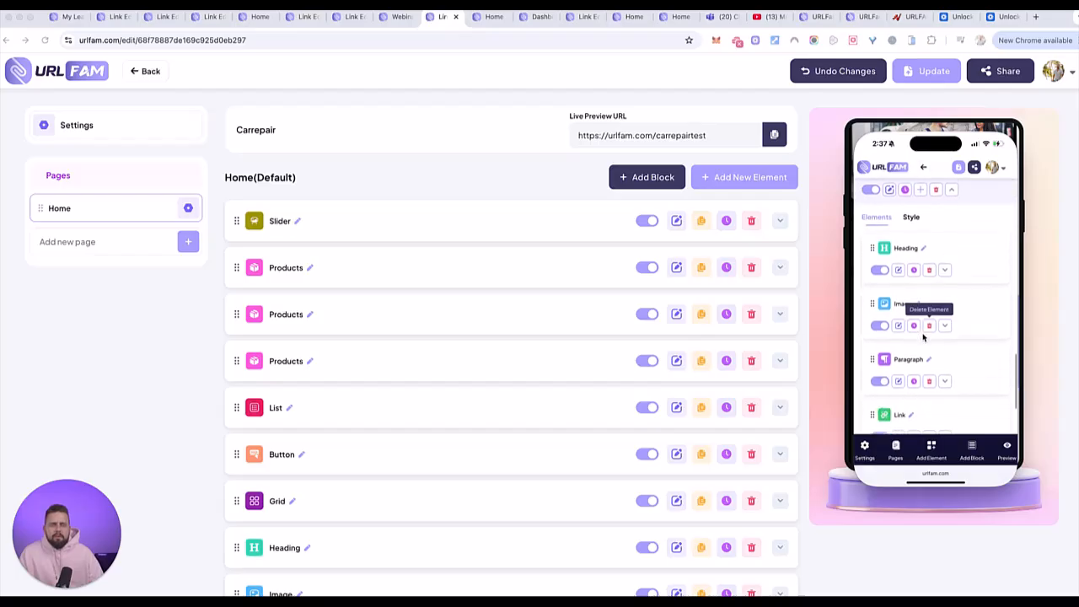
scroll(922, 337, "down", 2)
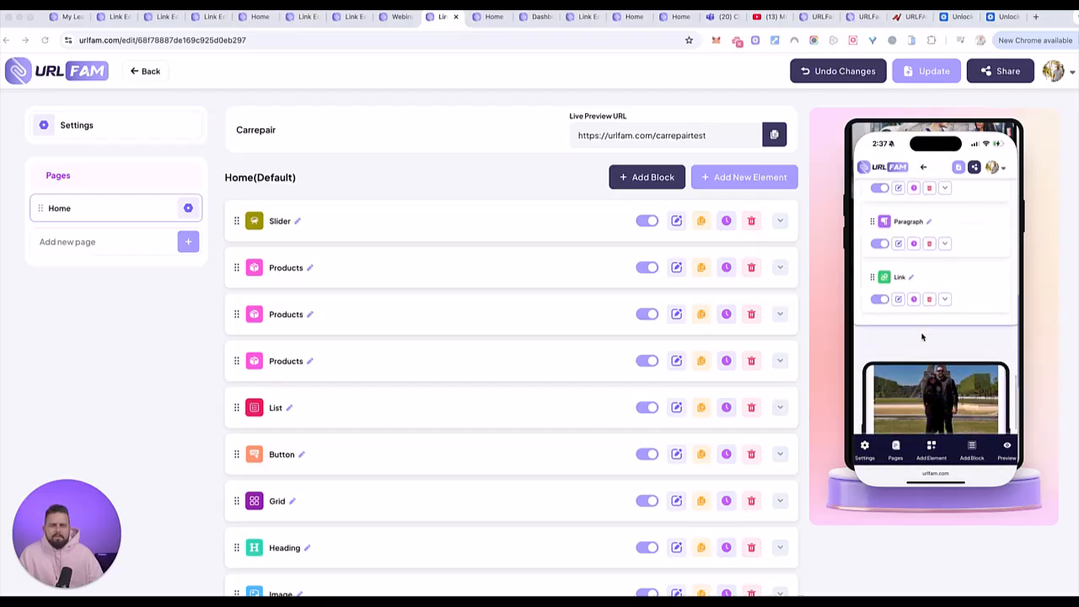
- Try moving the Footer block to another place in the page's element order
scroll(922, 338, "up", 2)
scroll(922, 337, "up", 6)
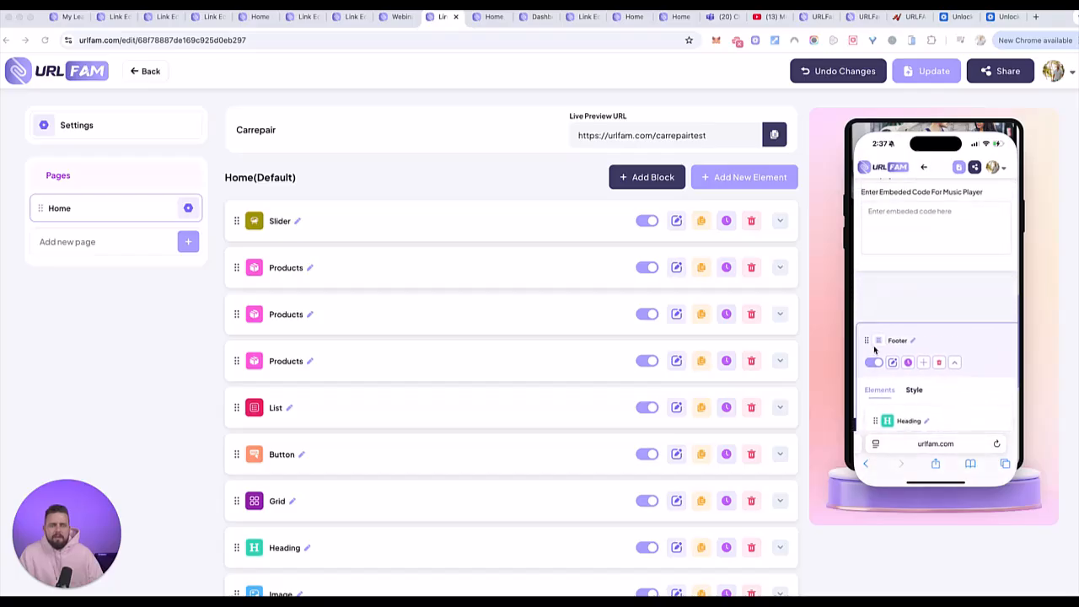
scroll(863, 286, "down", 2)
left_click_drag(864, 256, 870, 410)
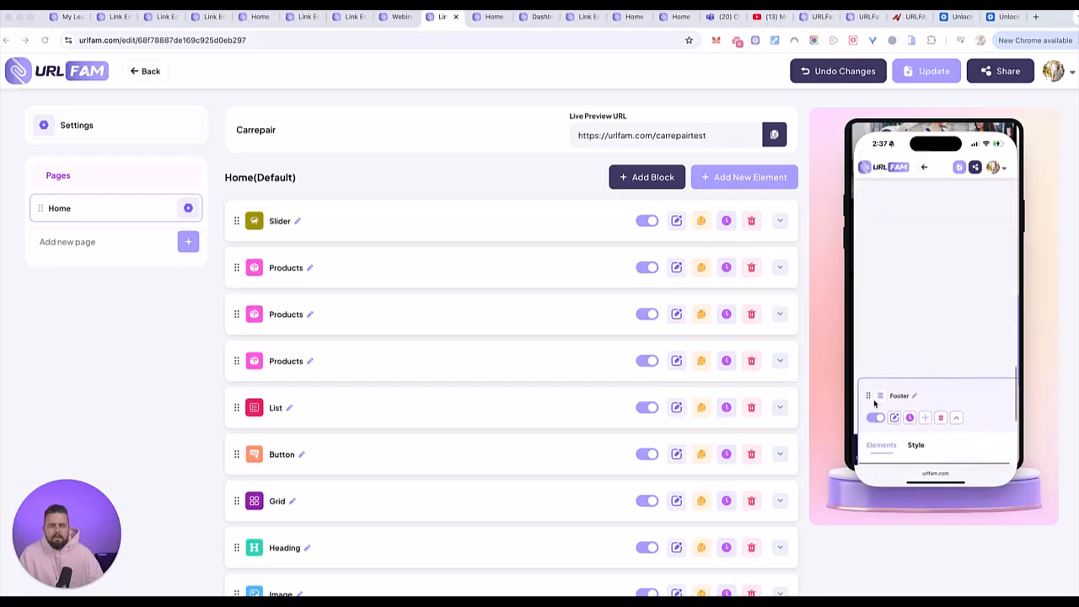
mouse_move(875, 381)
left_mouse_down()
mouse_move(870, 348)
mouse_move(869, 390)
left_mouse_up()
- Look over the page preview from the social icons back up to the greeting, and return to the start of the editor
scroll(881, 283, "up", 1)
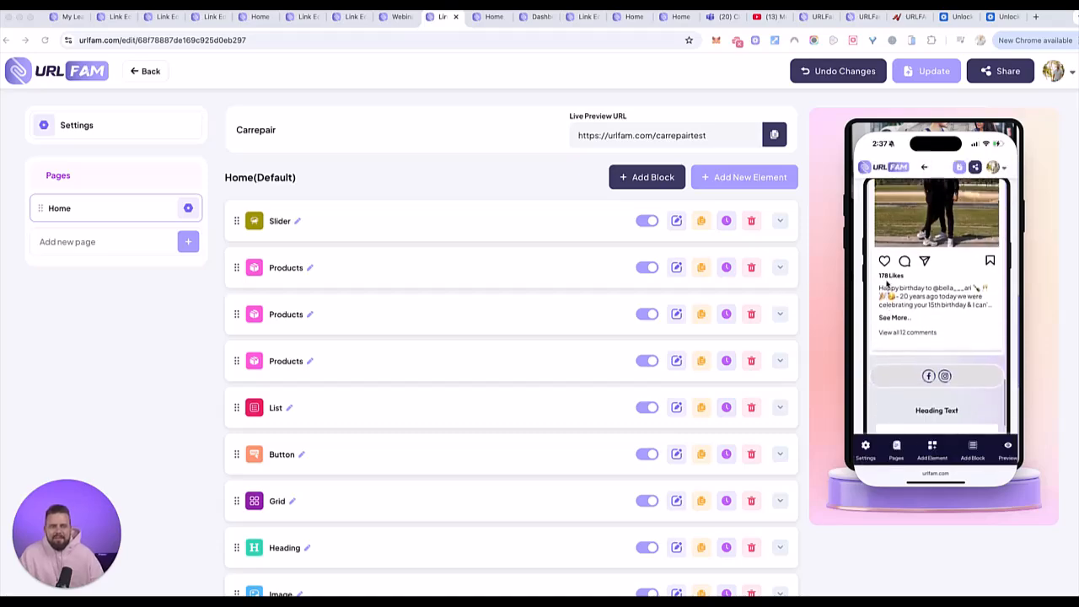
scroll(886, 284, "up", 3)
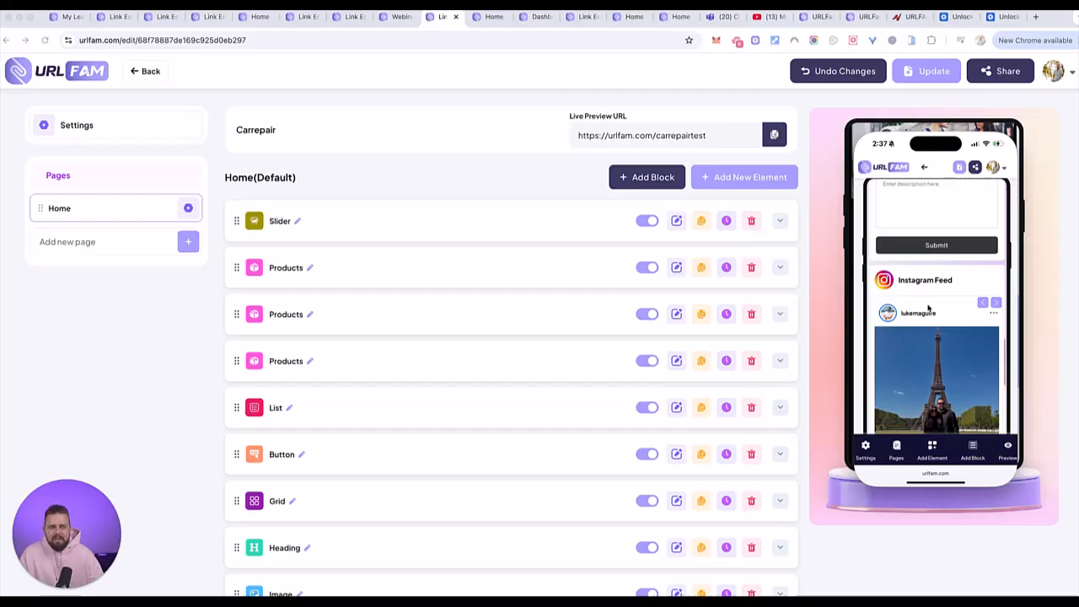
scroll(928, 308, "up", 12)
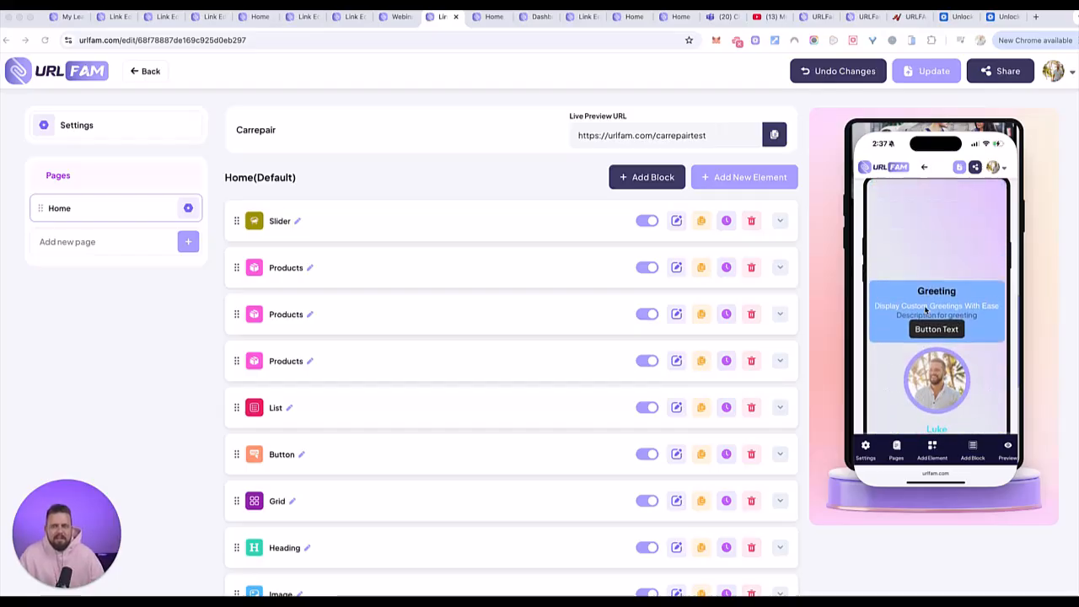
scroll(935, 299, "up", 3)
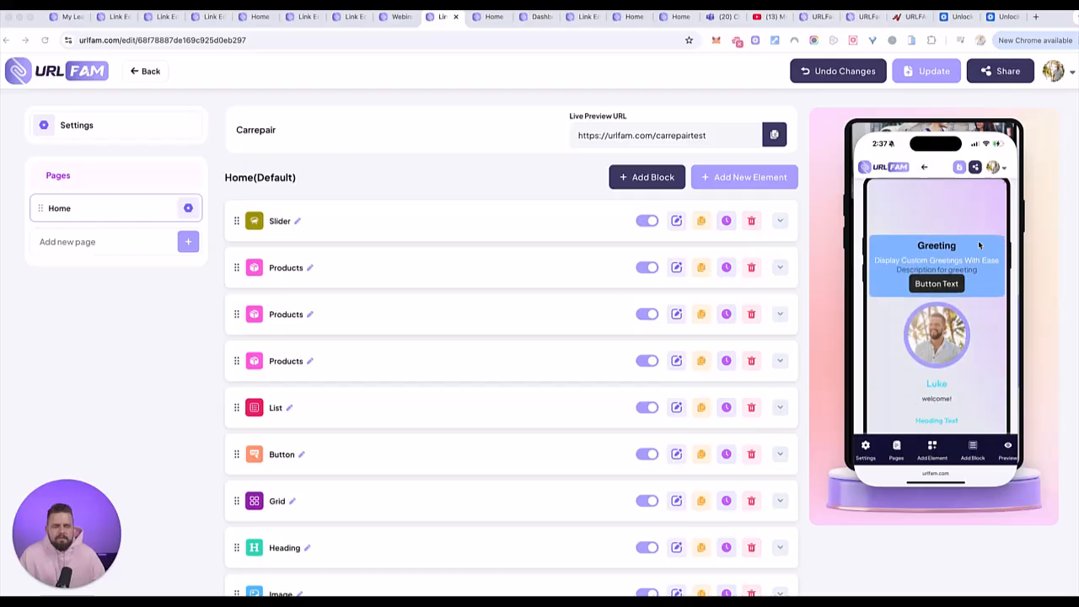
scroll(959, 206, "down", 1)
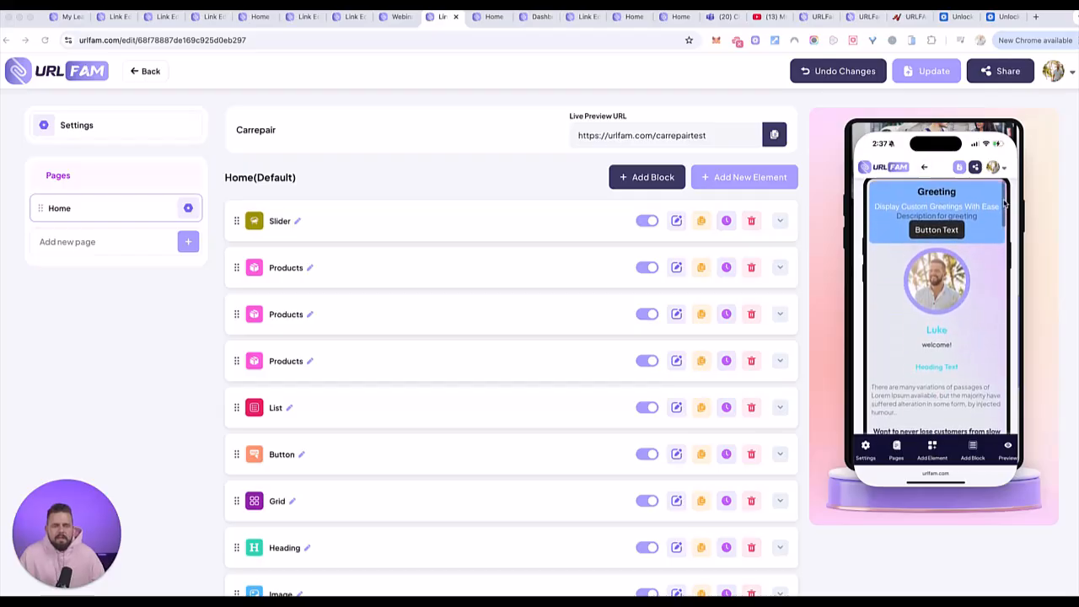
scroll(860, 205, "up", 1)
scroll(860, 205, "up", 6)
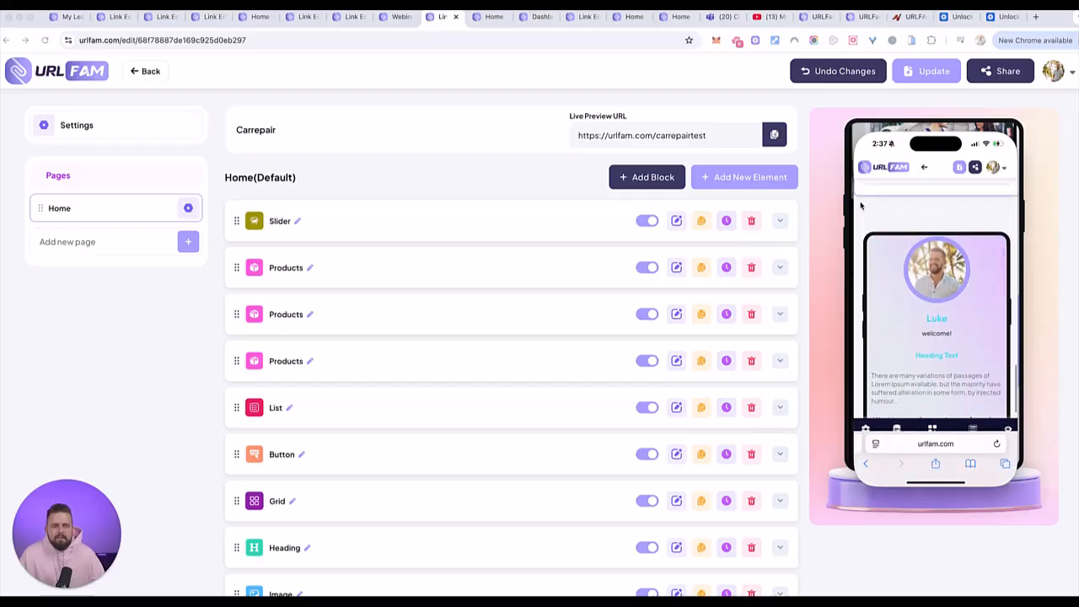
scroll(860, 205, "up", 5)
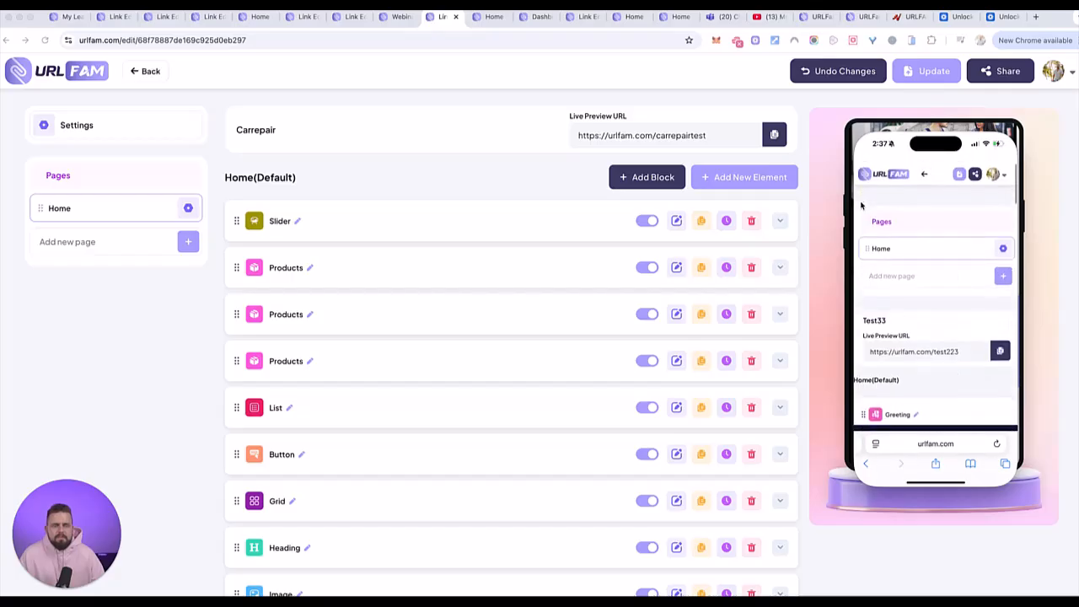
- Collapse the Audio Player element and the Footer block, and view the footer's content in the page preview
scroll(961, 265, "down", 4)
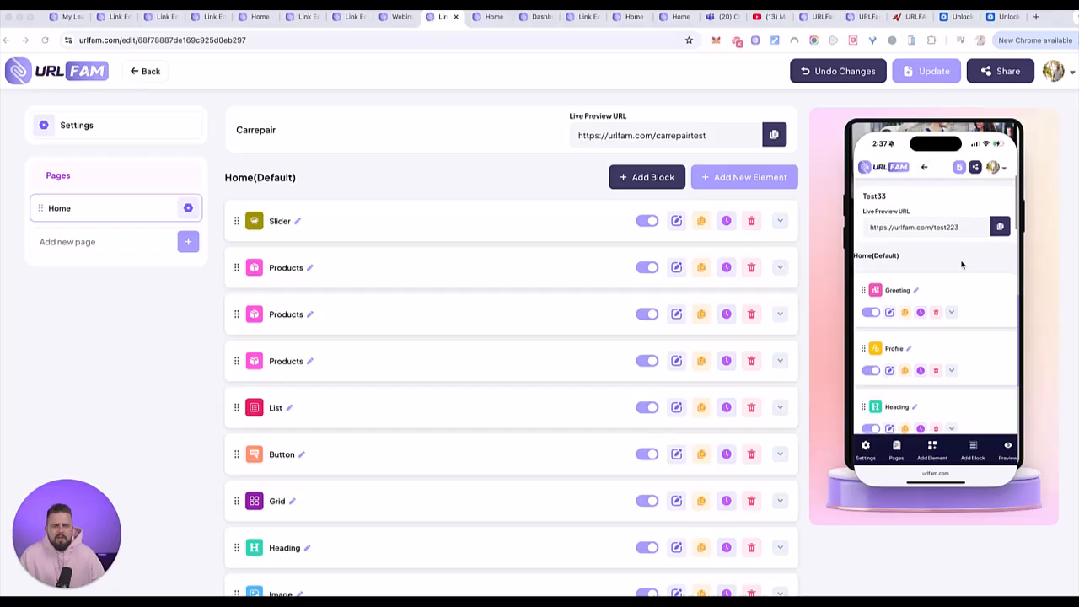
scroll(961, 265, "down", 3)
scroll(961, 265, "down", 10)
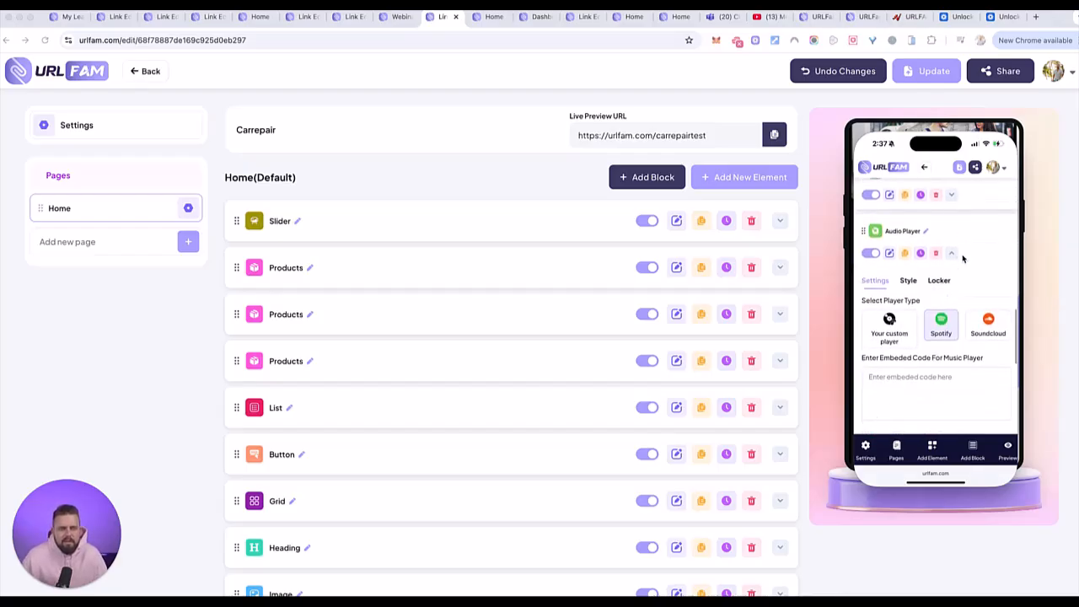
scroll(948, 232, "down", 5)
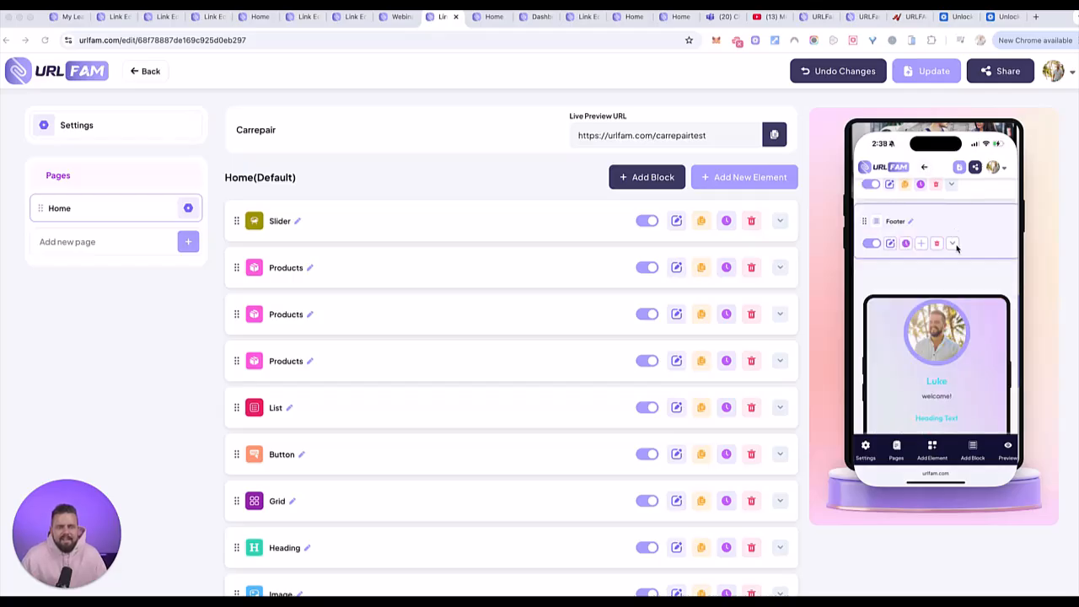
scroll(992, 336, "down", 2)
scroll(992, 336, "down", 6)
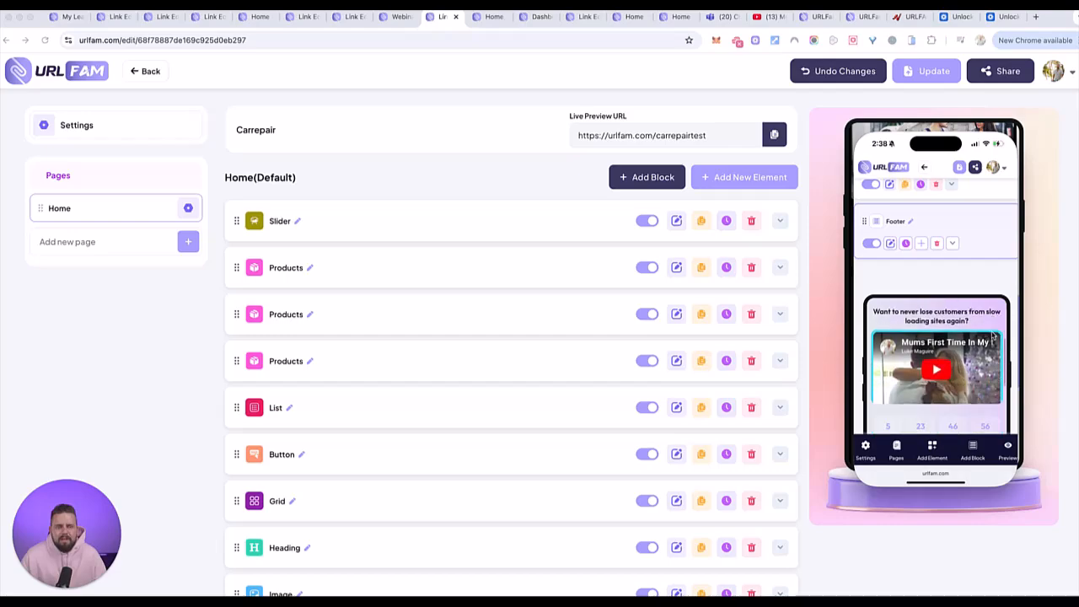
scroll(992, 336, "down", 5)
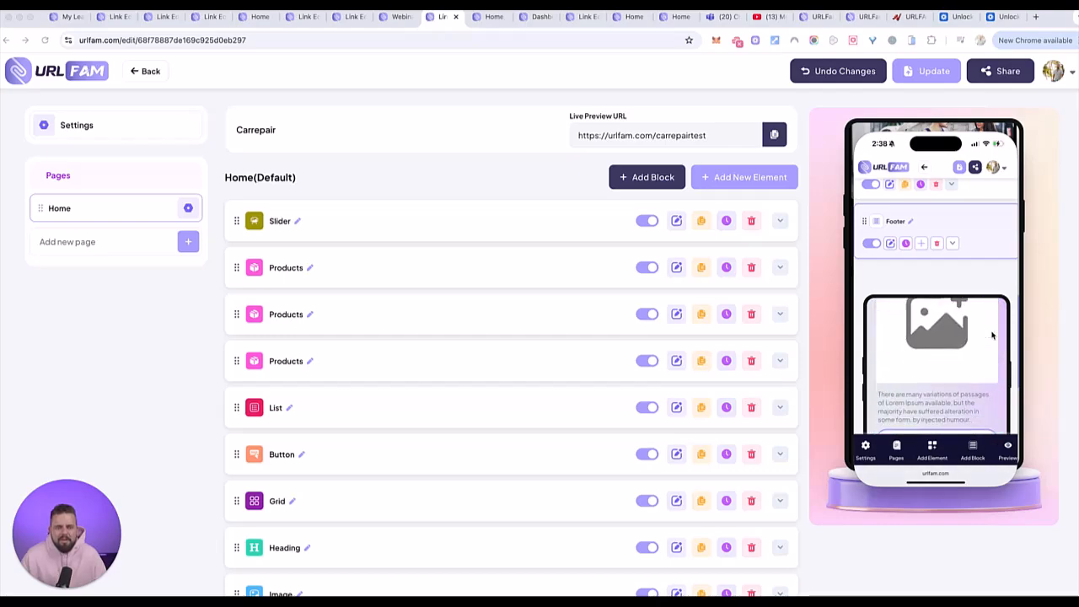
- Examine the footer content in the phone's page preview, from the heading and image down to the link and branding
scroll(992, 336, "up", 1)
scroll(992, 337, "down", 1)
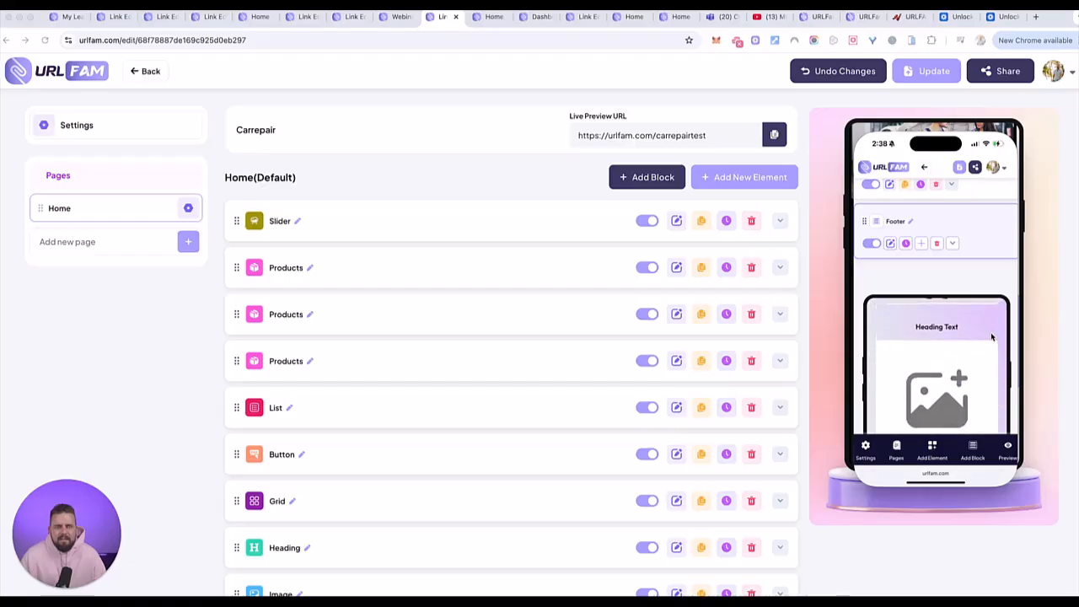
scroll(1007, 278, "down", 3)
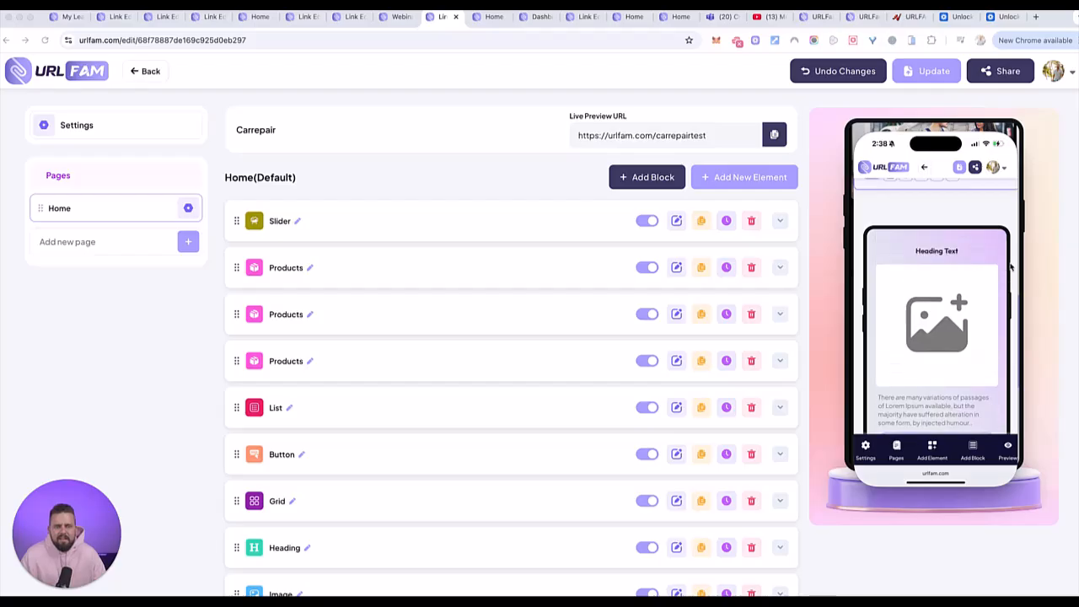
scroll(1011, 267, "down", 2)
scroll(1015, 264, "down", 2)
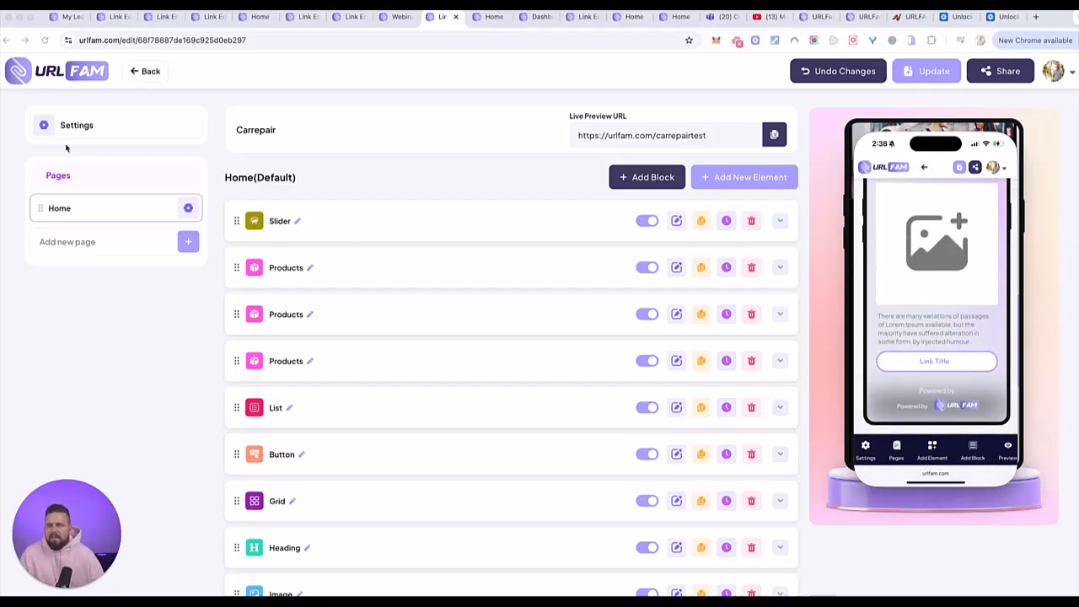
- Leave the Carrepair page, open the test33 link for editing, and expand its Footer block to view the elements inside
left_click(147, 71)
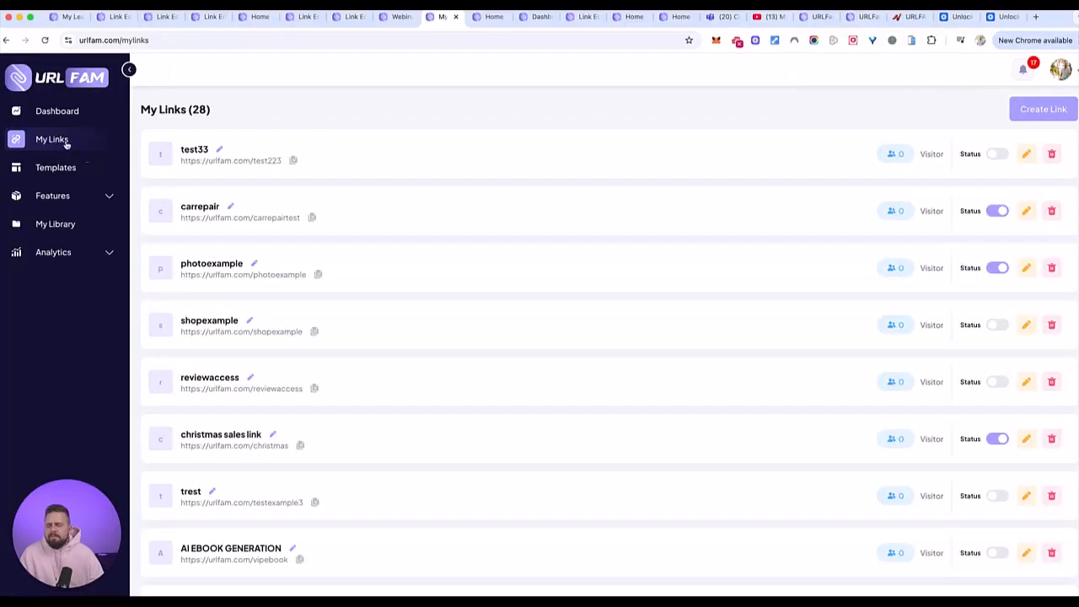
left_click(1026, 153)
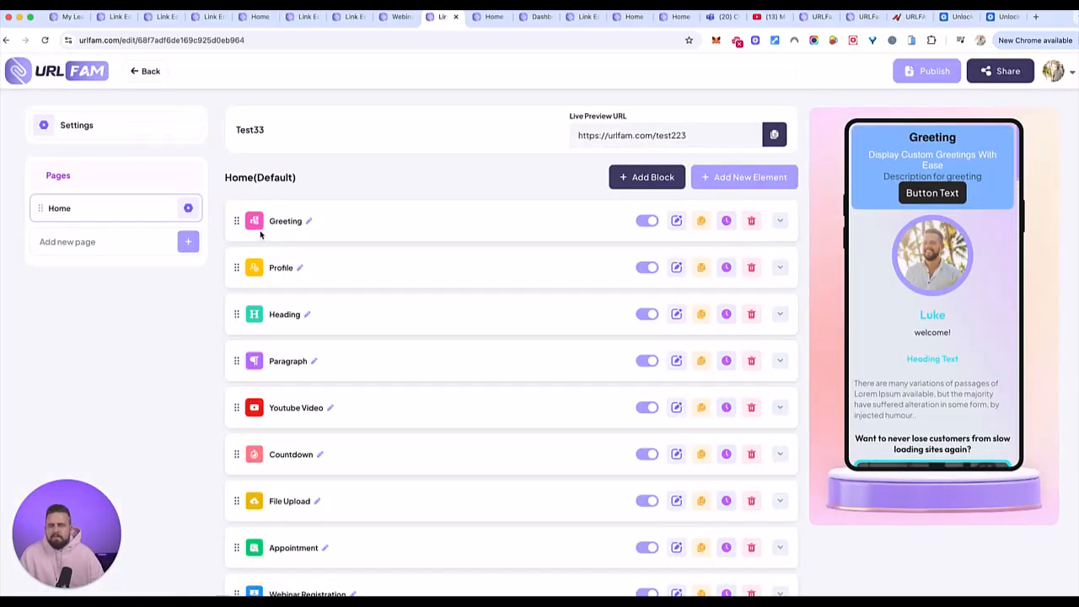
scroll(381, 293, "down", 5)
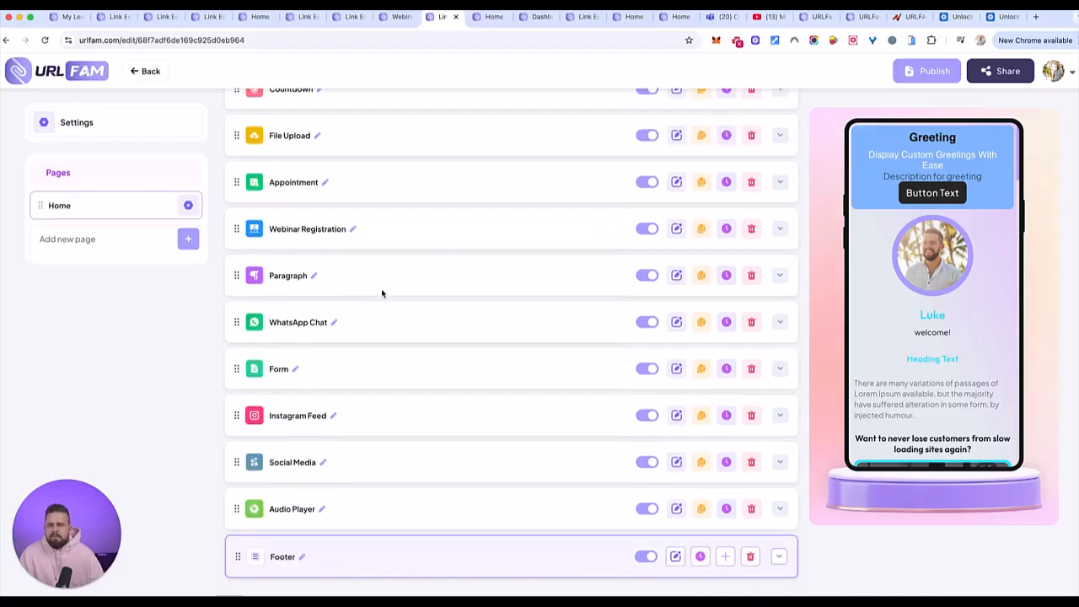
left_click(283, 558)
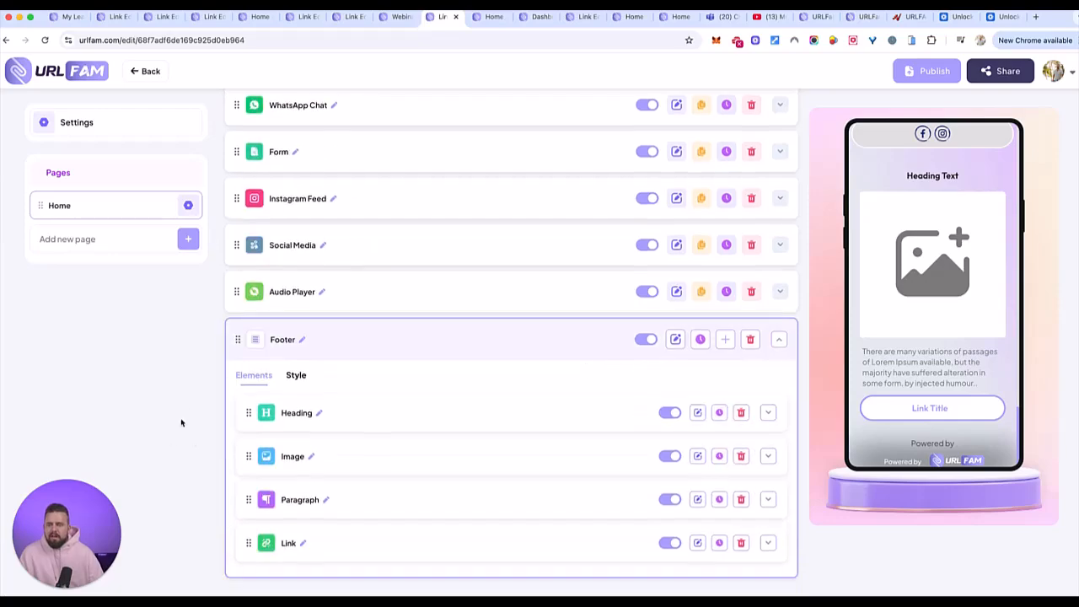